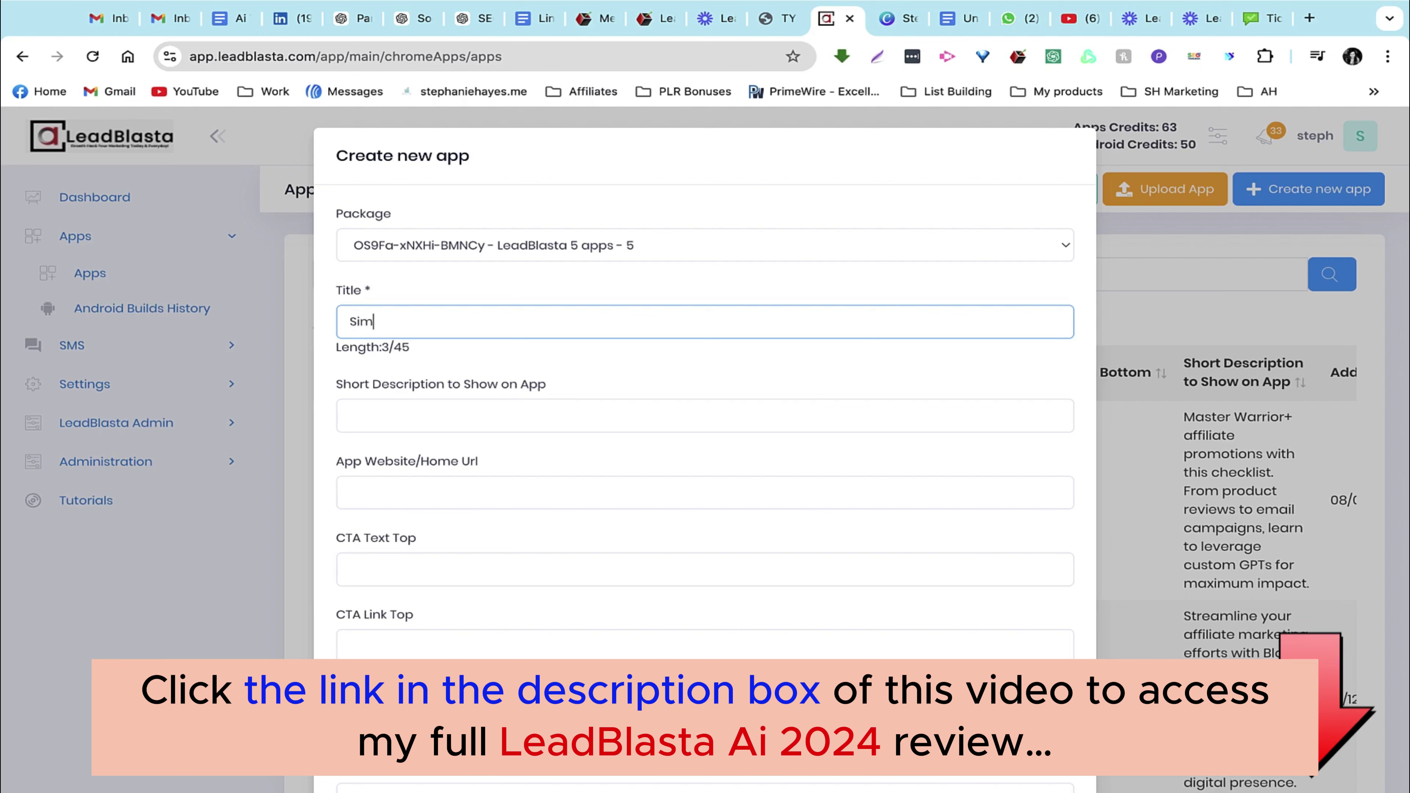
- Complete the new app's title as "Simple ParasiteSEO Step by Step Checklist"
text(ite)
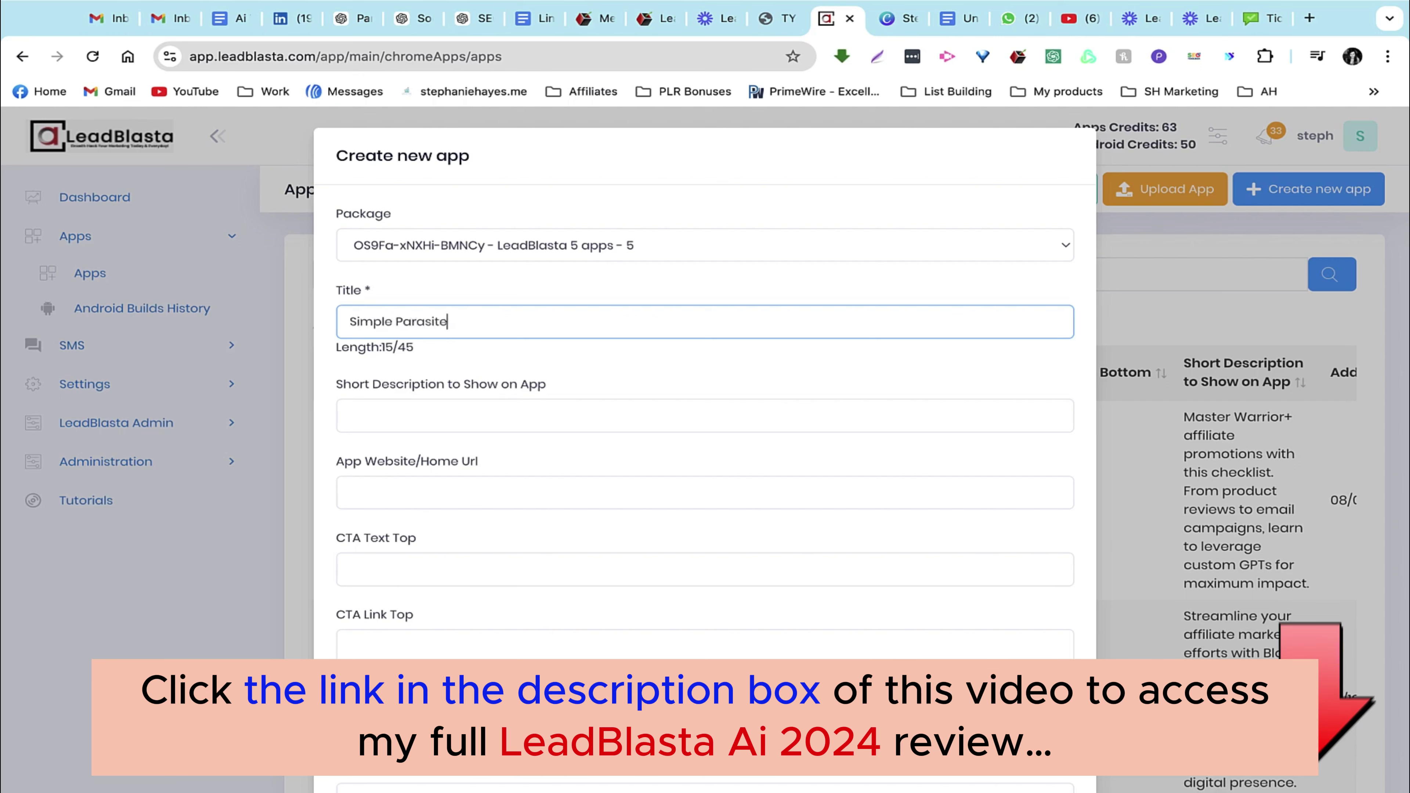
text(SEO Step by )
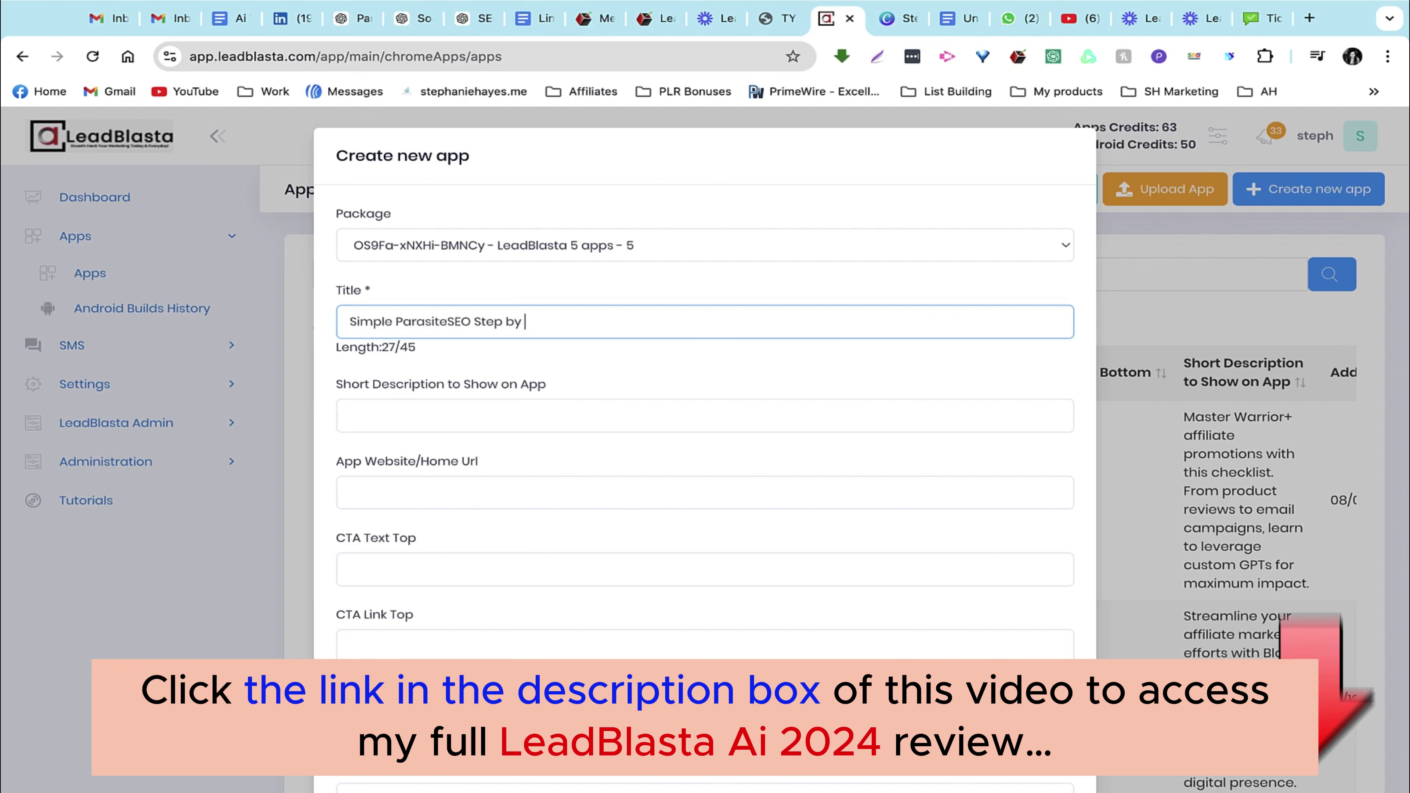
text(Step Checklist)
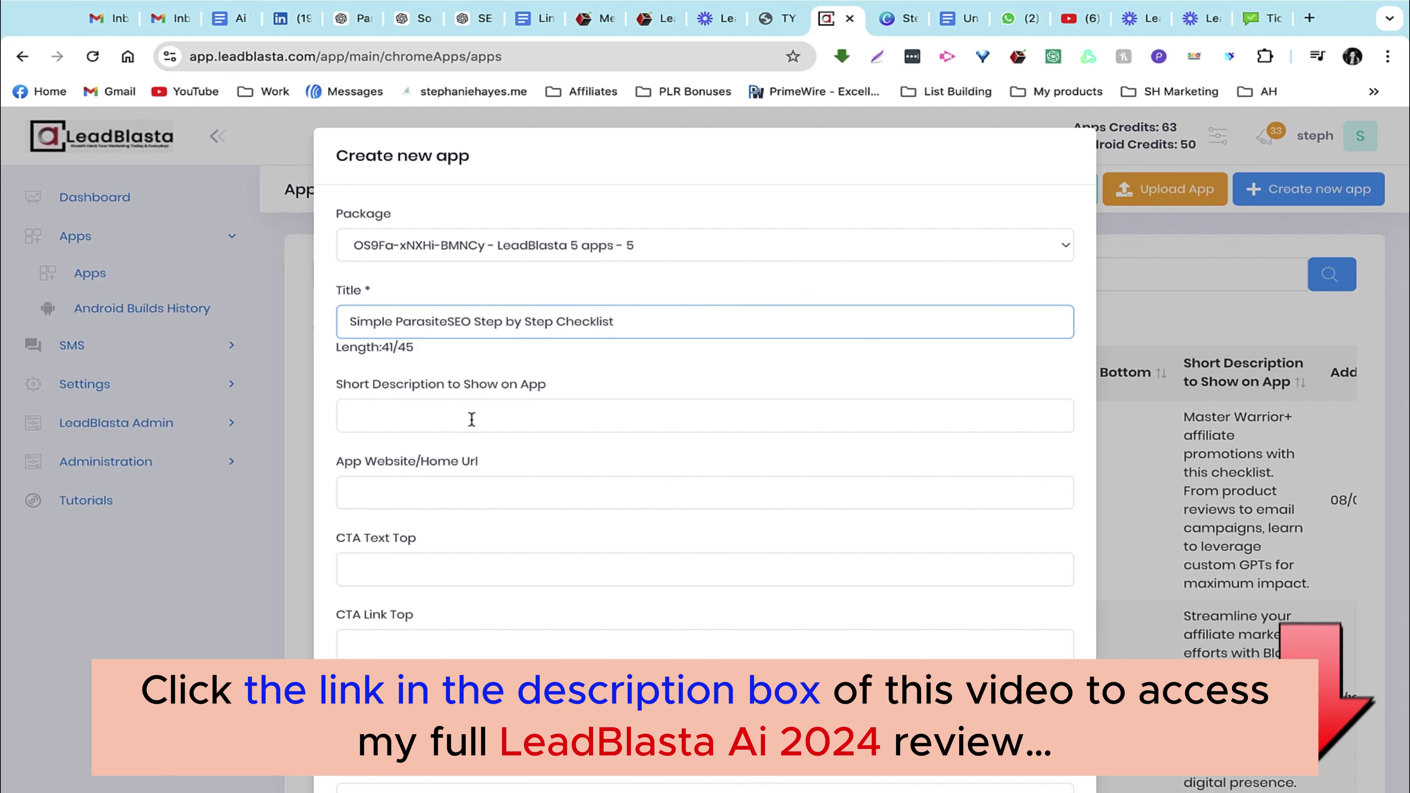
- Copy the introductory ParasiteSEO paragraph from the Google Docs document into the new app's Short Description to Show on App
click(960, 18)
drag(522, 425, 340, 362)
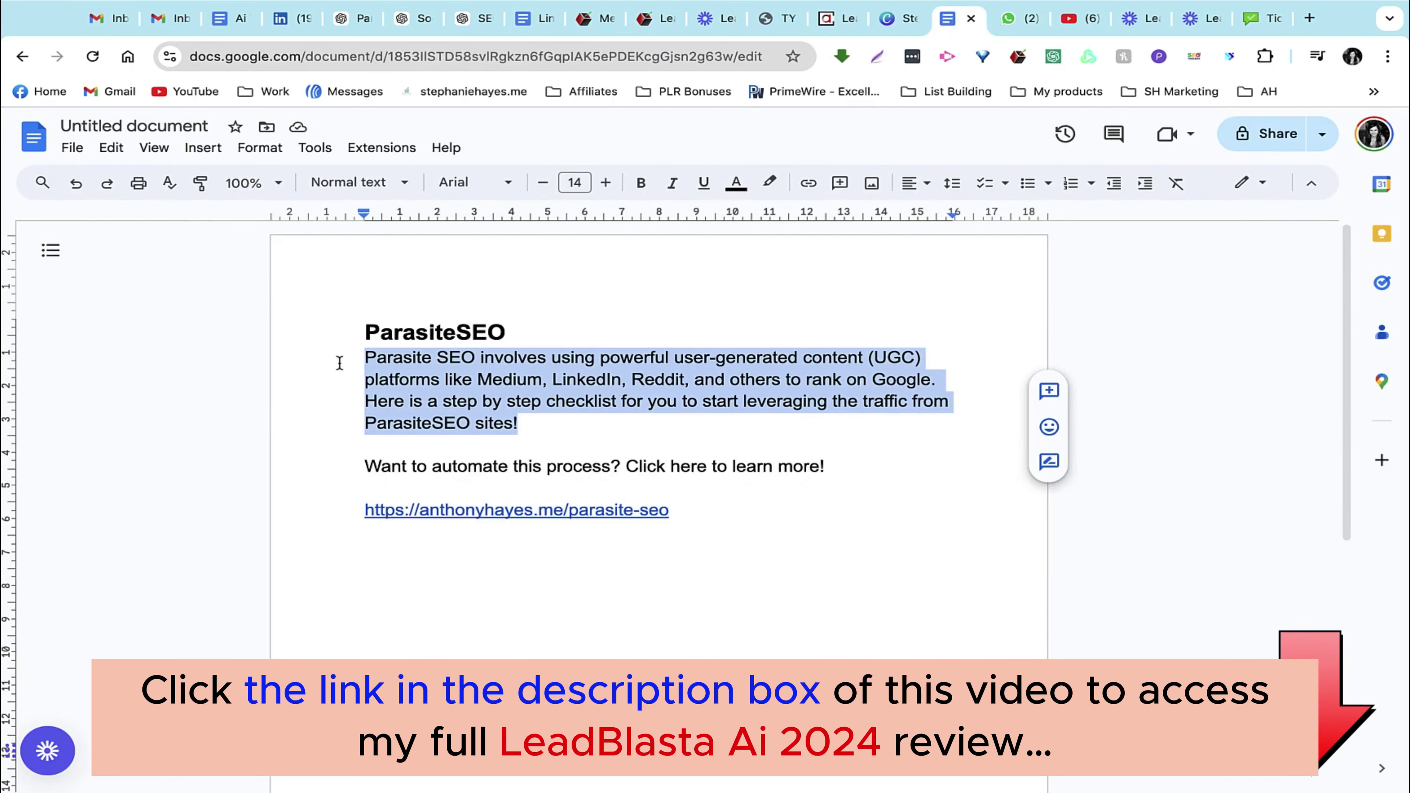
click(828, 18)
click(500, 429)
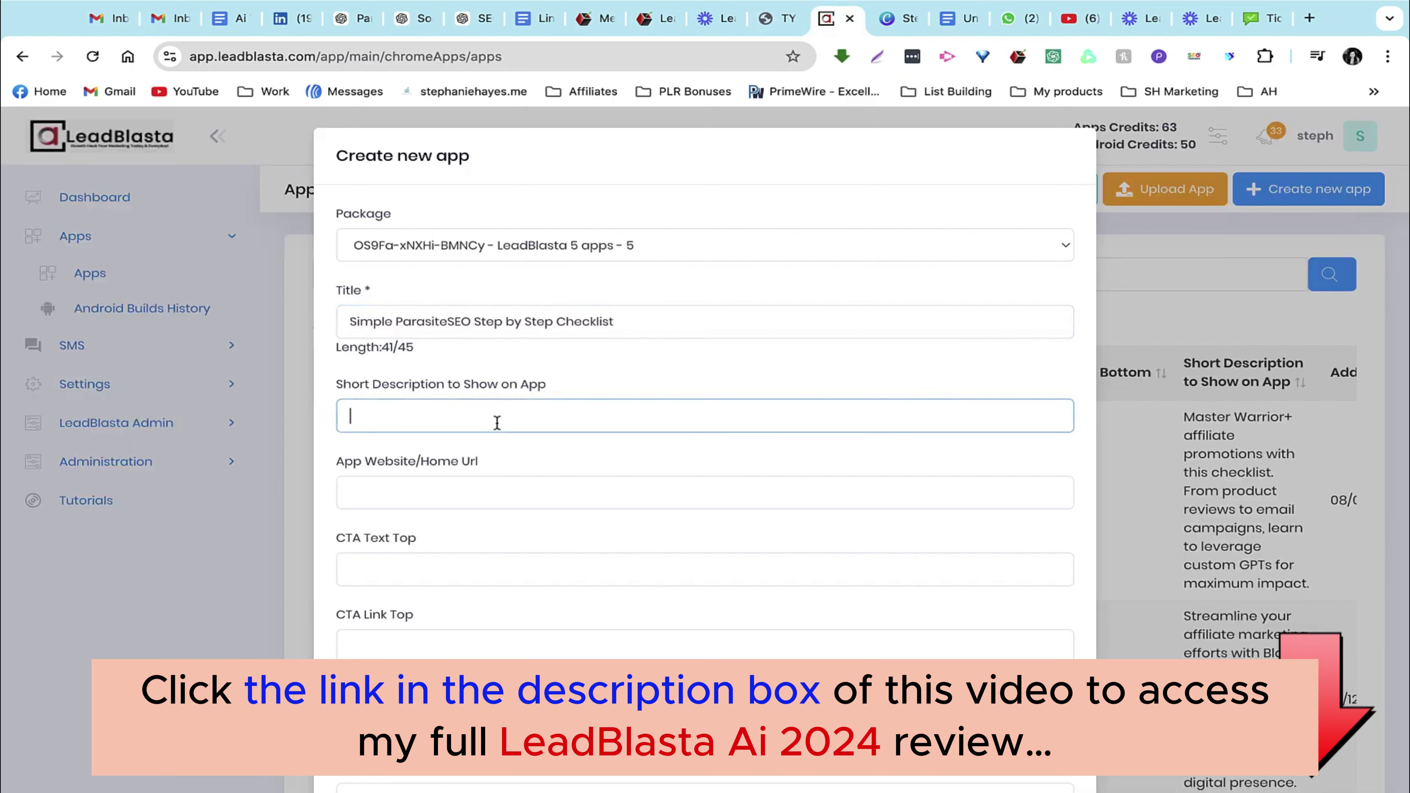
key(ctrl+v)
- Copy "Want to automate this process? Click here to learn more!" from the document into both CTA Text Top and CTA Text Bottom
scroll(554, 583, down, 3)
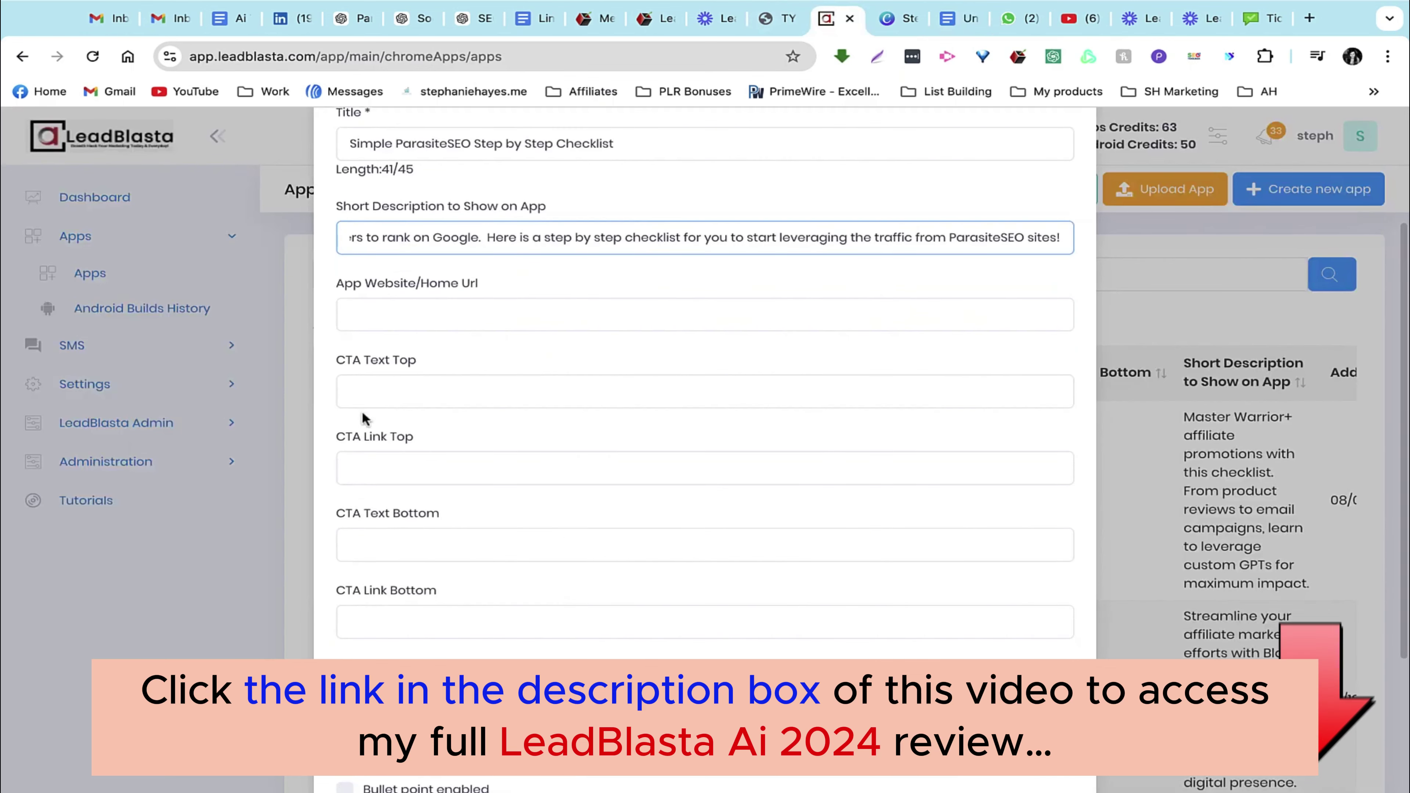
scroll(430, 574, down, 1)
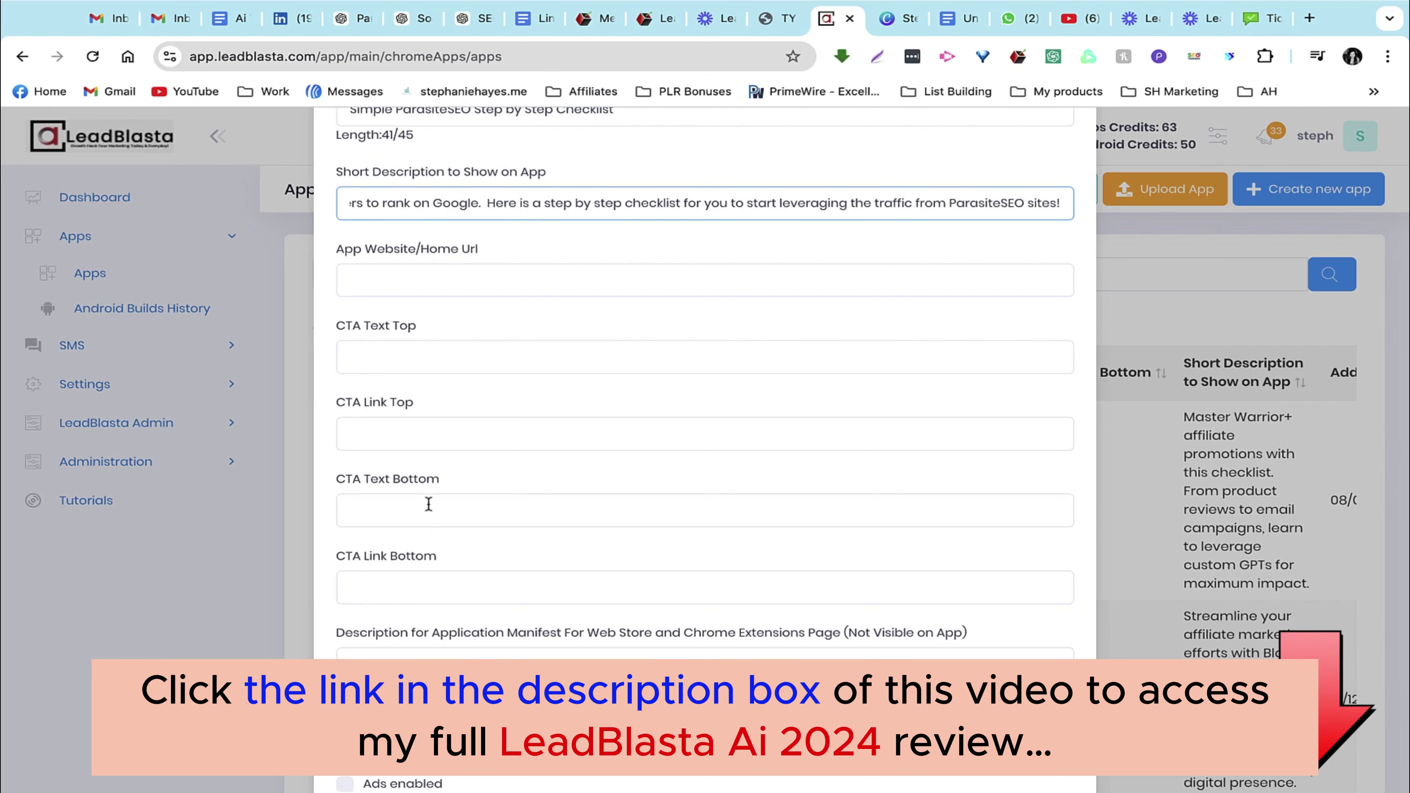
click(955, 21)
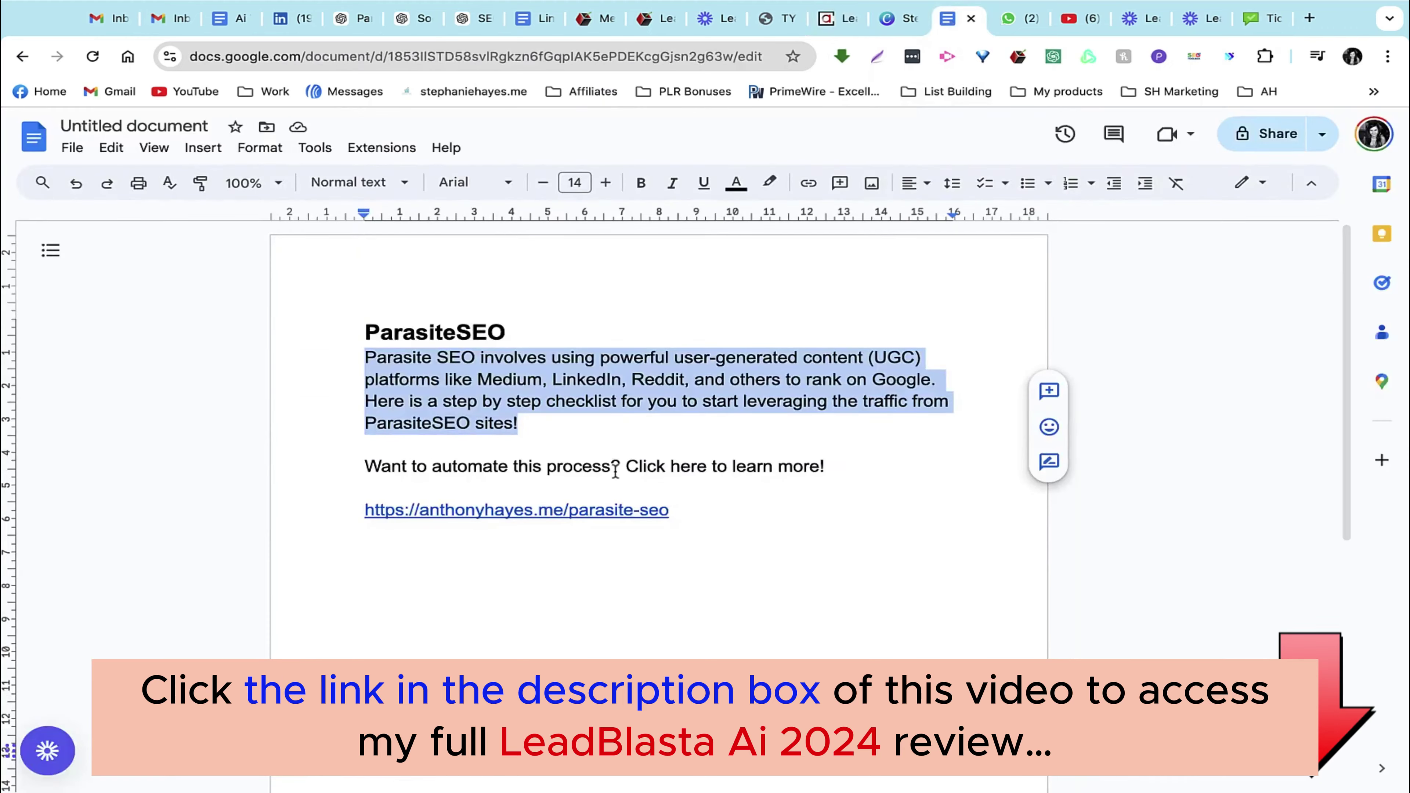
drag(832, 467, 337, 470)
key(ctrl+c)
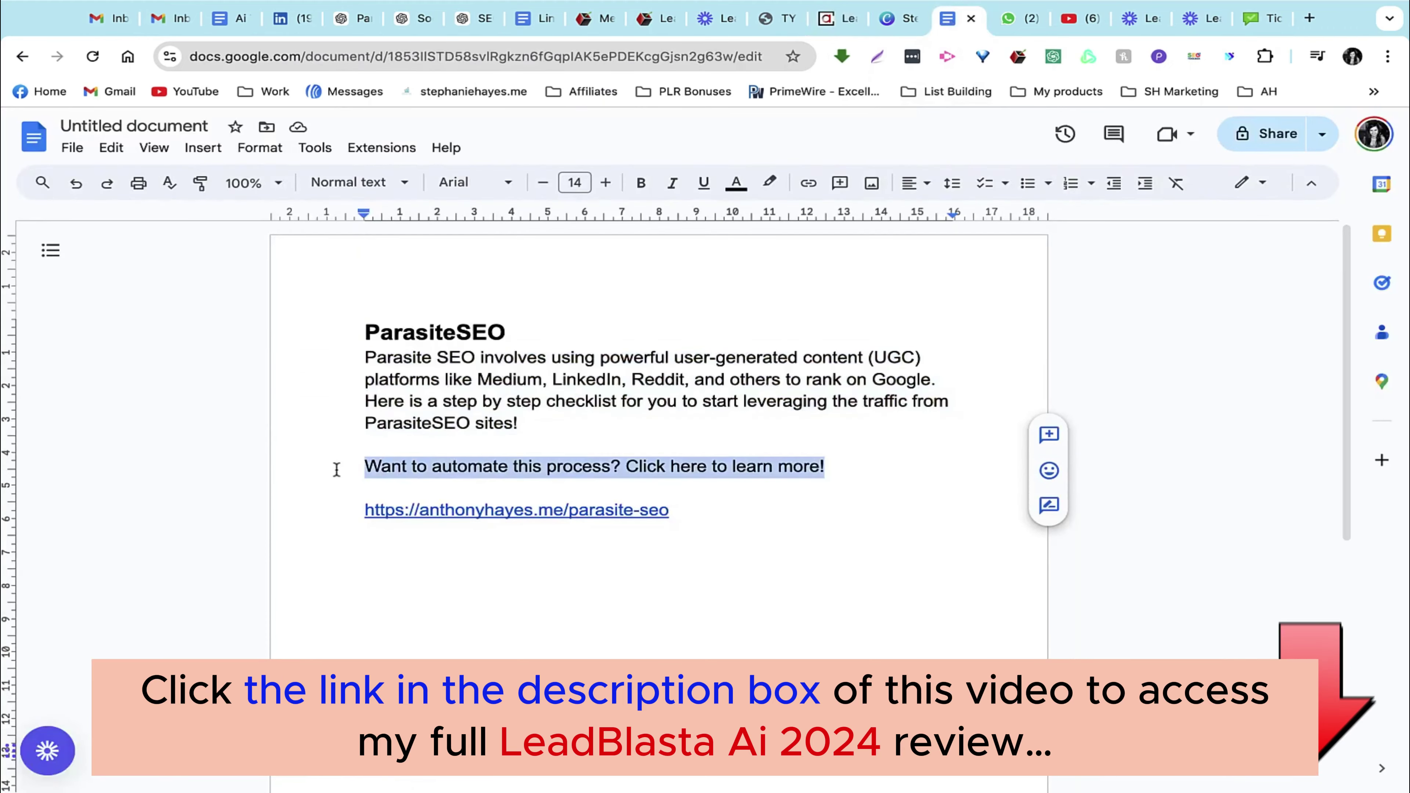
click(835, 20)
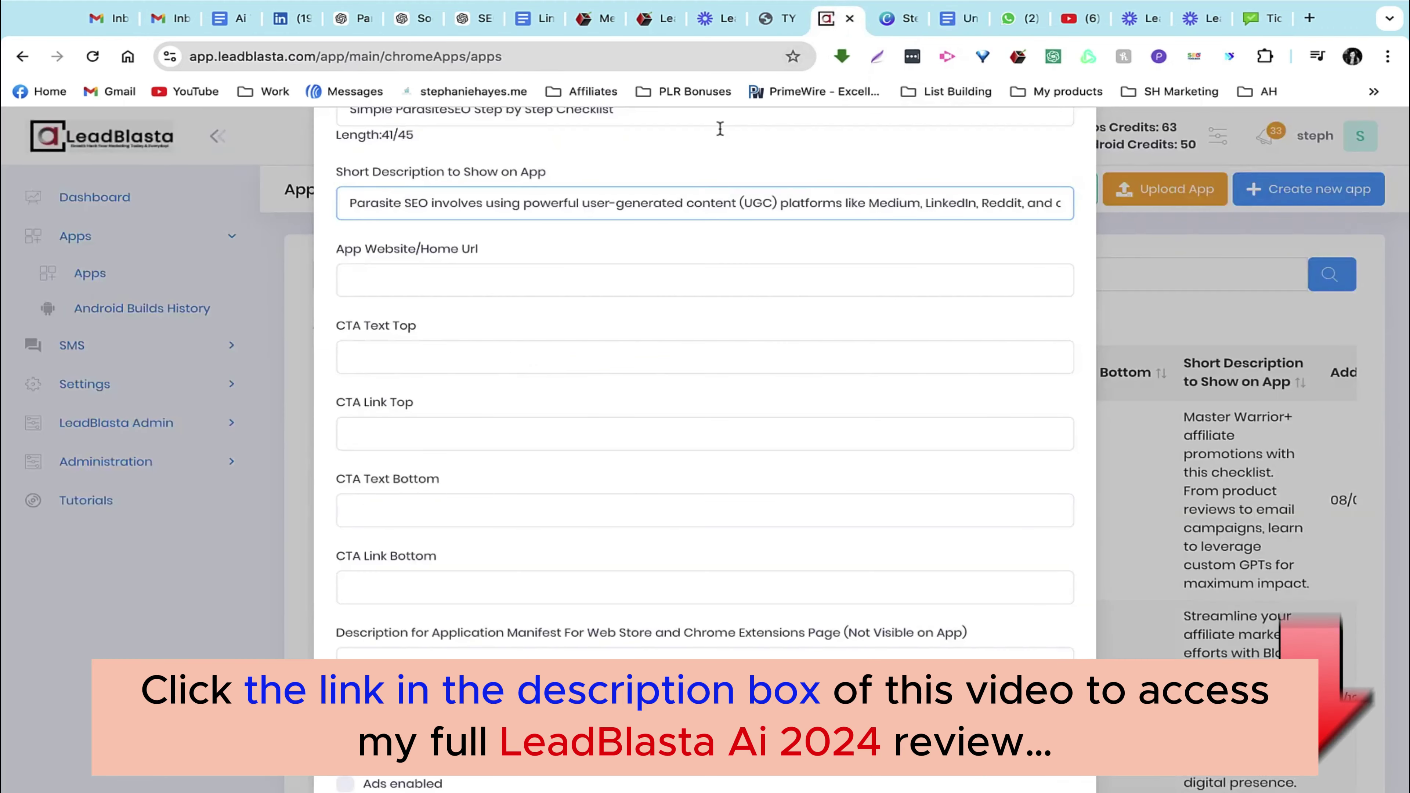
key(ctrl+v)
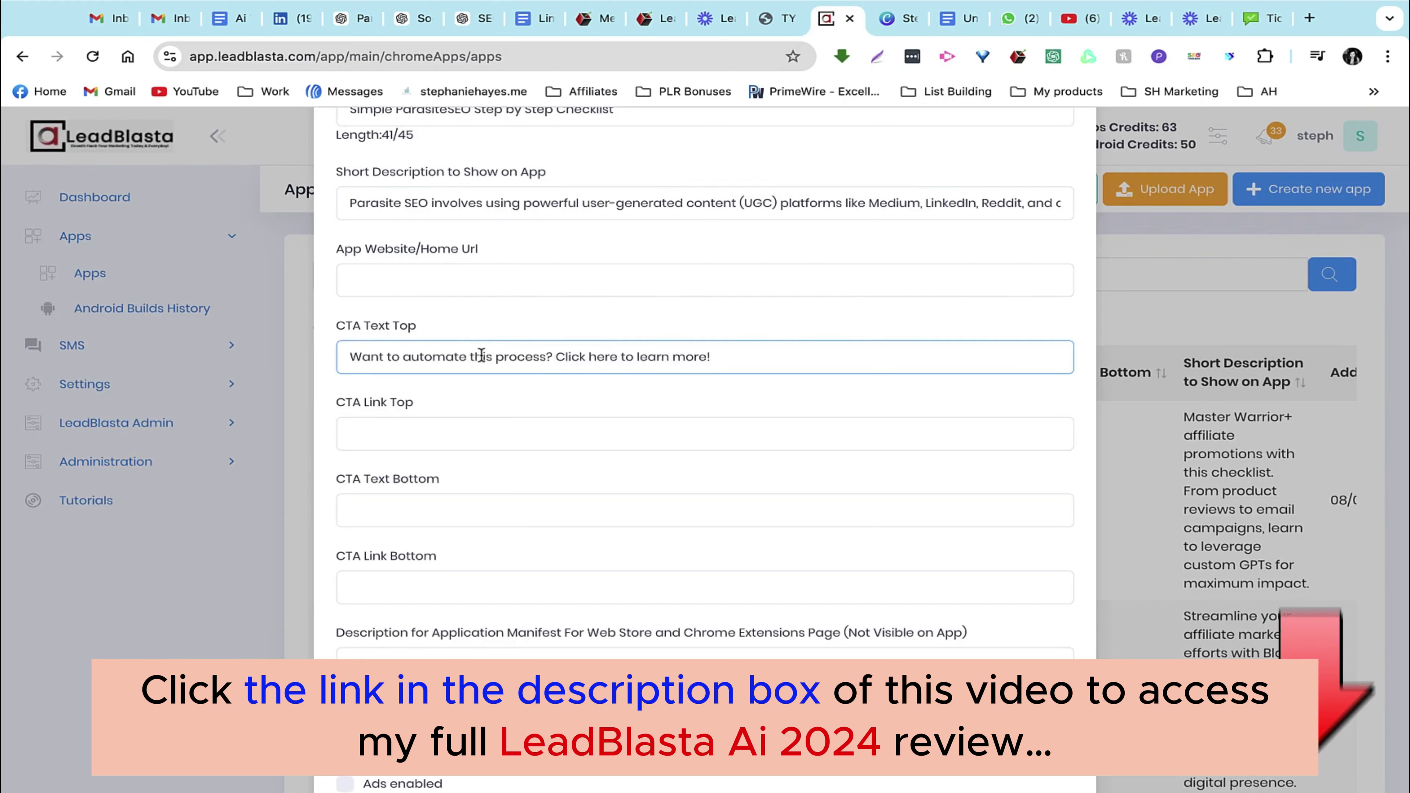
click(440, 511)
key(ctrl+v)
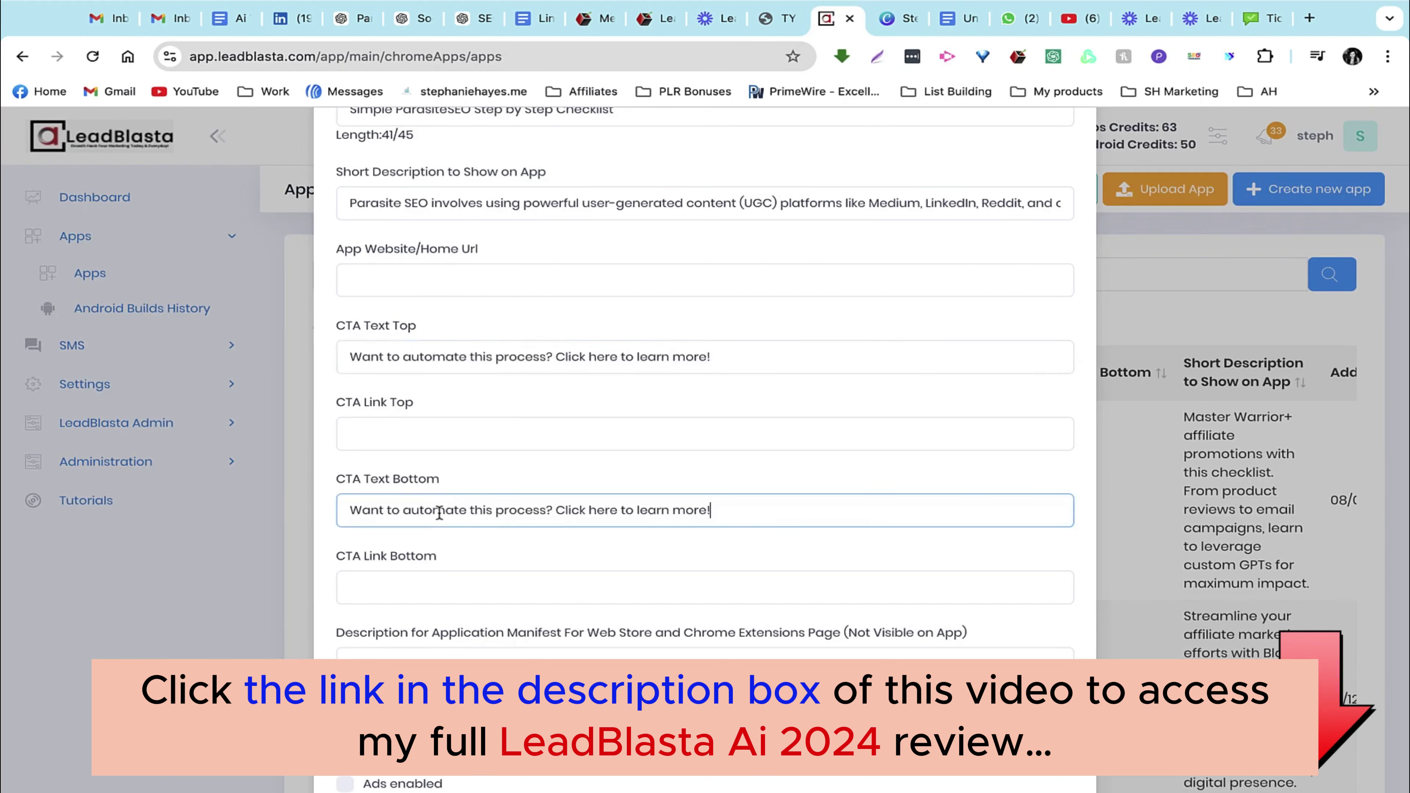
- Copy the parasite-seo web link from the document into both CTA Link Top and CTA Link Bottom
click(956, 32)
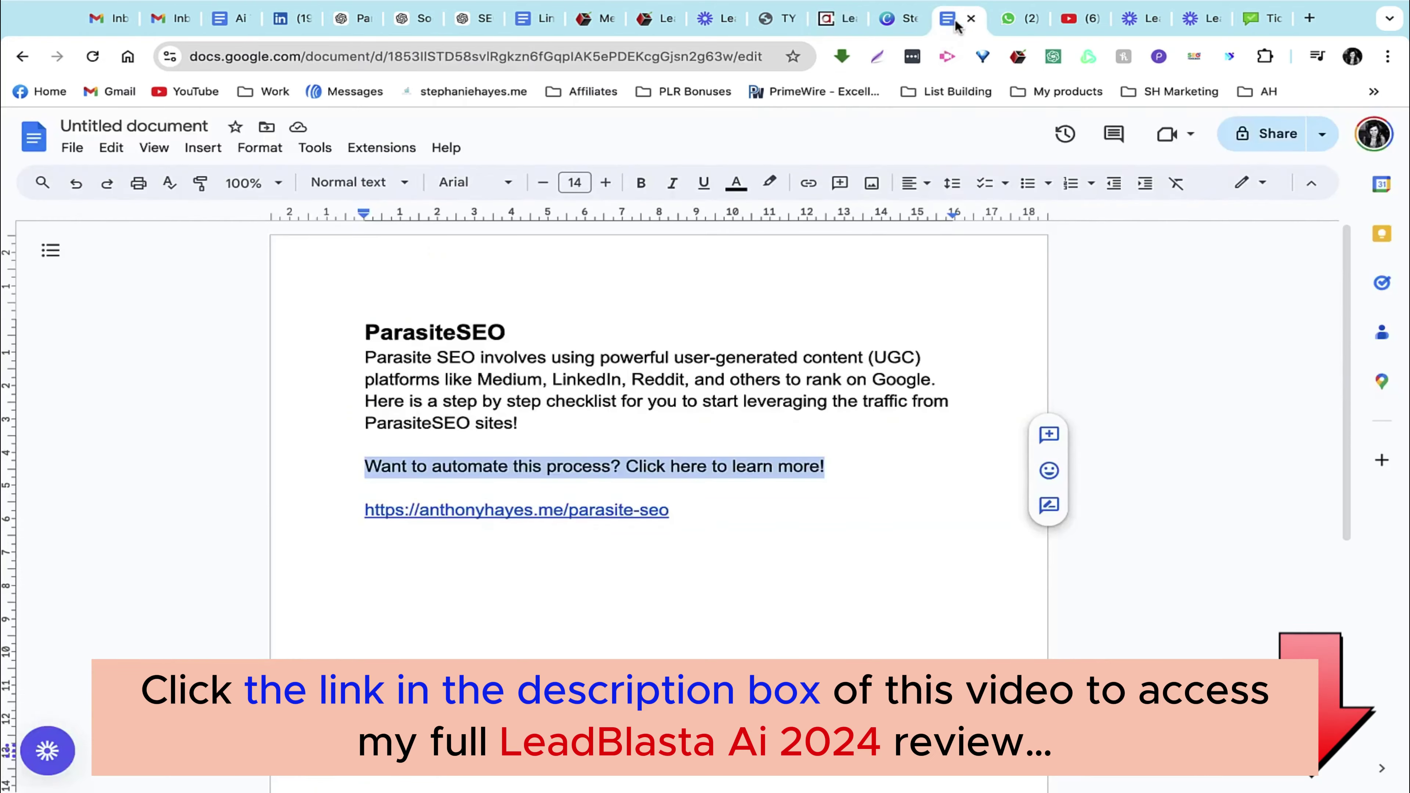
drag(705, 514, 353, 513)
key(ctrl+c)
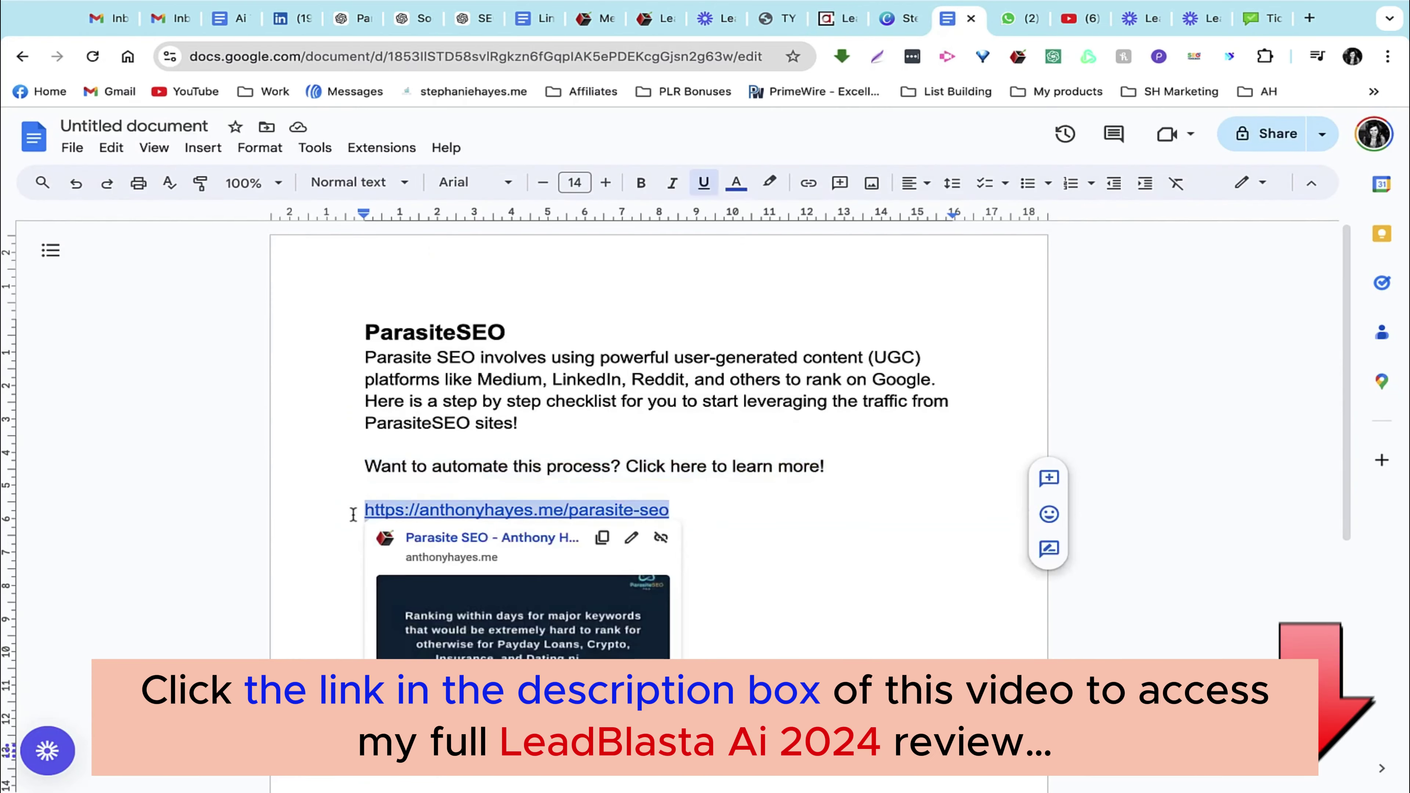
click(838, 18)
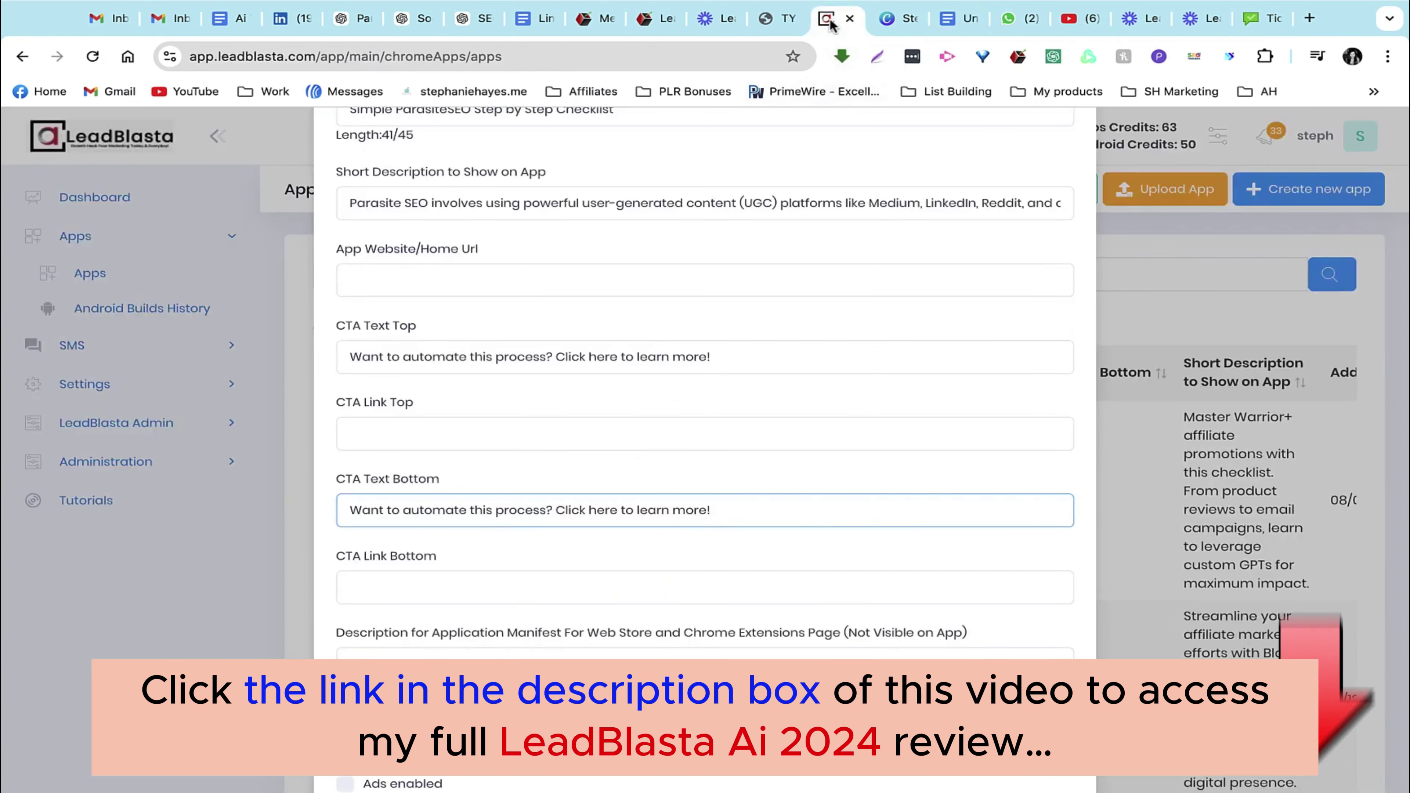
click(427, 436)
key(ctrl+v)
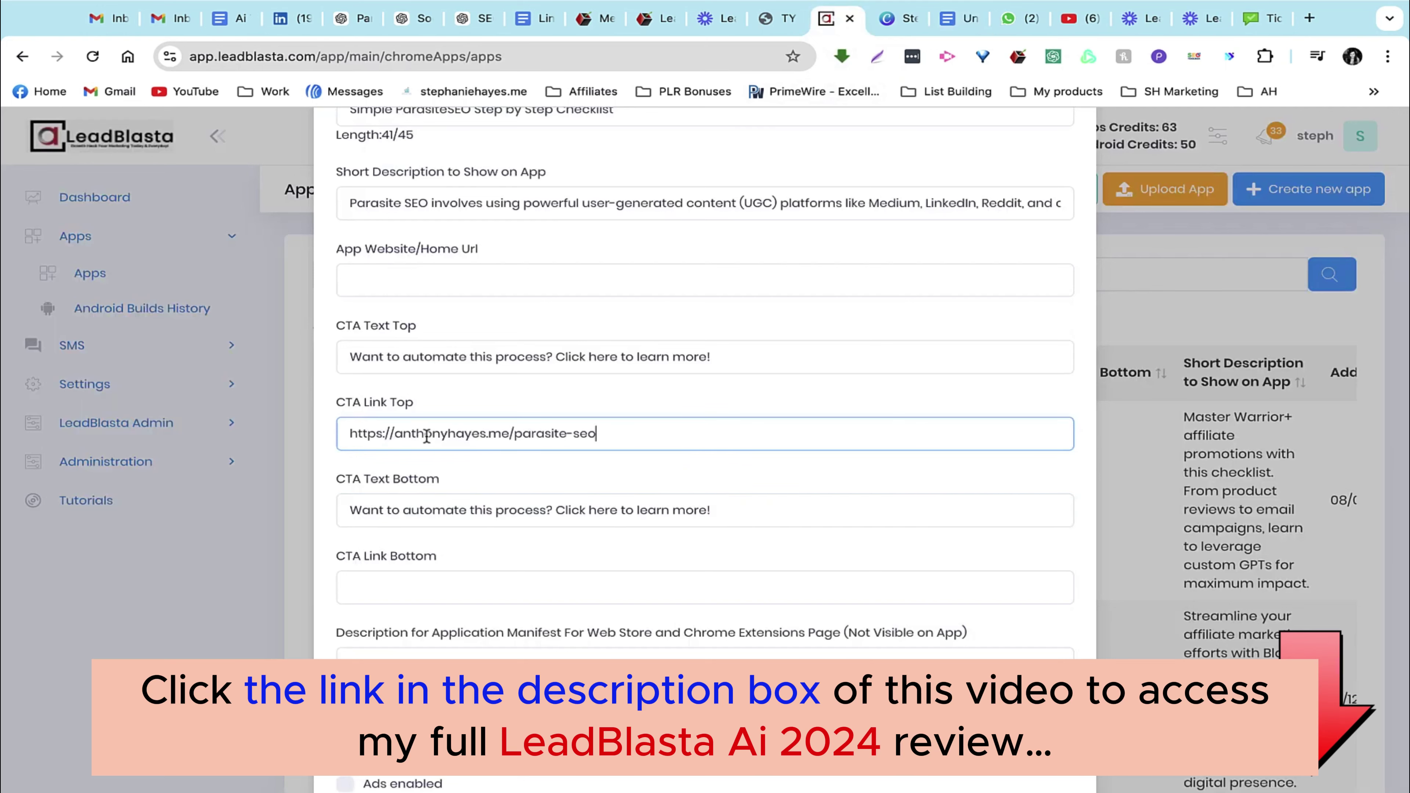
click(434, 579)
key(ctrl+v)
- Reuse the whole short description text as the Description for Application Manifest
scroll(449, 618, down, 1)
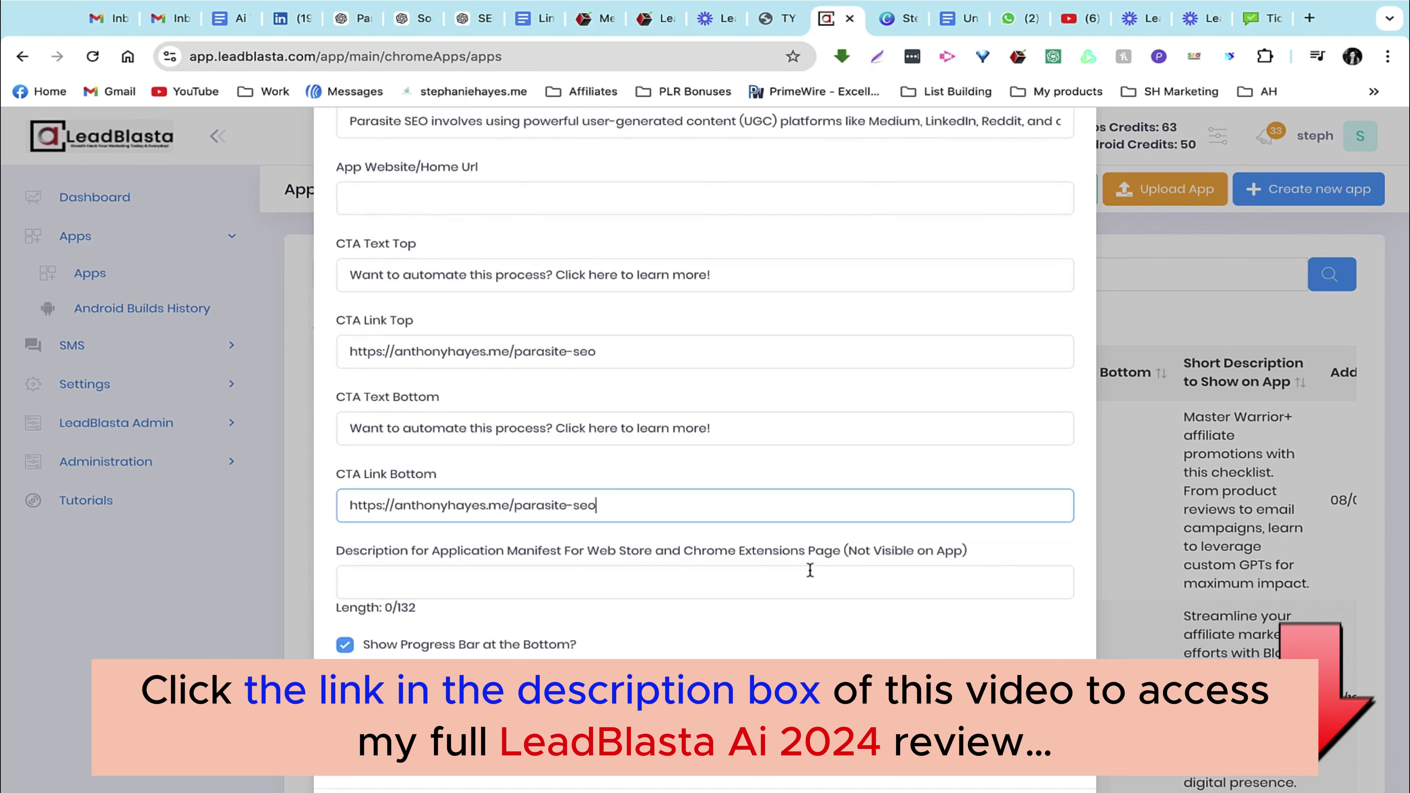
scroll(663, 455, up, 1)
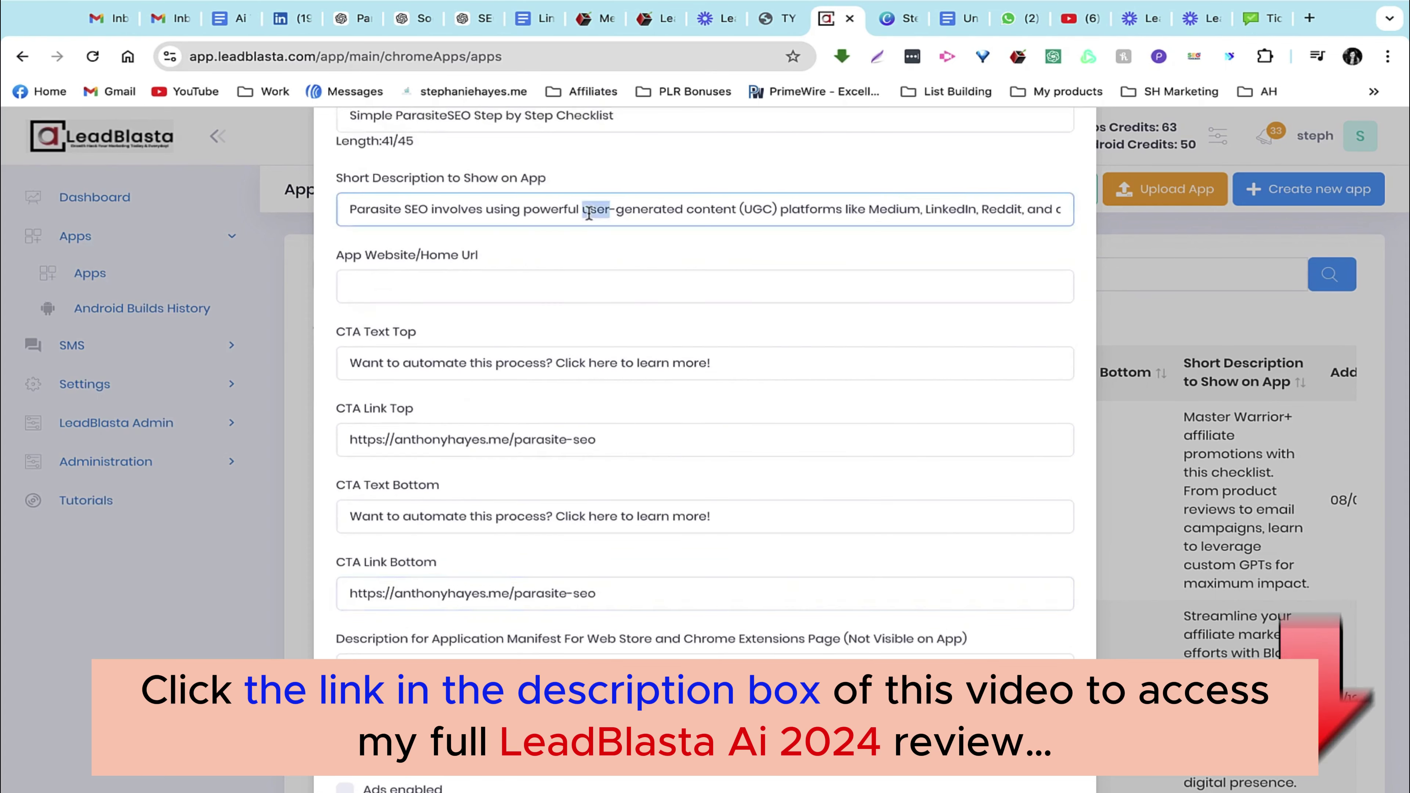
triple_click(589, 211)
scroll(623, 473, down, 2)
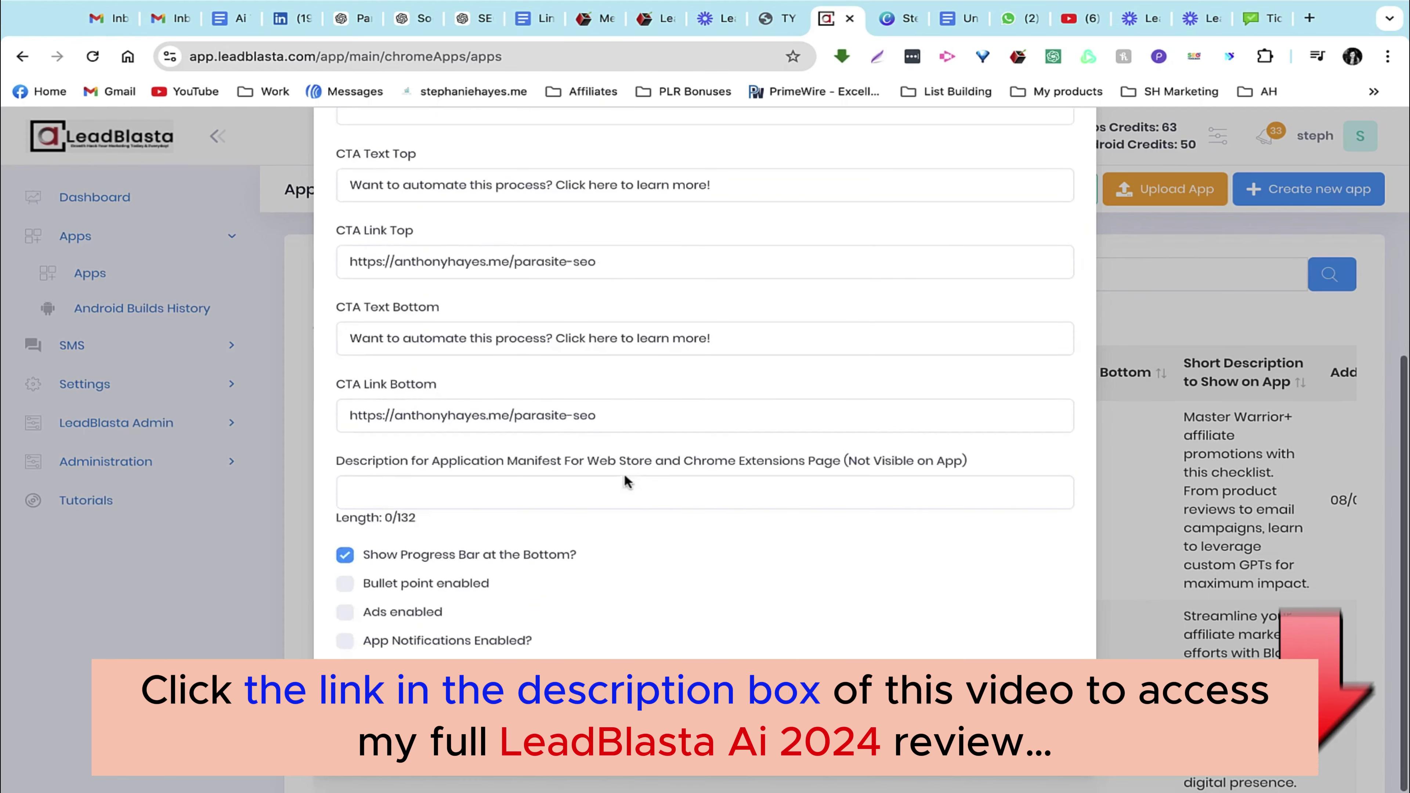
click(543, 493)
key(ctrl+v)
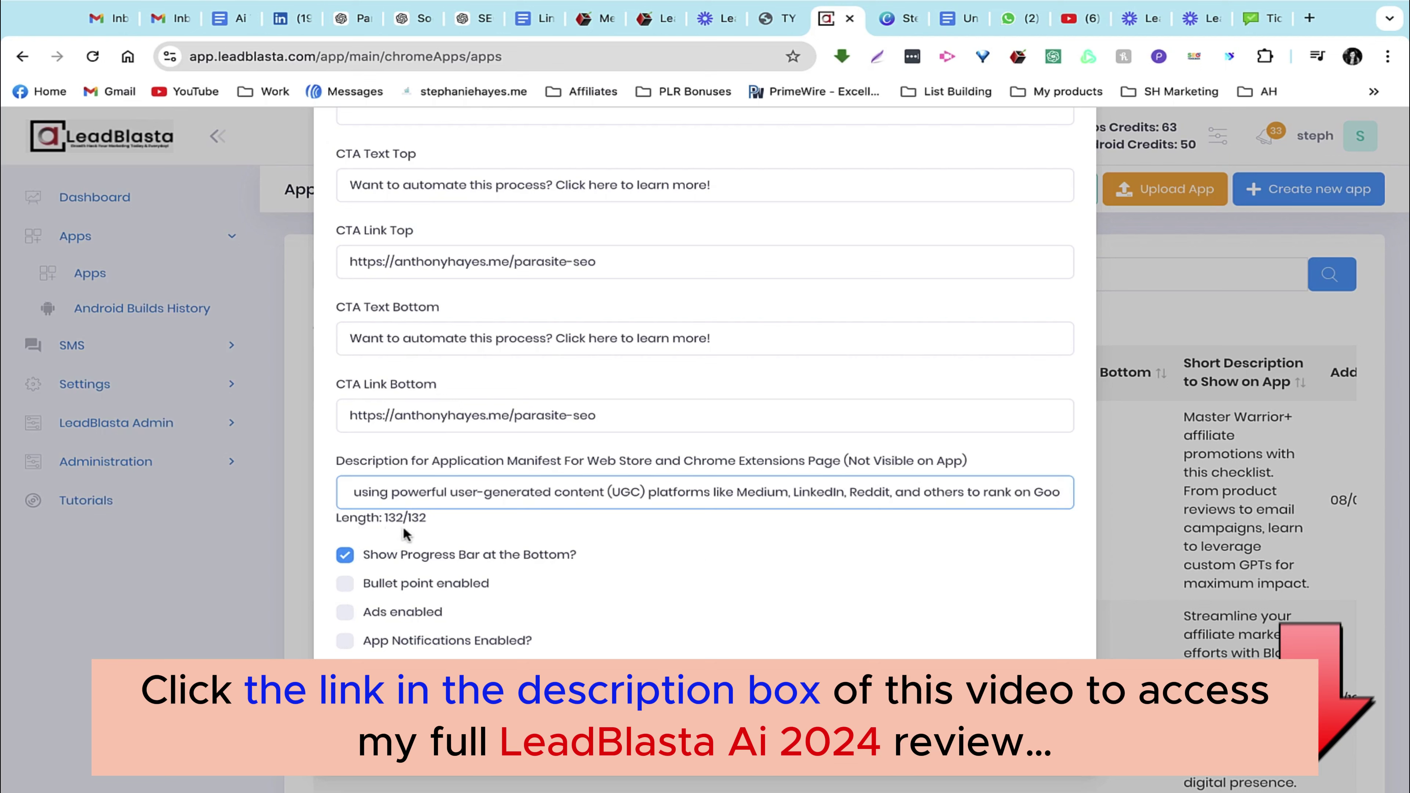
- Remove "(UGC)" from the manifest description and complete its cut-off ending as "Google!"
drag(647, 492, 608, 492)
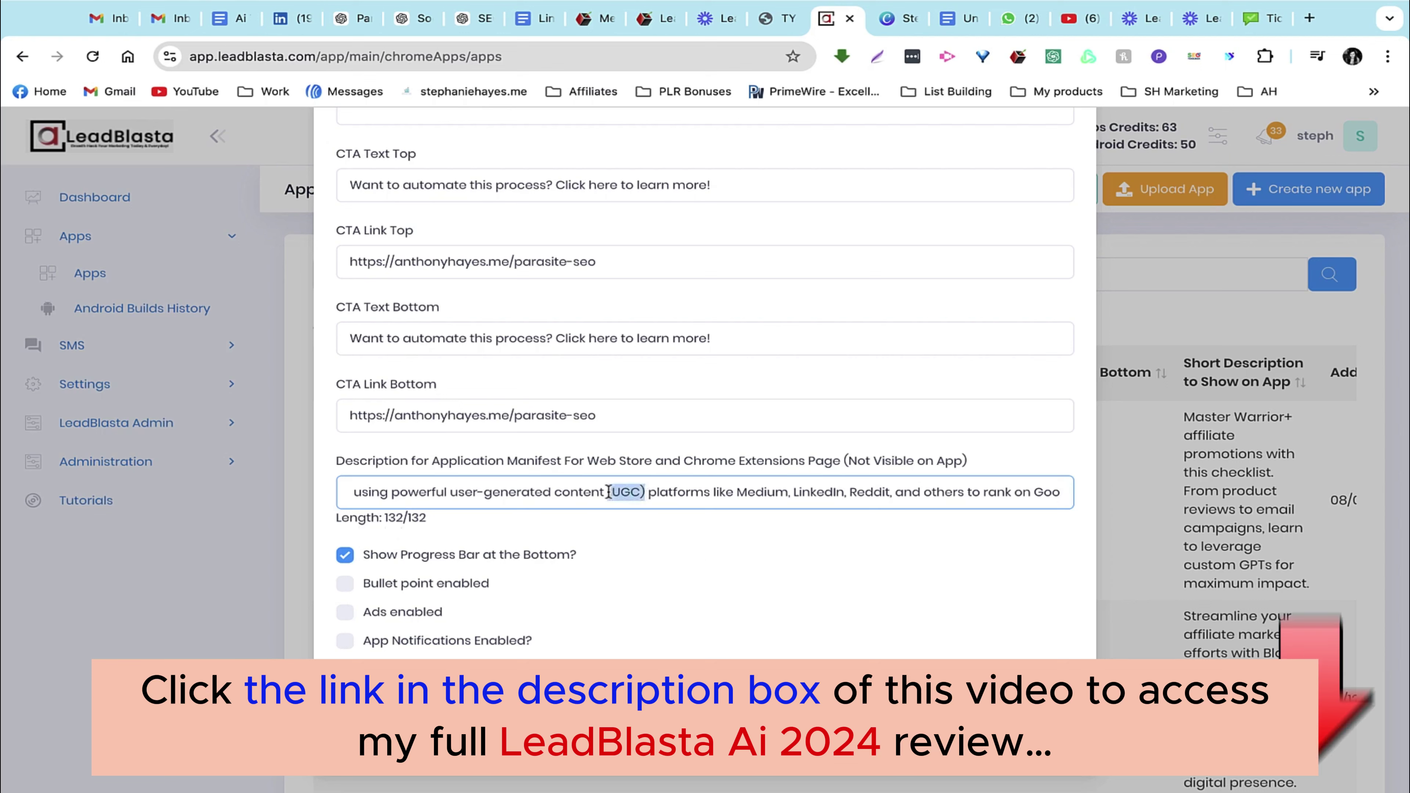
key(BackSpace)
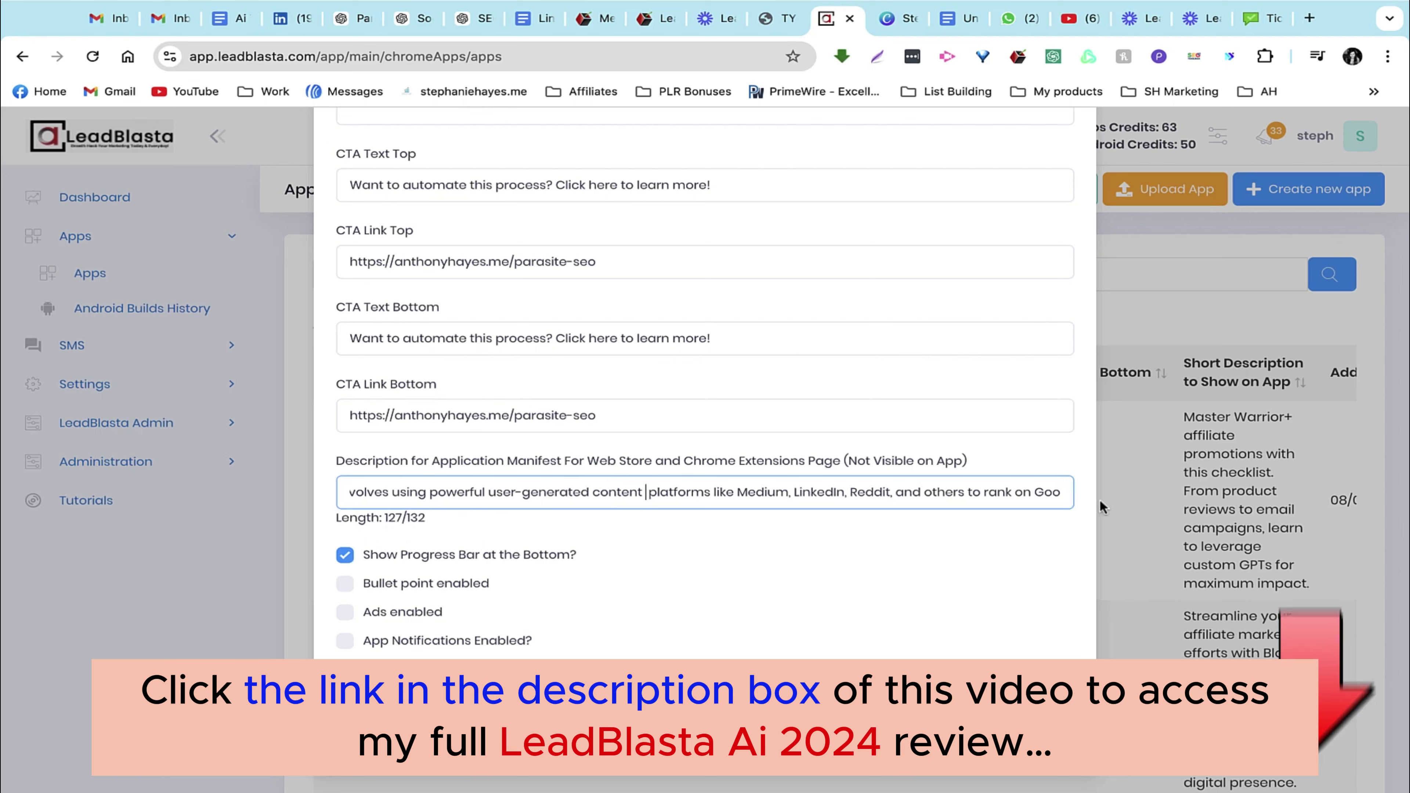
click(1065, 492)
text(gle!)
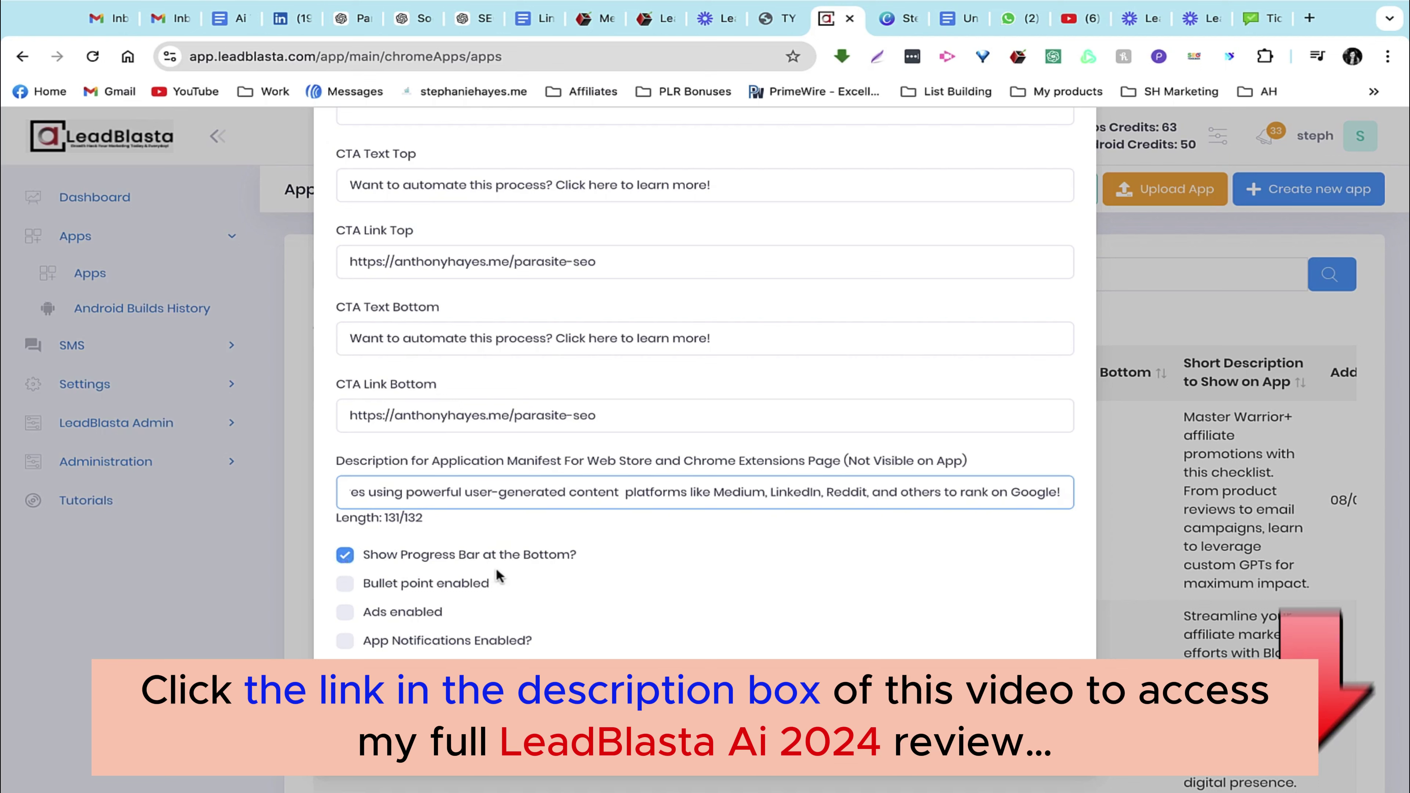
- Enable bullet points, ads and app notifications, and save the new app
click(344, 584)
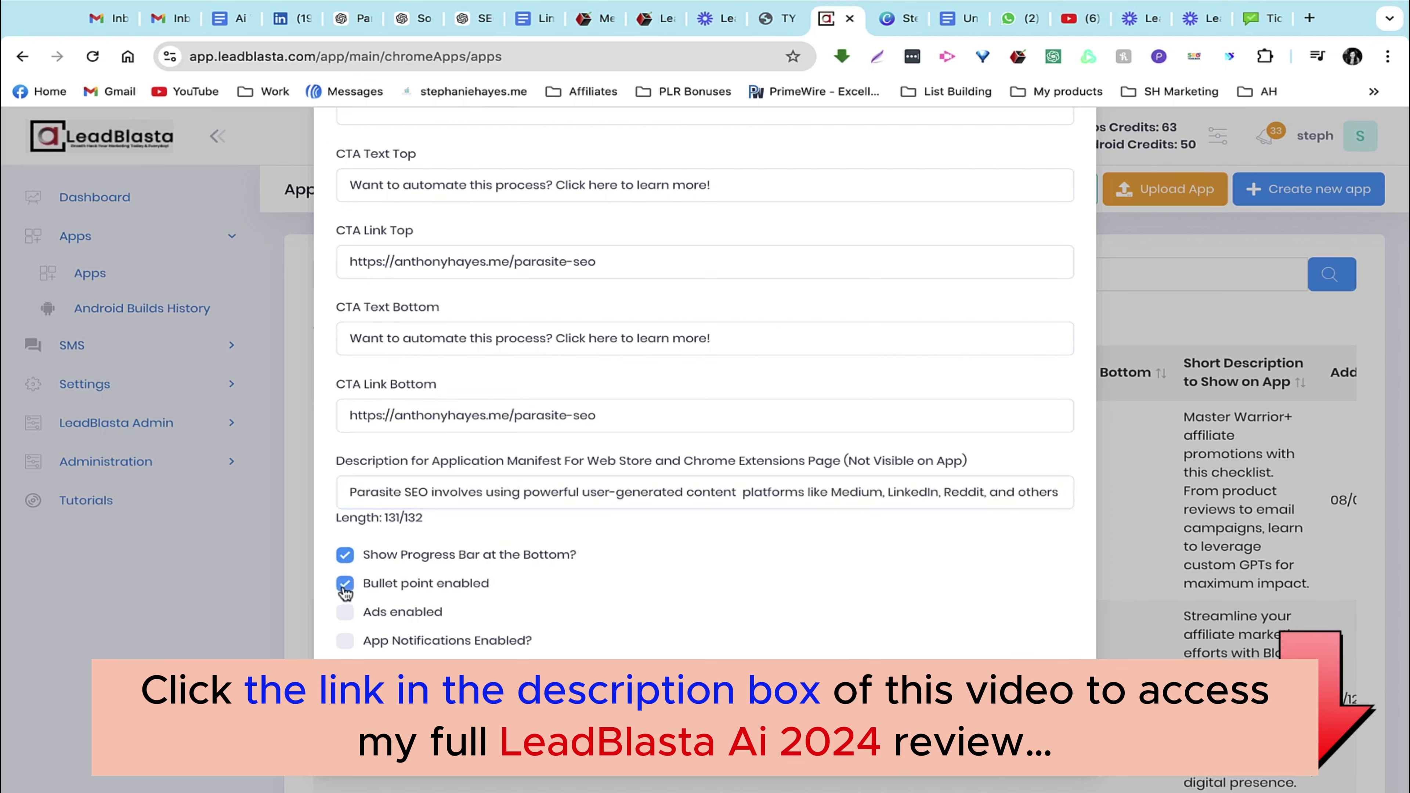
click(344, 615)
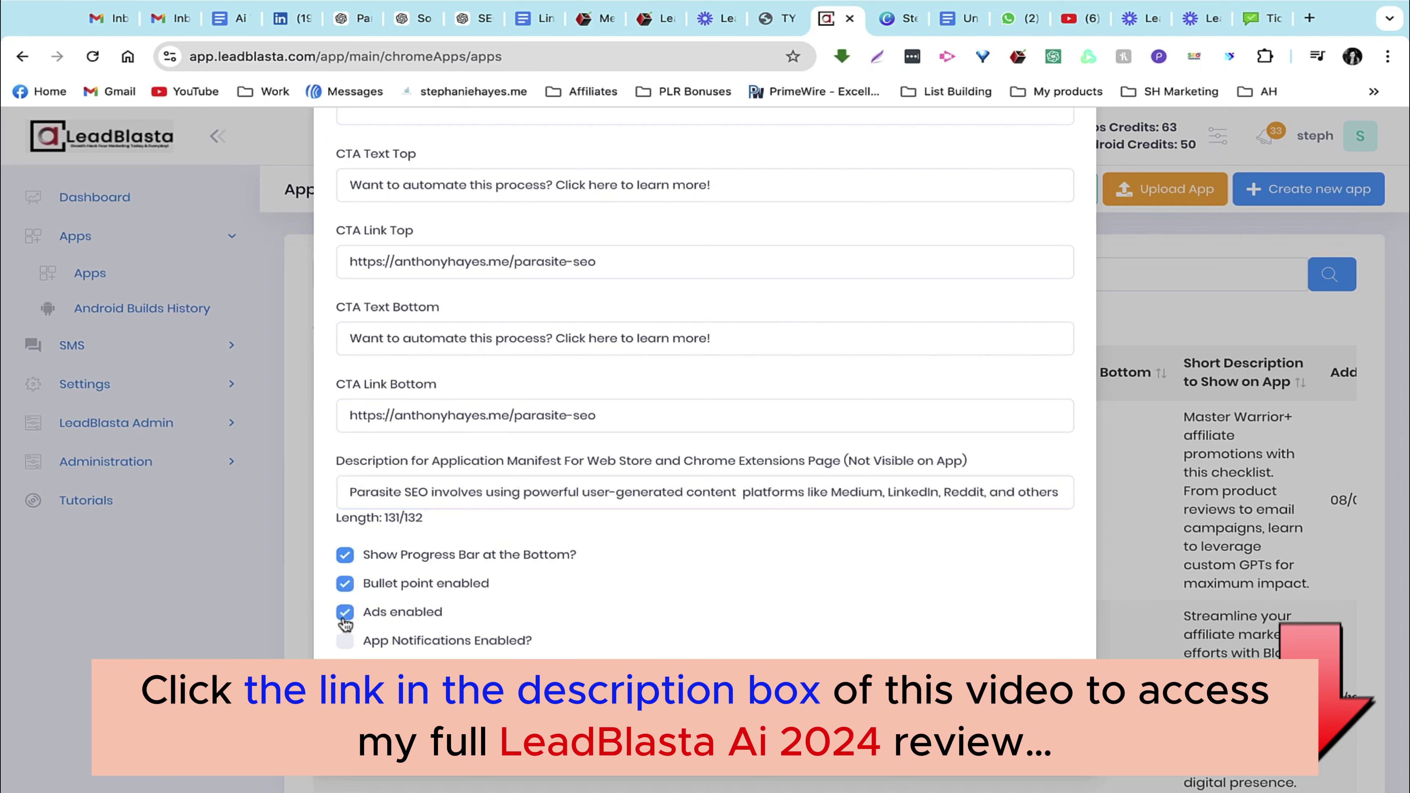
click(345, 642)
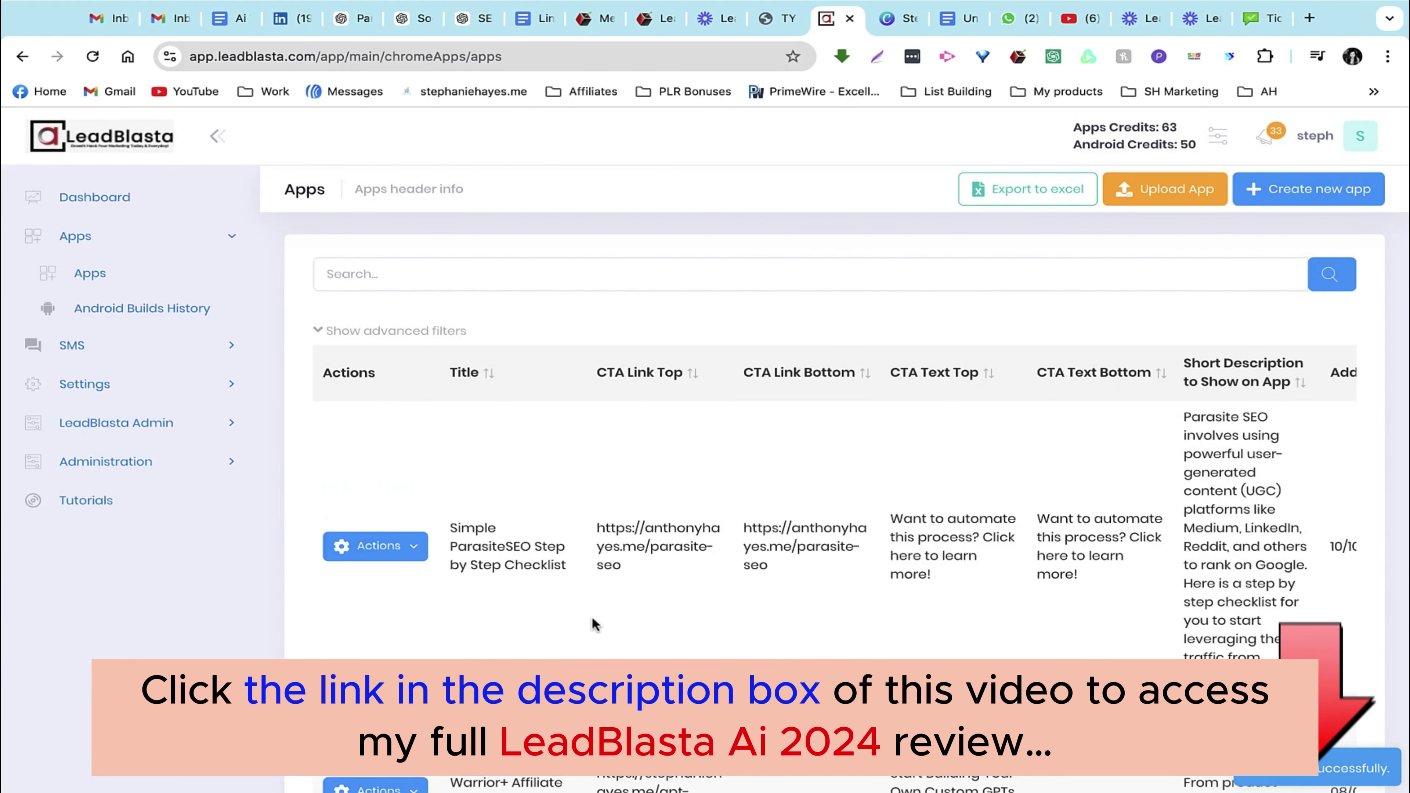
- Open the Simple ParasiteSEO Step by Step Checklist app for editing and review its App Info fields
click(390, 547)
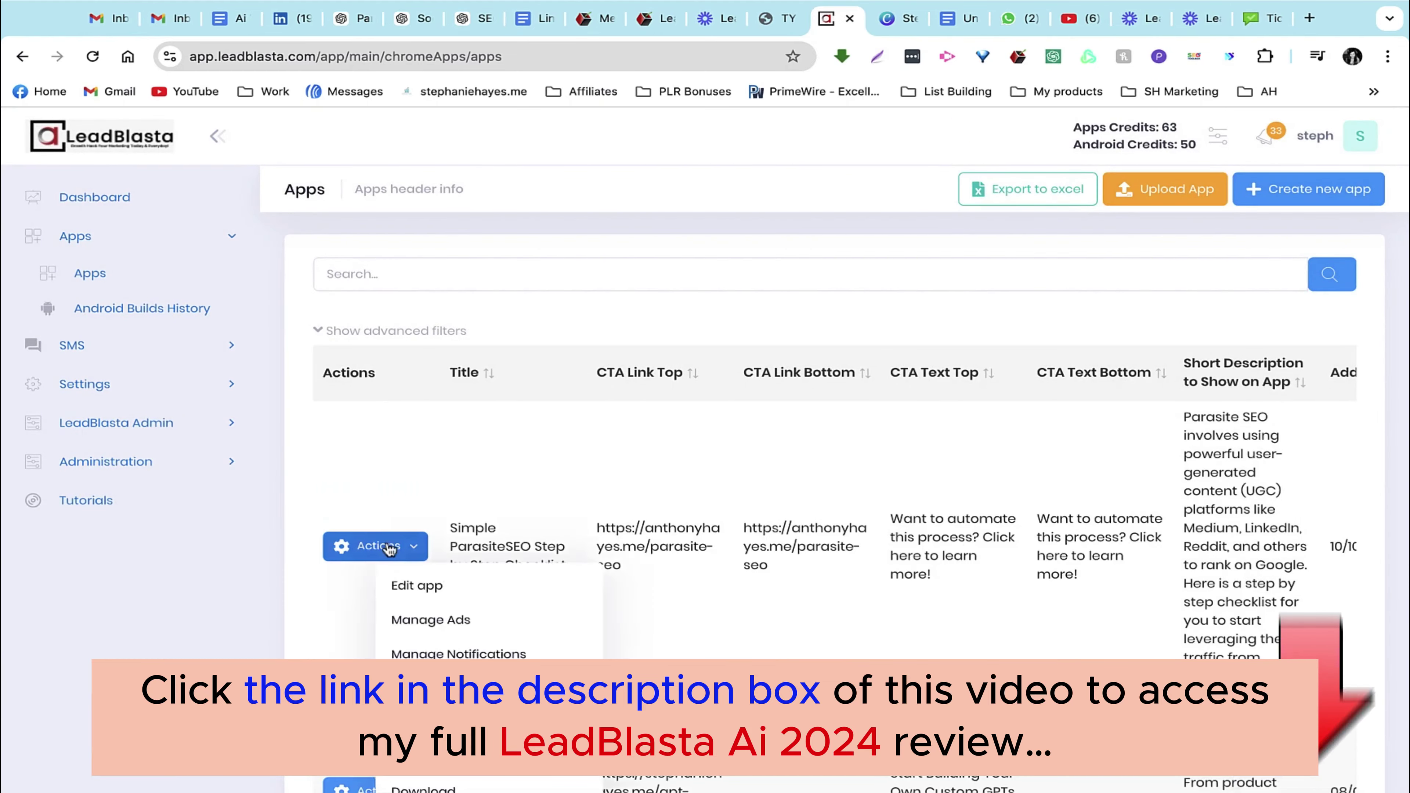
click(404, 585)
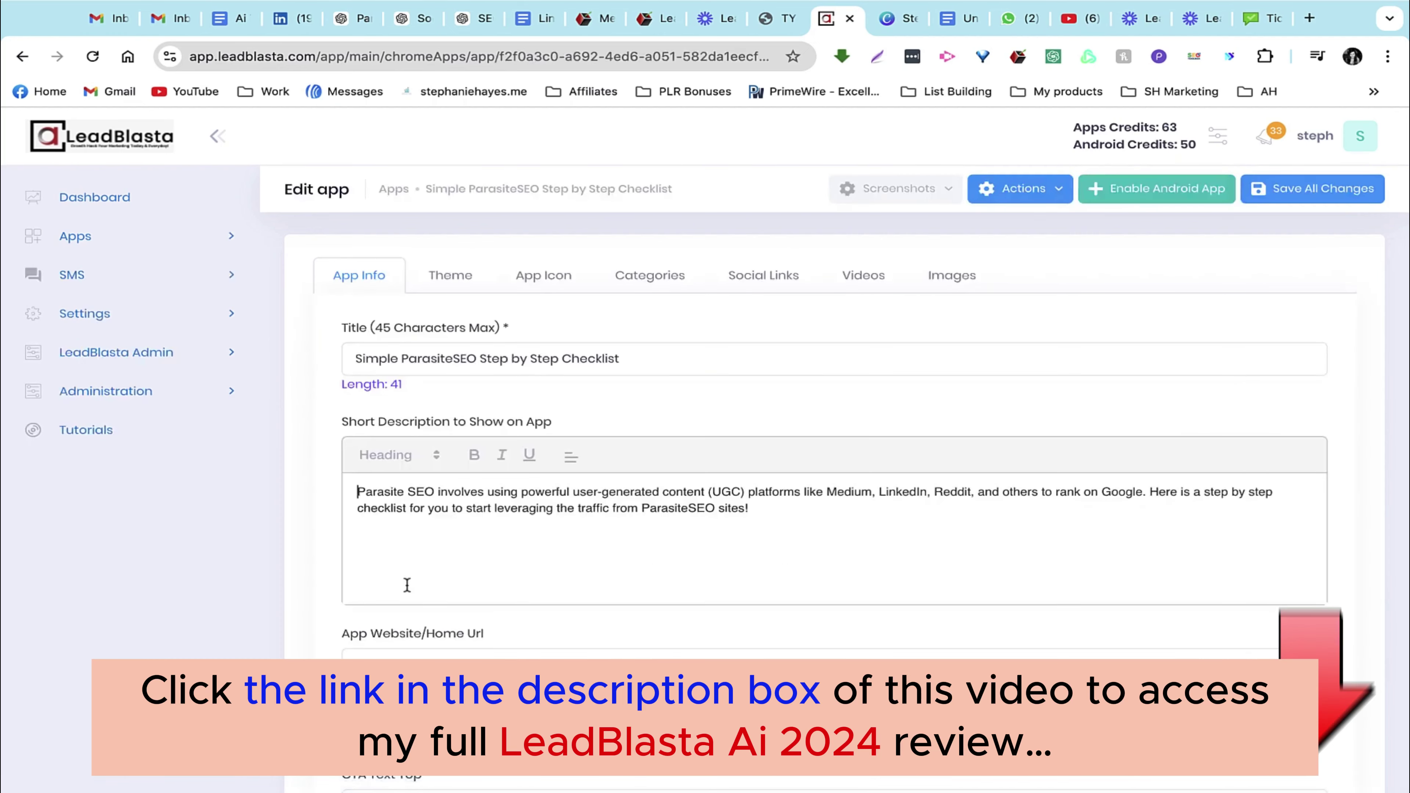
scroll(546, 647, down, 12)
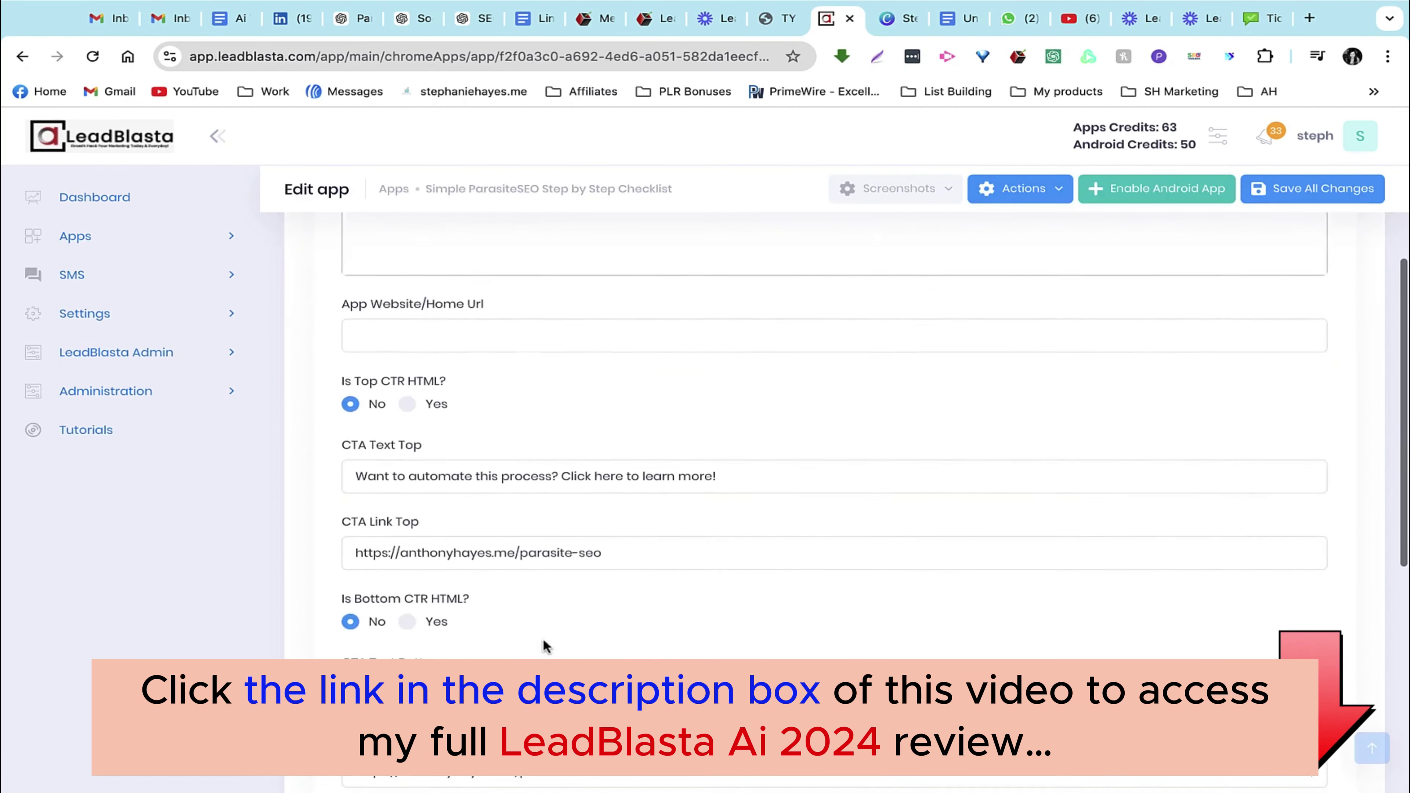
scroll(547, 647, up, 12)
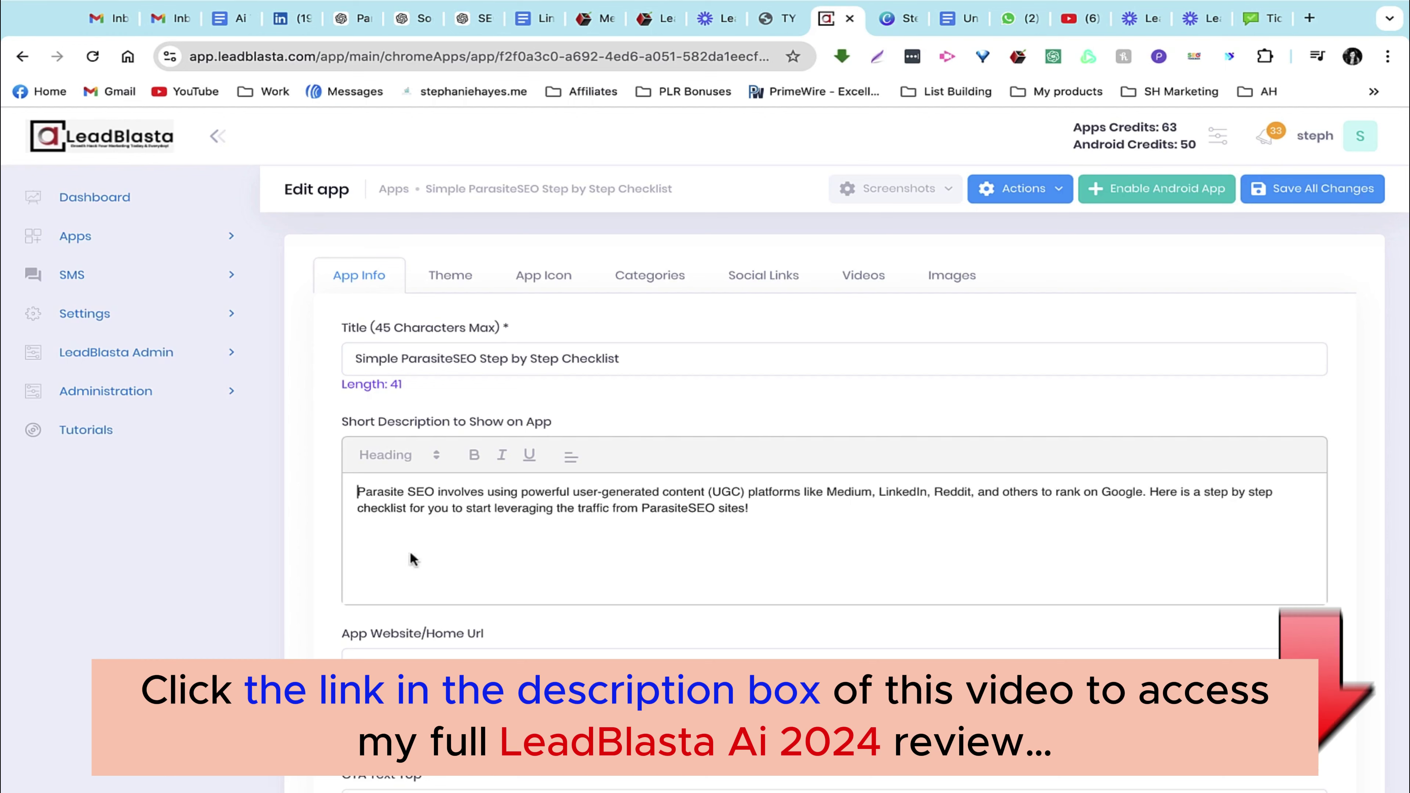
- Preview the app themes Blue Grey (Dark), Lime (Light), Teal (Light) and Teal (Dark)
click(447, 283)
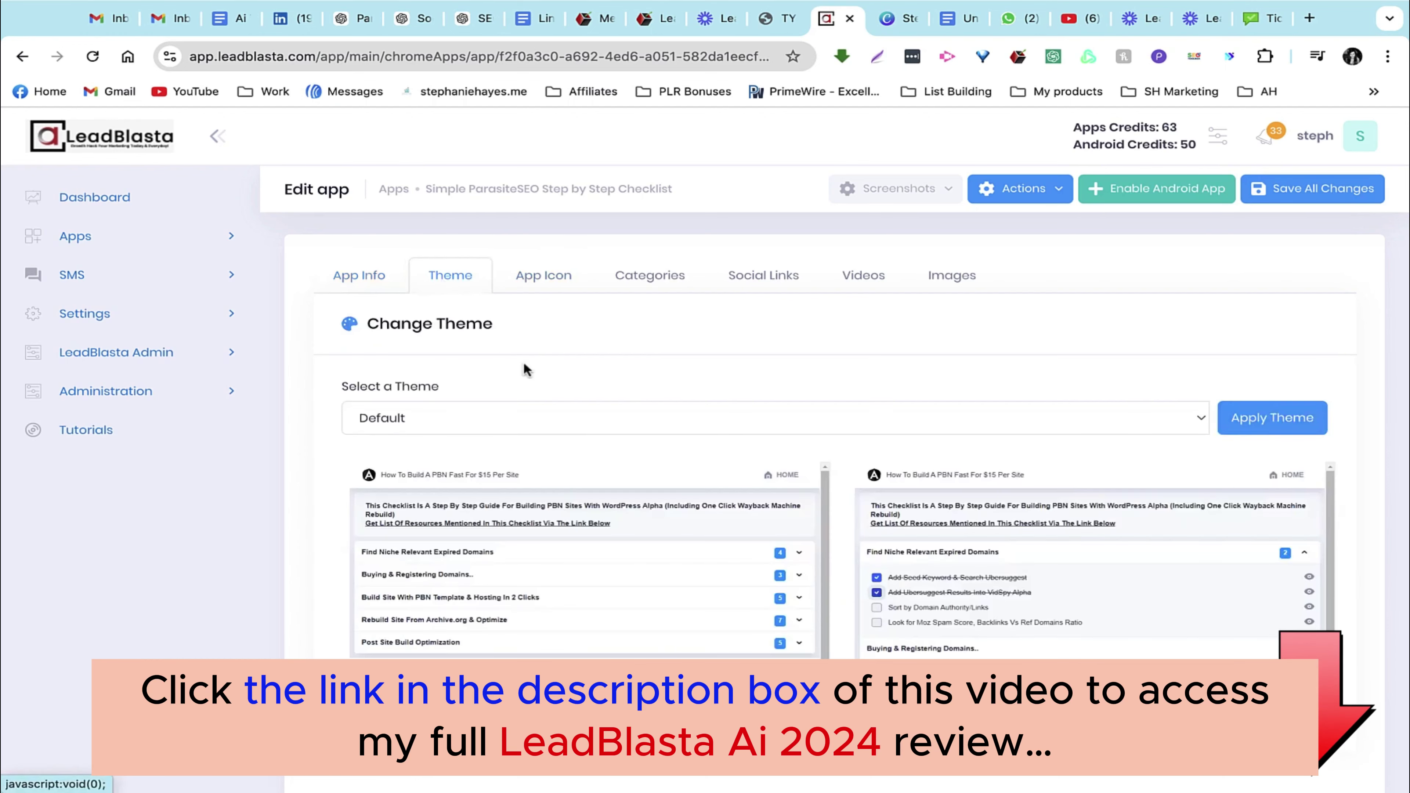
scroll(523, 362, down, 2)
click(508, 348)
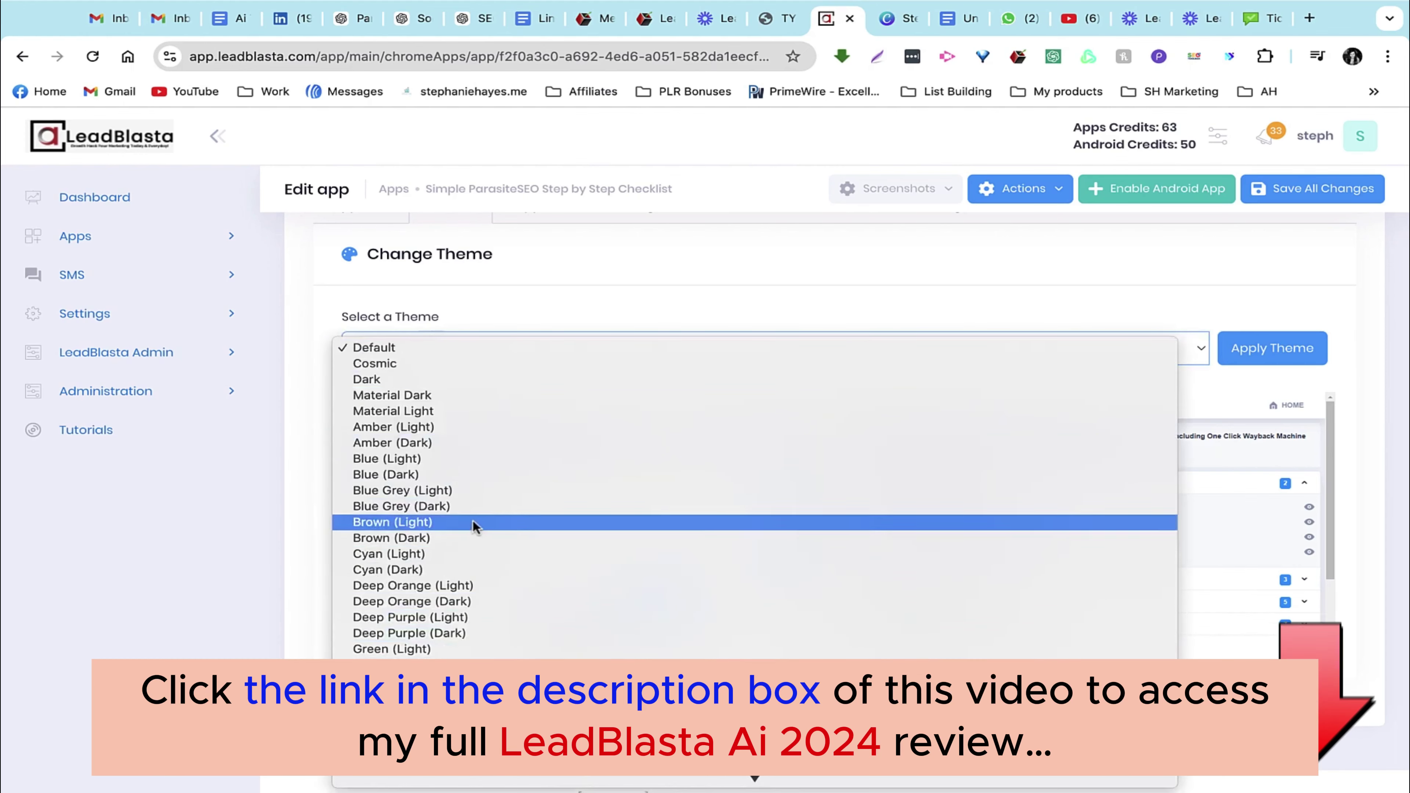
click(473, 507)
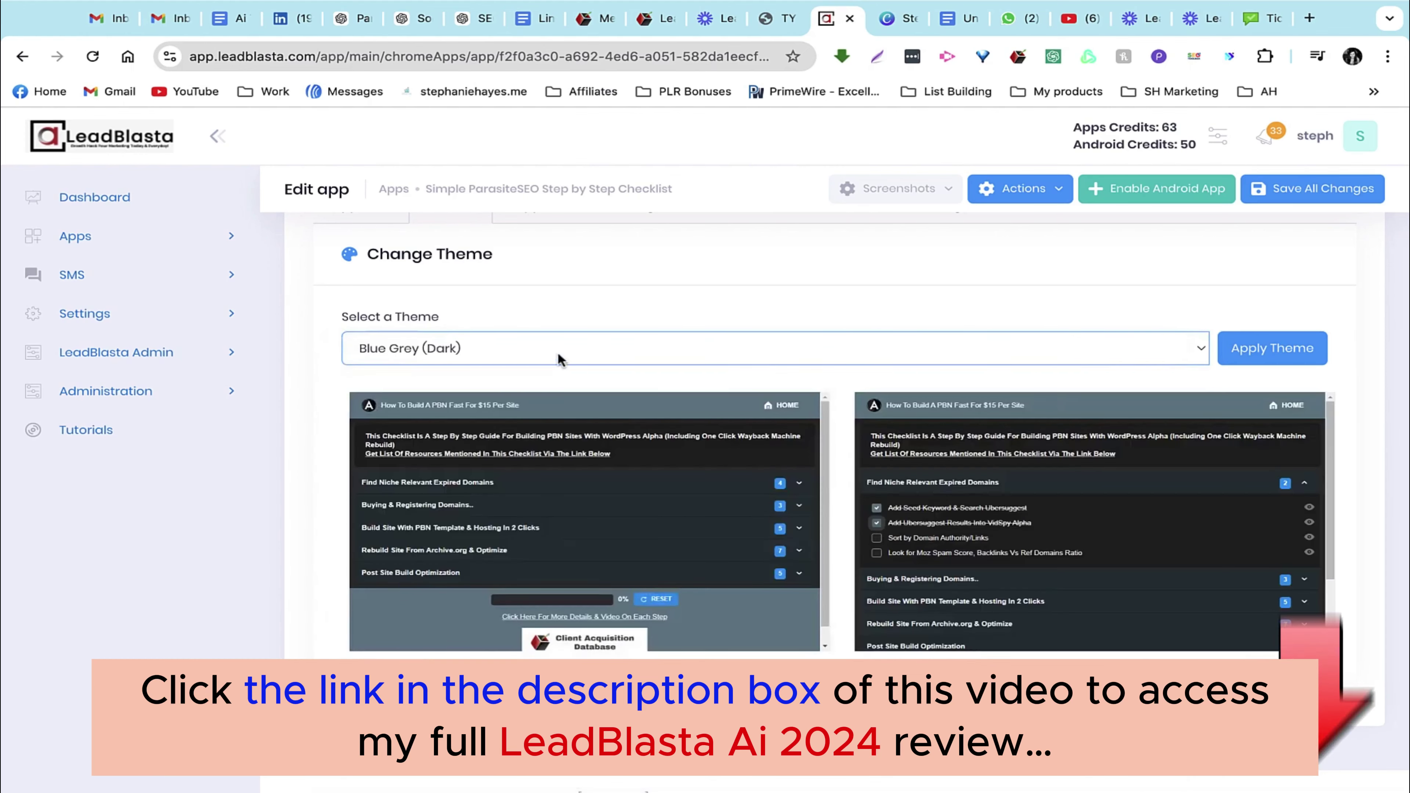
click(583, 347)
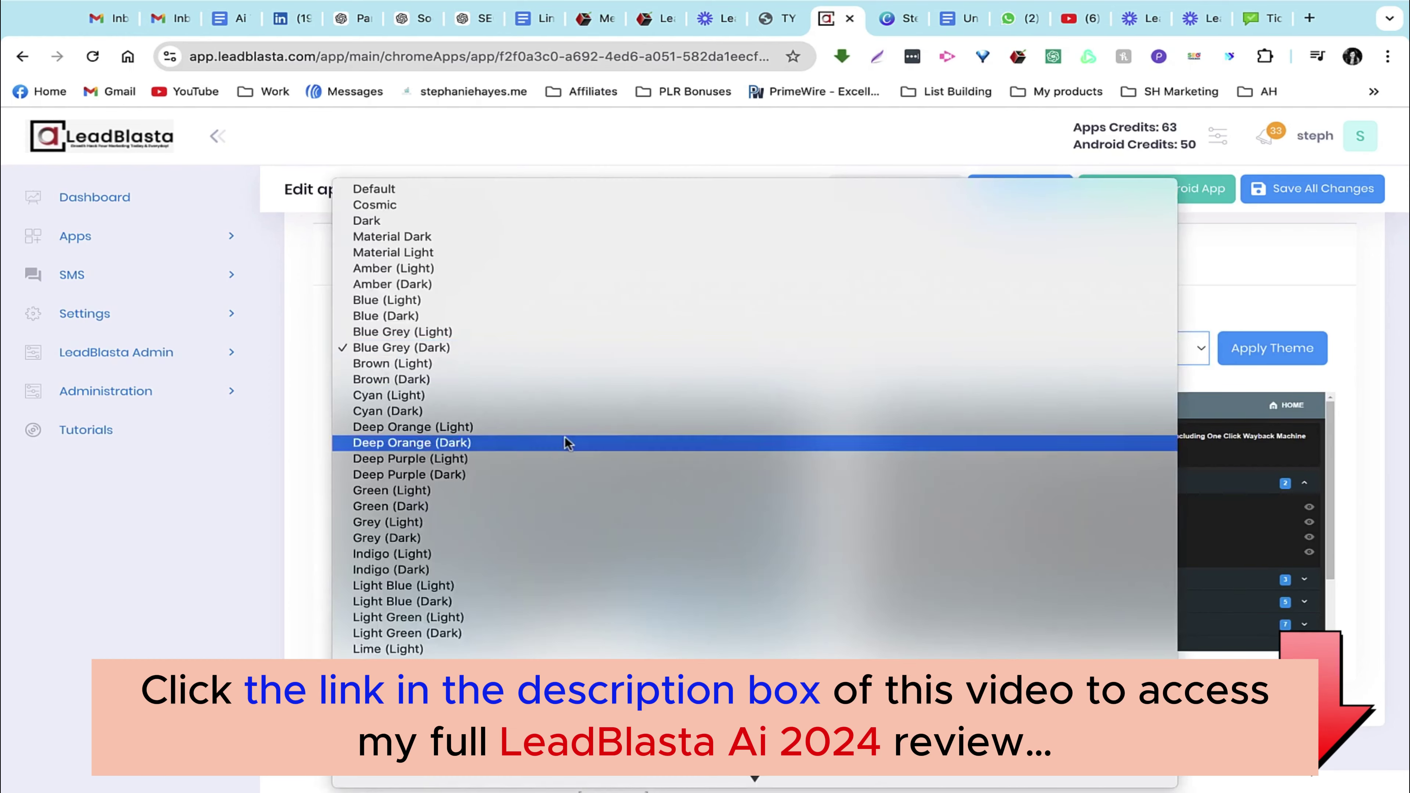
click(499, 649)
click(558, 339)
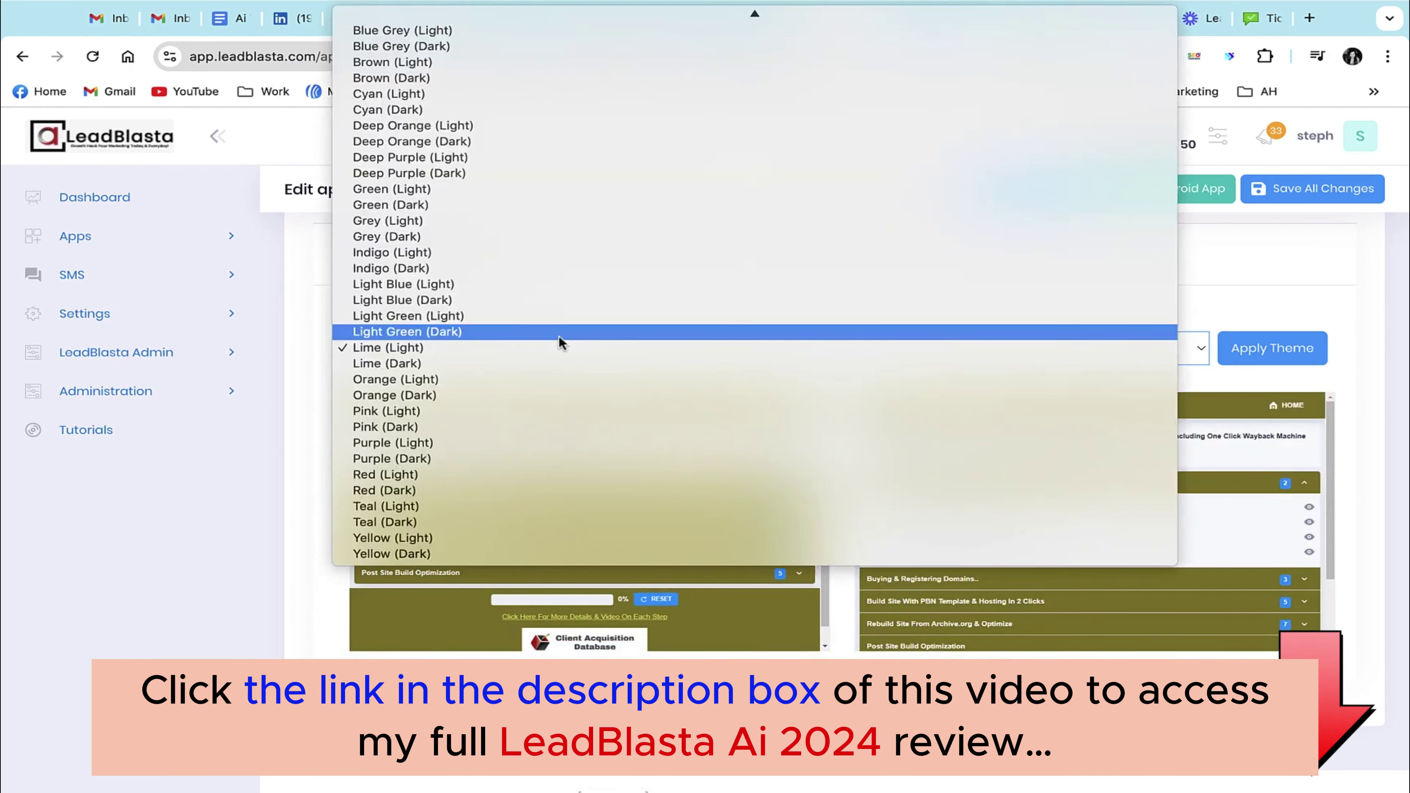
click(507, 505)
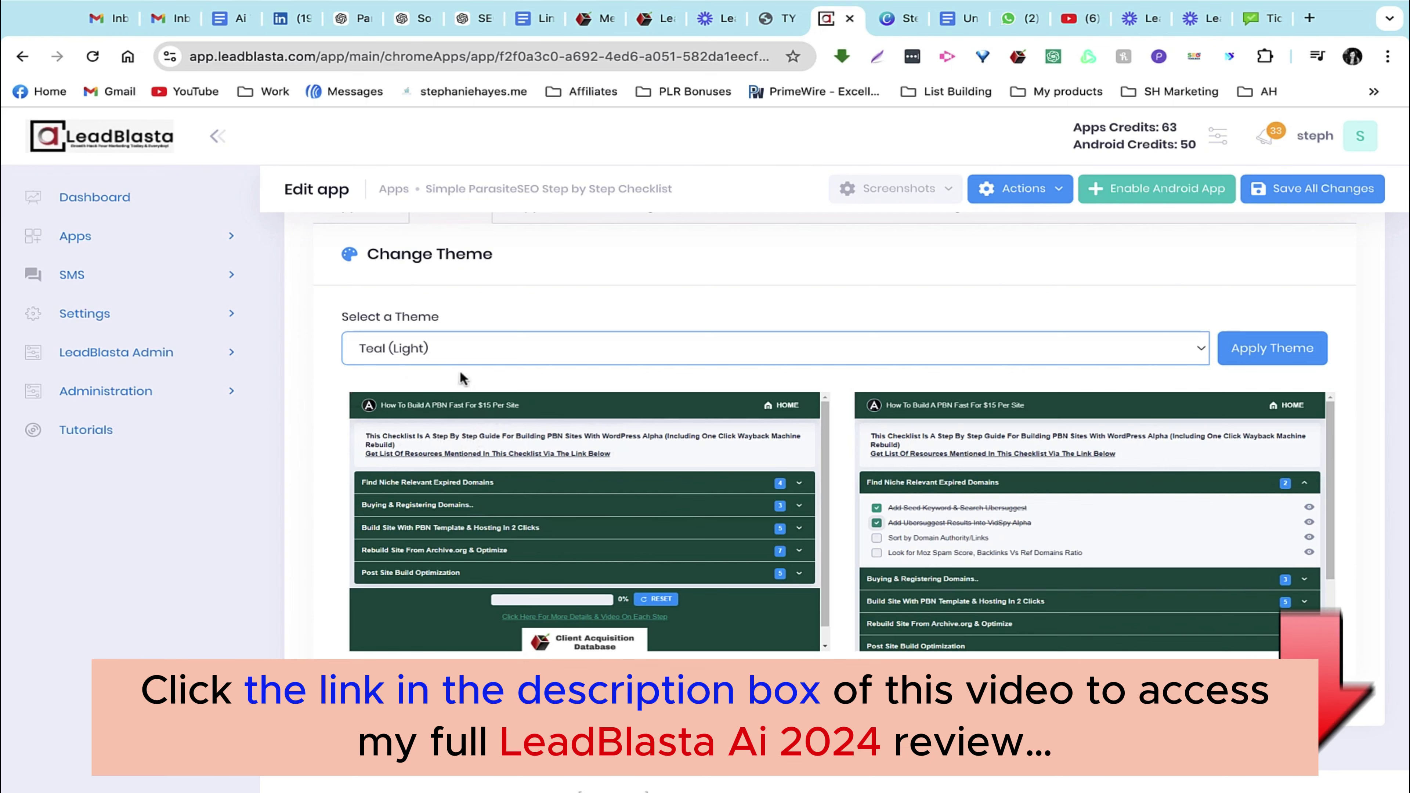
click(466, 356)
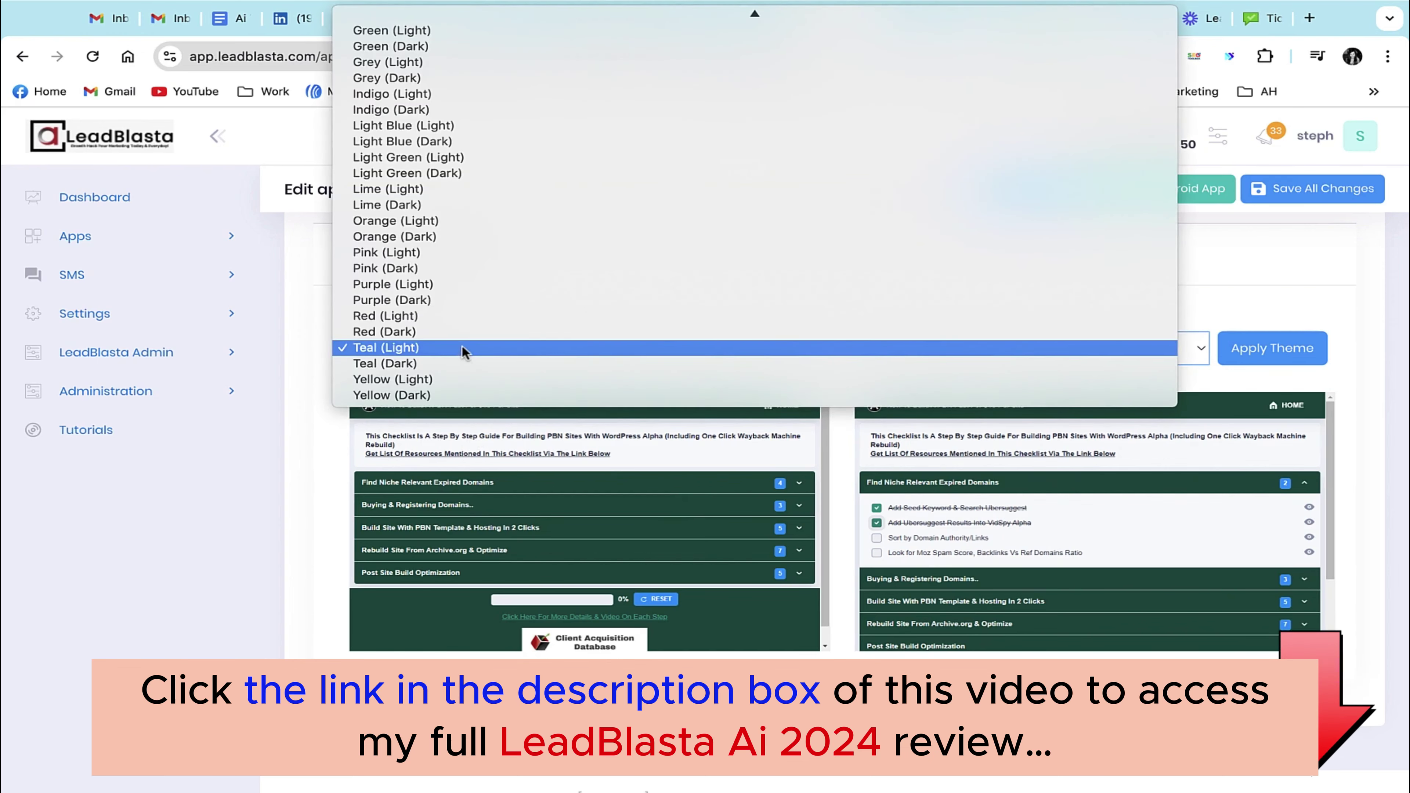
click(437, 365)
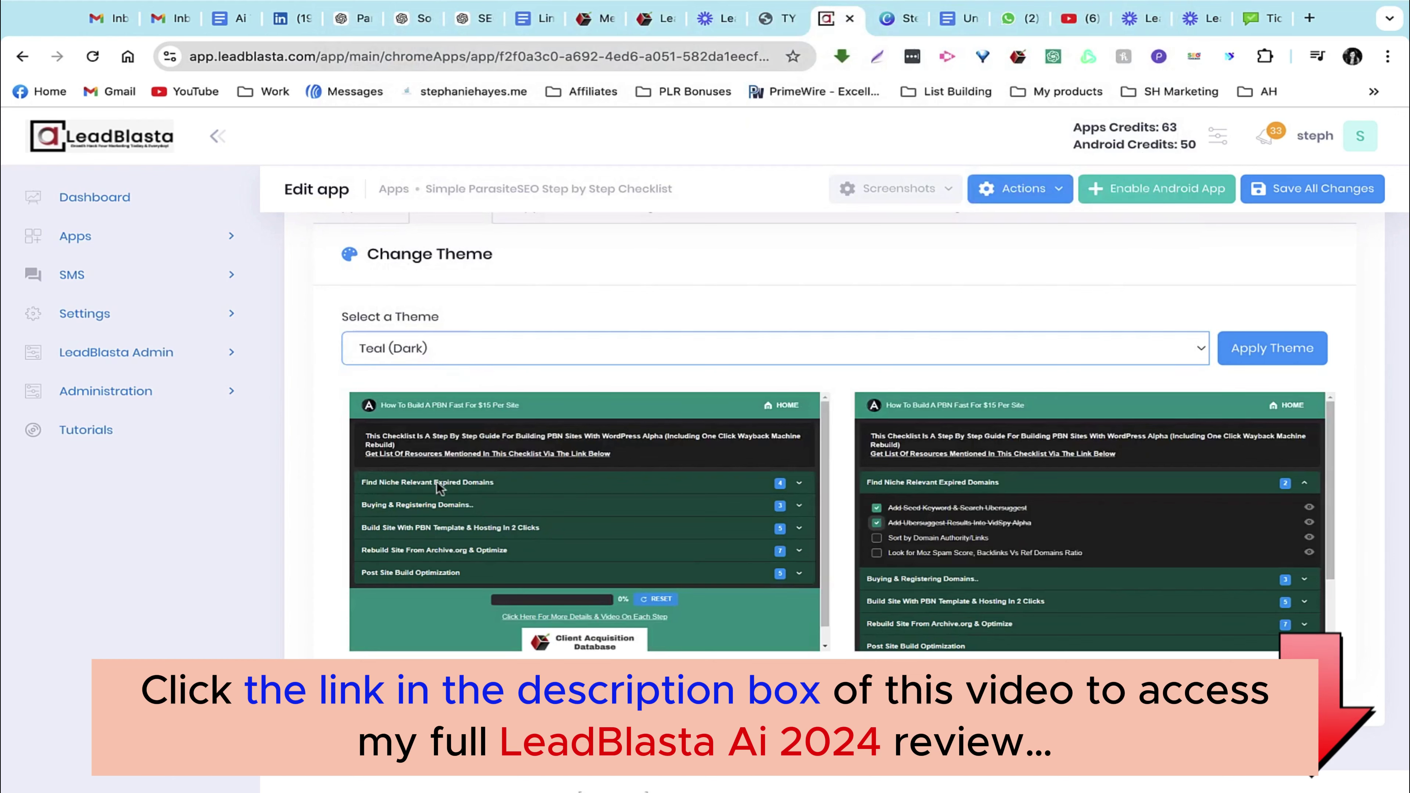
- Choose the Blue Grey (Light) theme and apply it to the app
click(477, 347)
scroll(514, 201, up, 2)
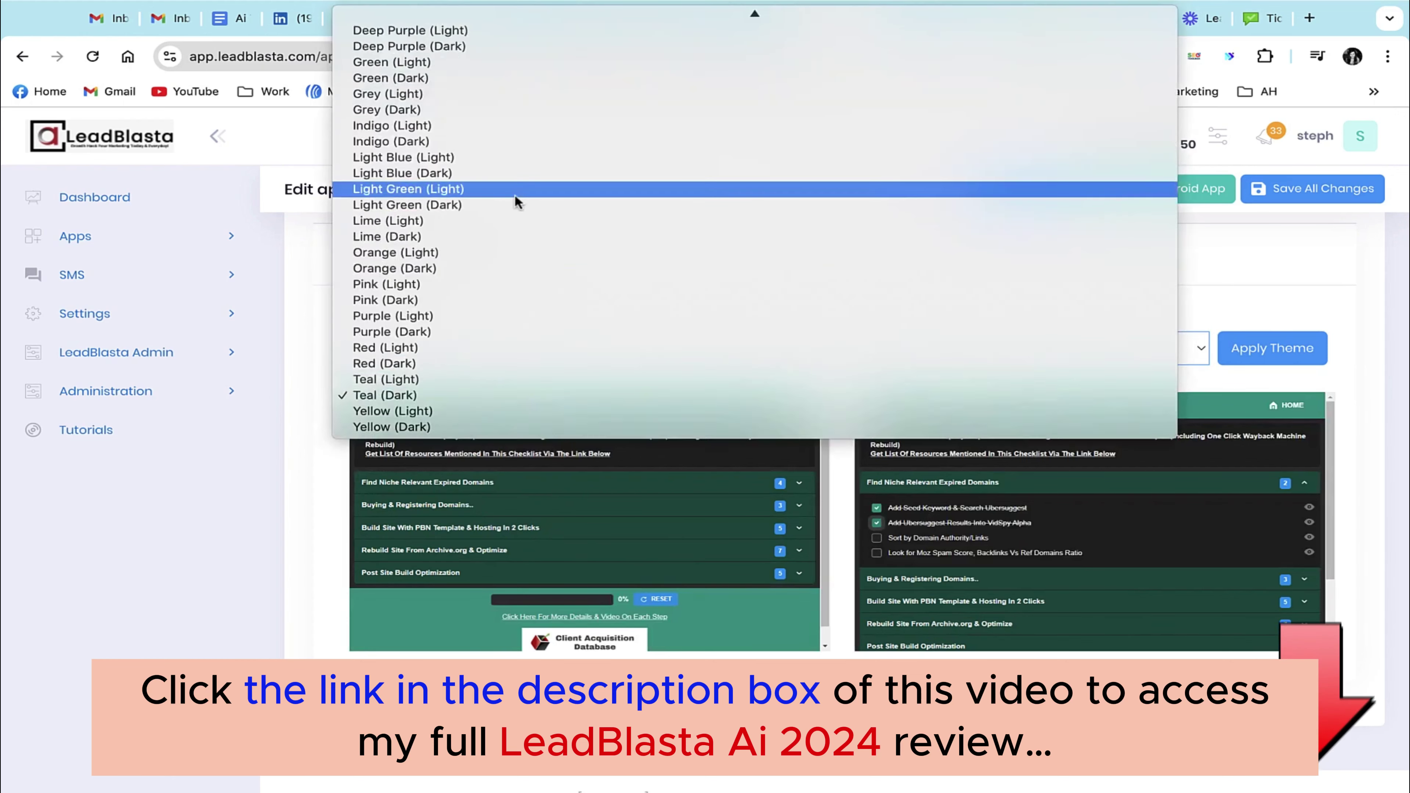
scroll(515, 196, up, 5)
click(415, 161)
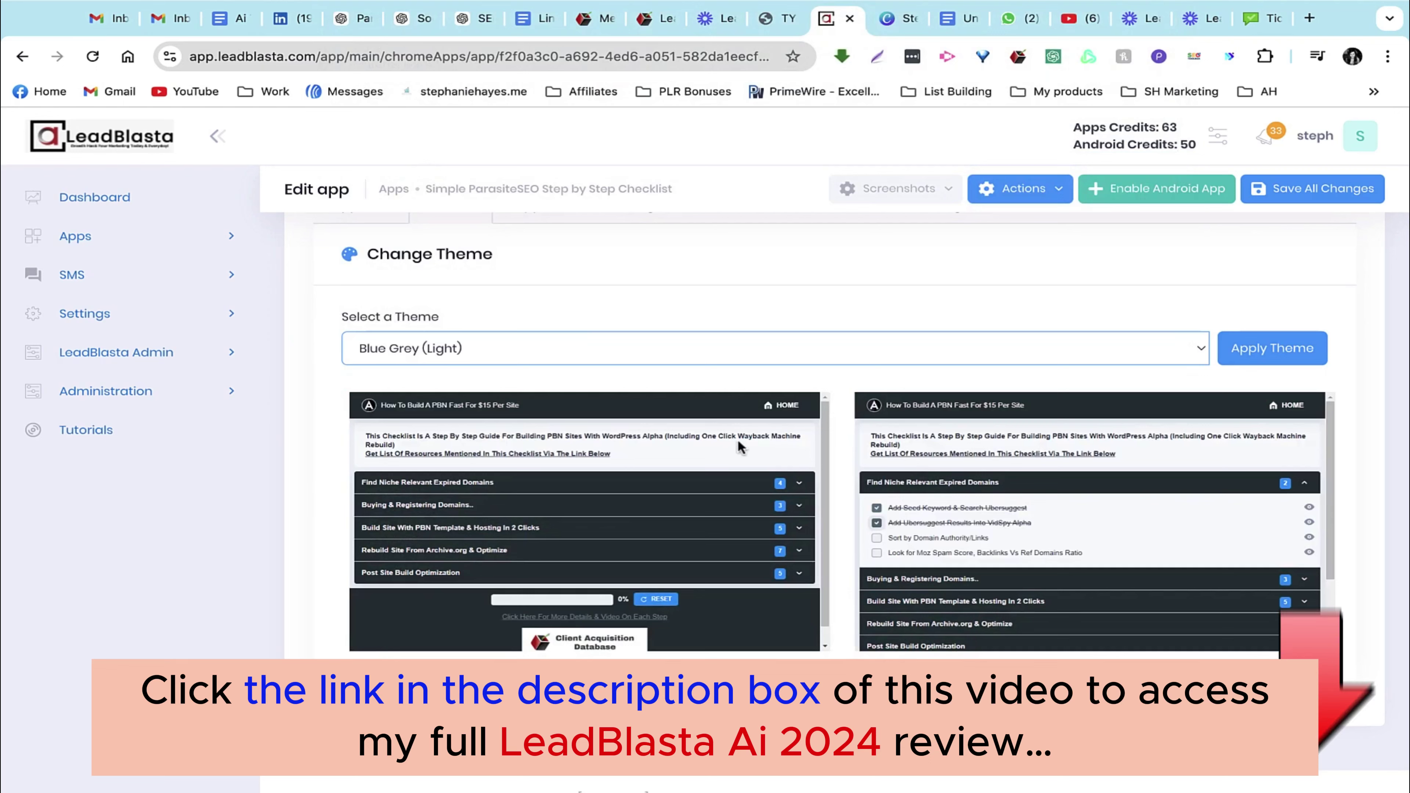
click(1264, 355)
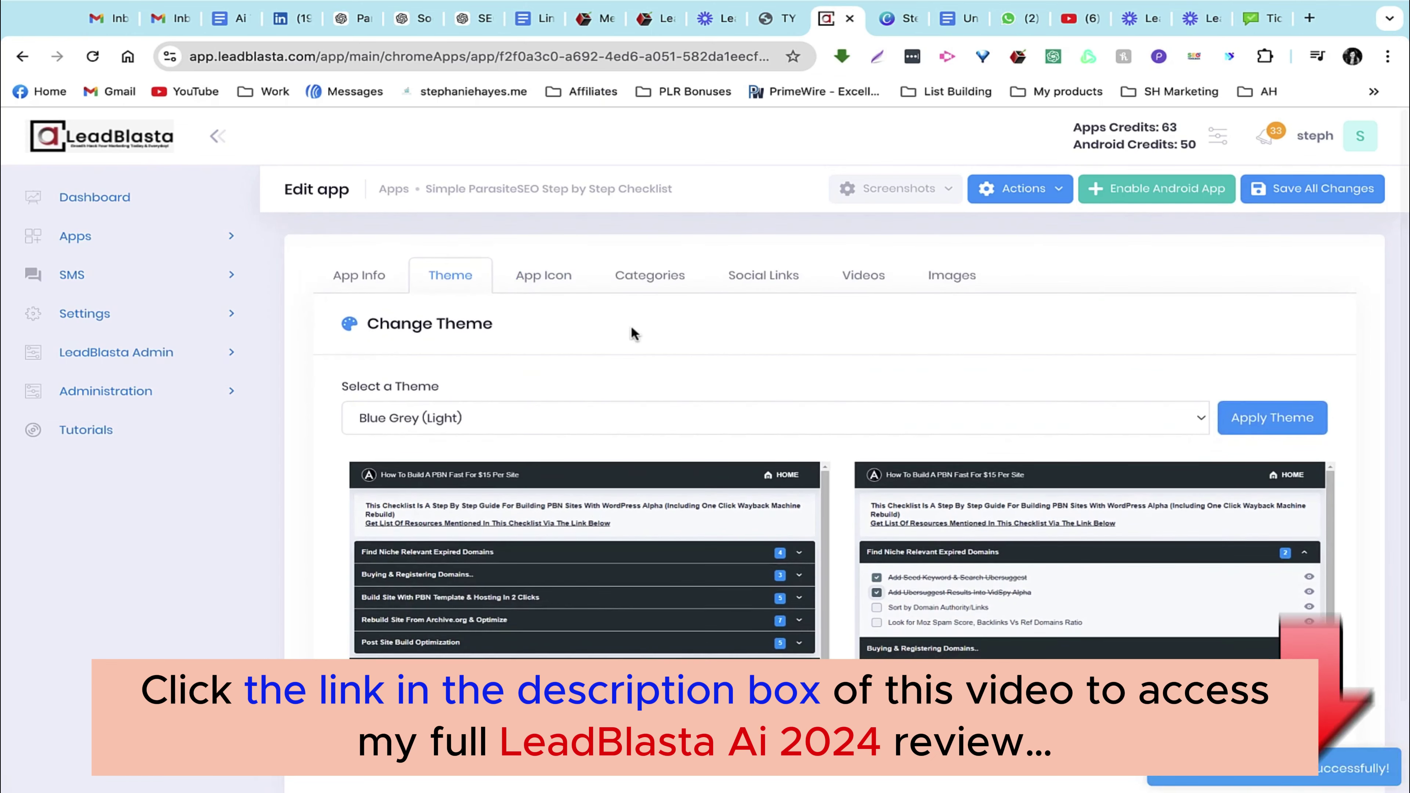
- Upload "Step by Step Checklist.png" from the Downloads folder as the app icon
click(533, 275)
scroll(516, 614, down, 1)
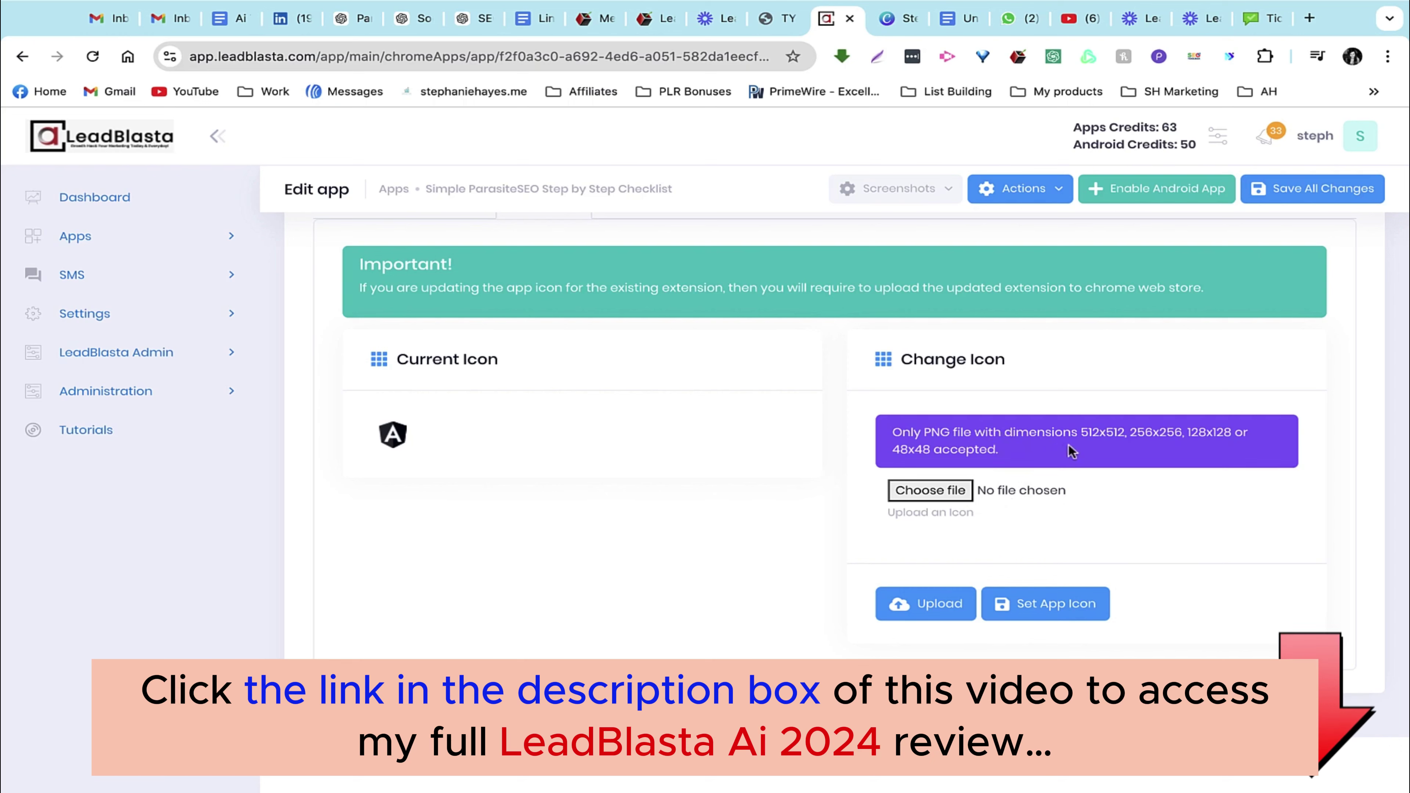
click(936, 489)
click(935, 430)
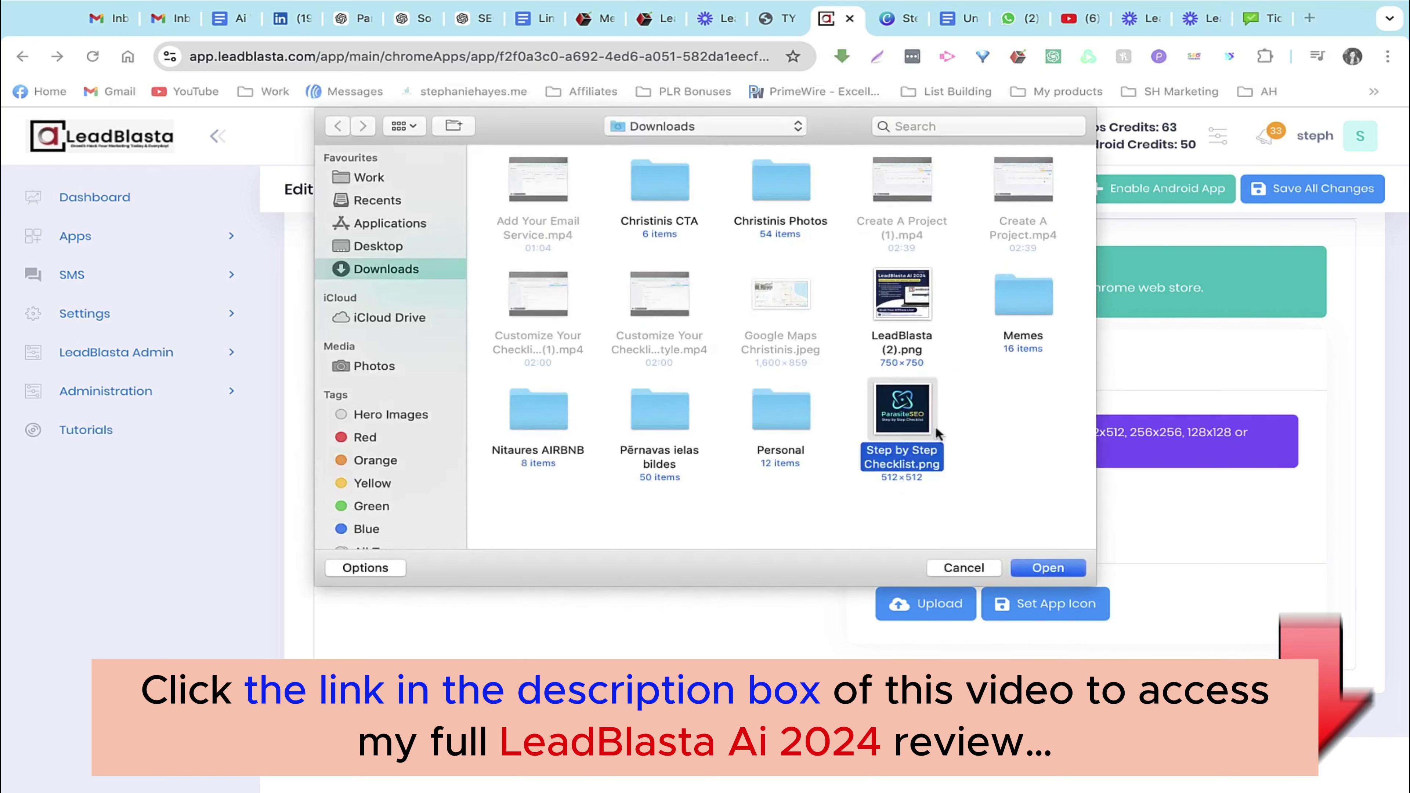
click(1052, 567)
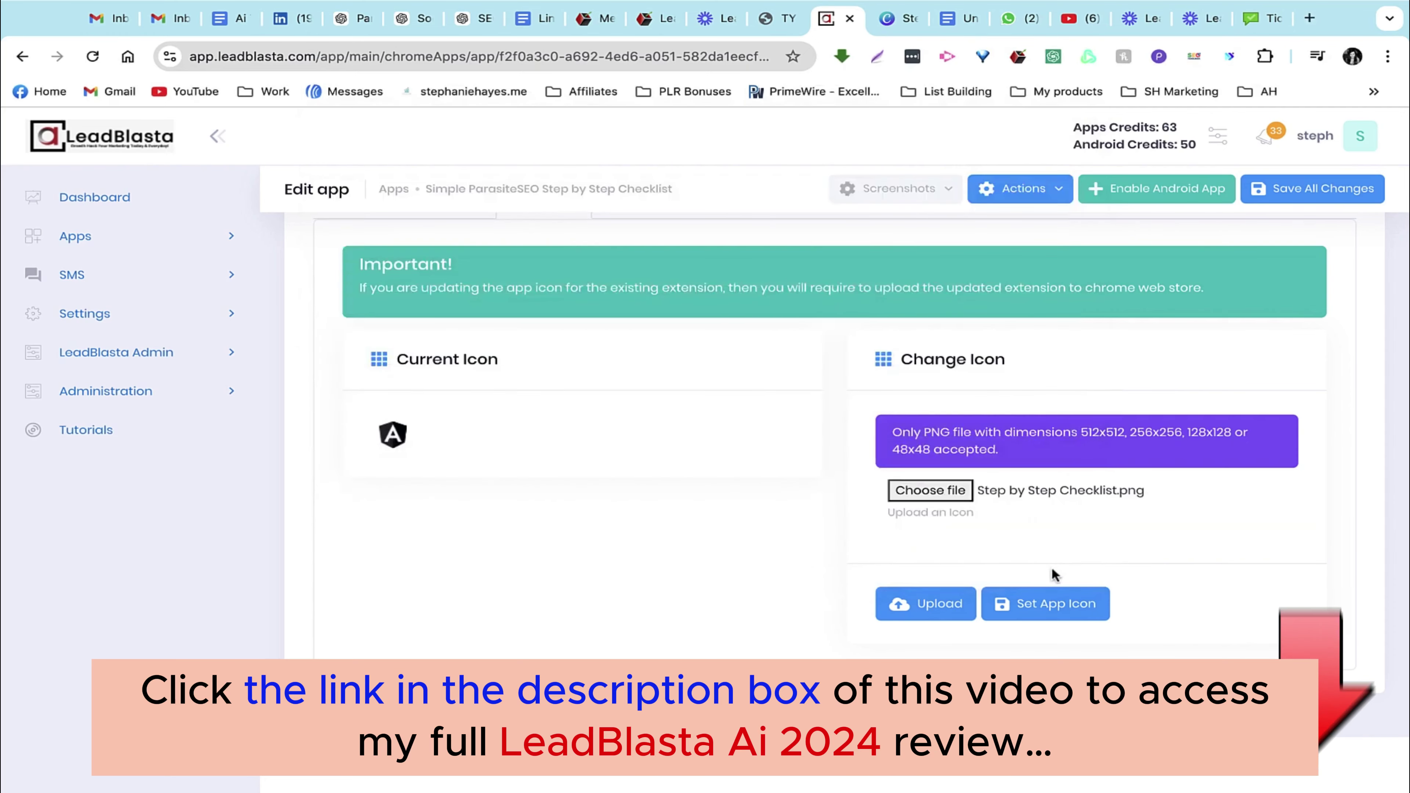
click(918, 605)
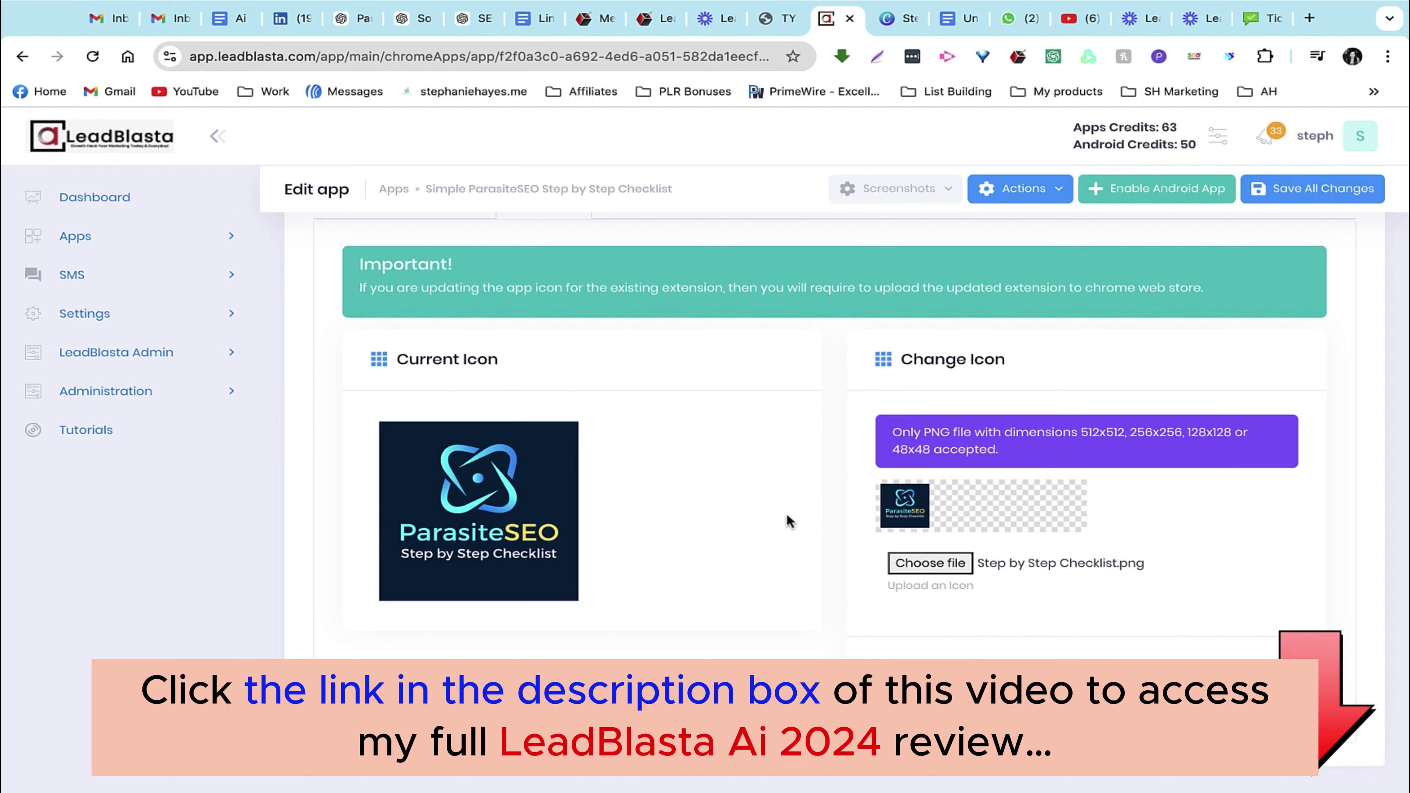
- Add a category named "Test" containing an item named "Test", and delete that category again
scroll(785, 513, up, 1)
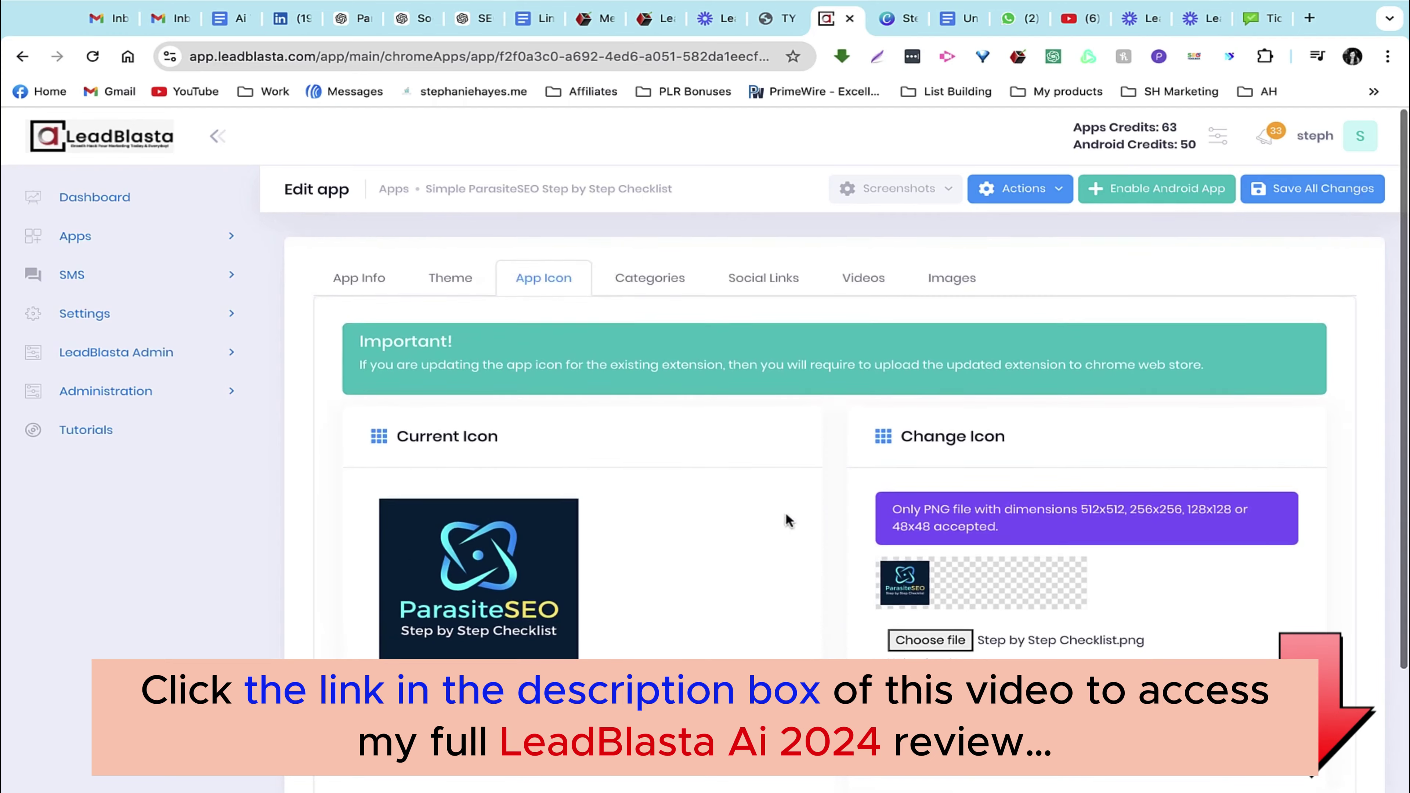
click(633, 289)
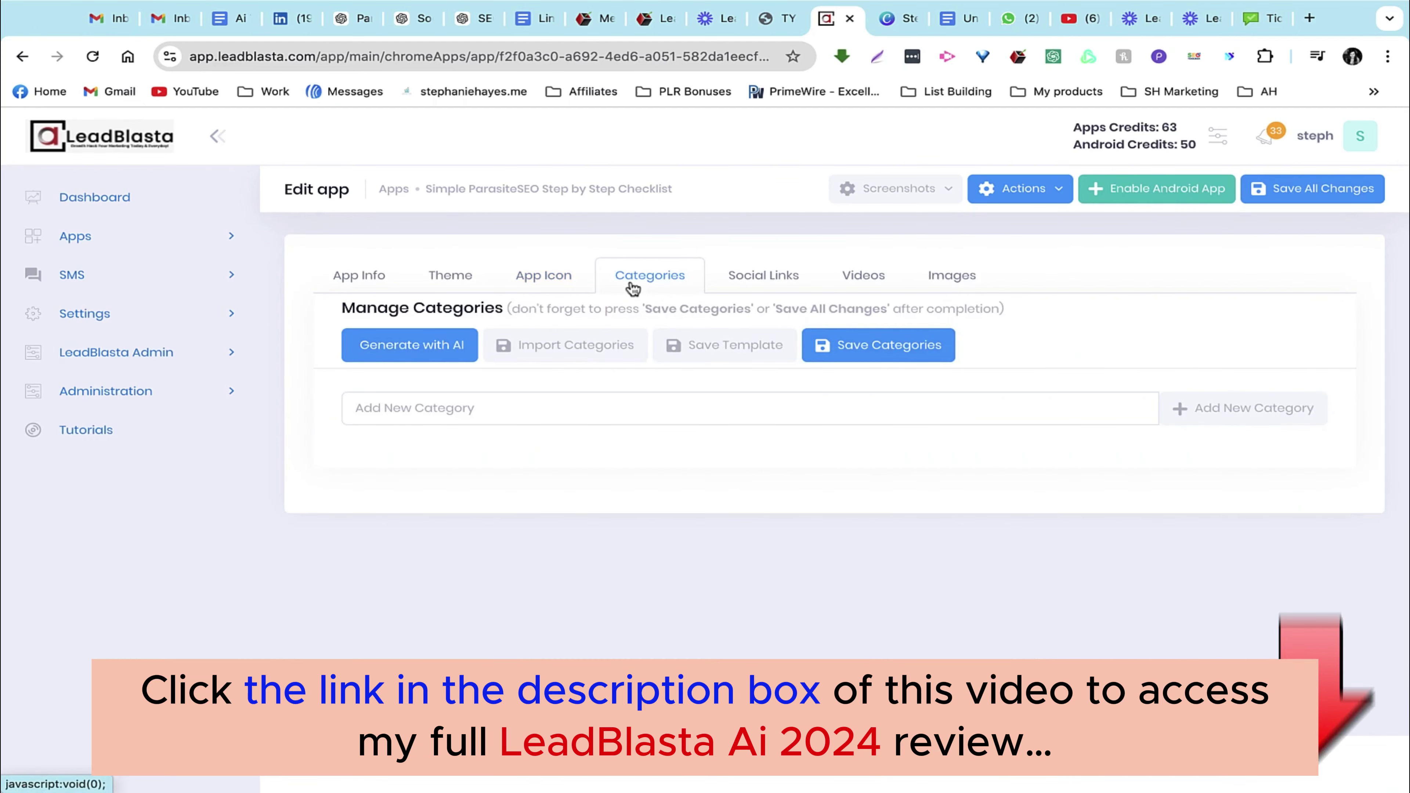
click(564, 405)
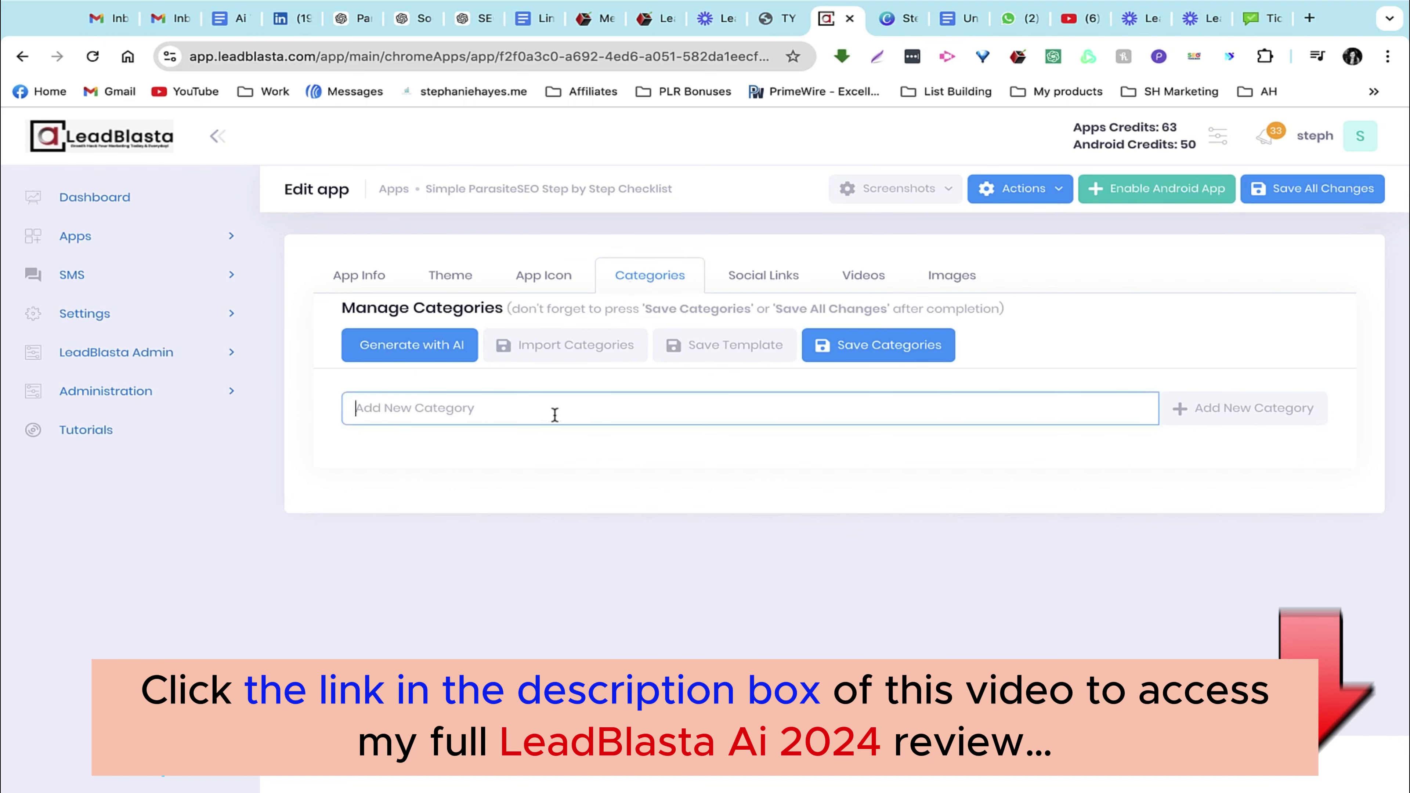
text(Test)
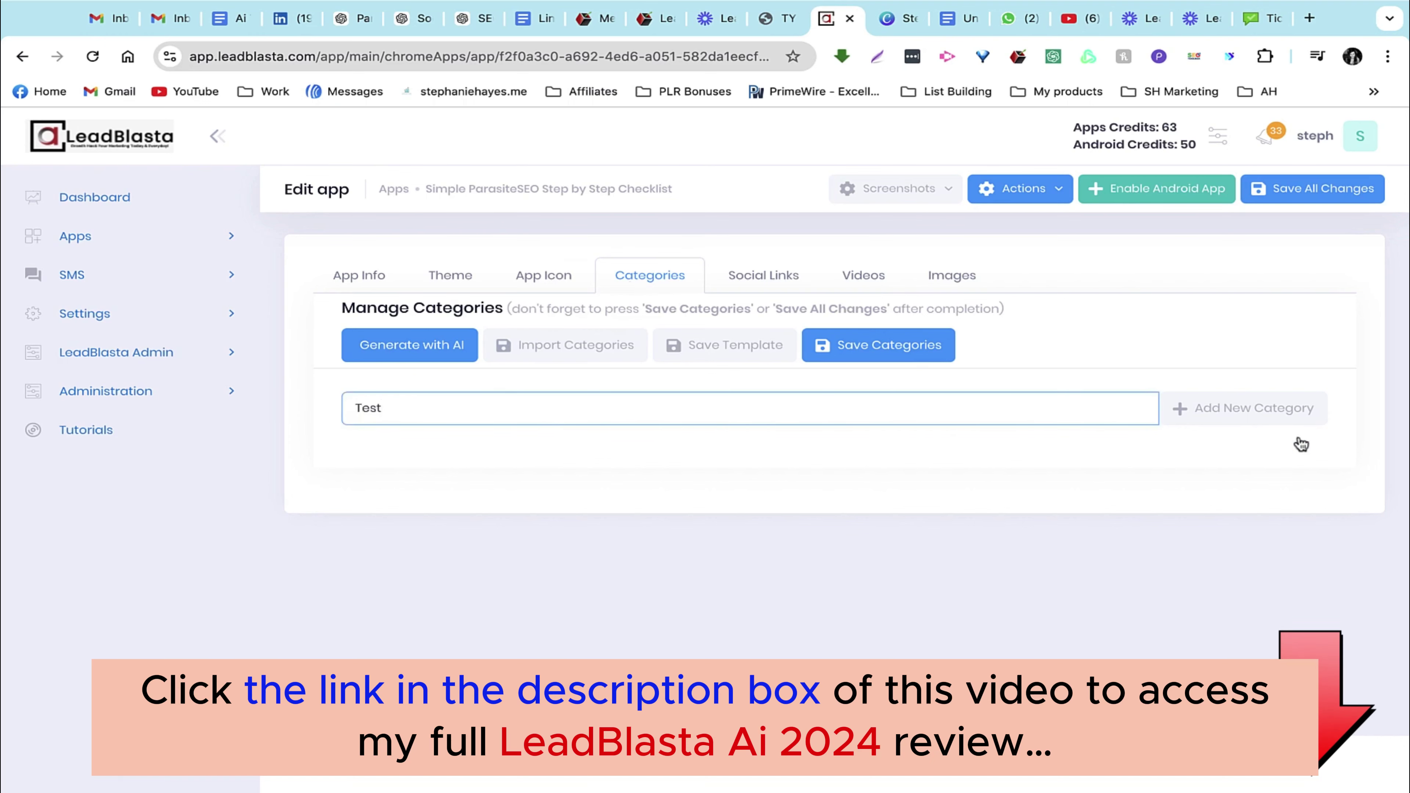
click(1294, 409)
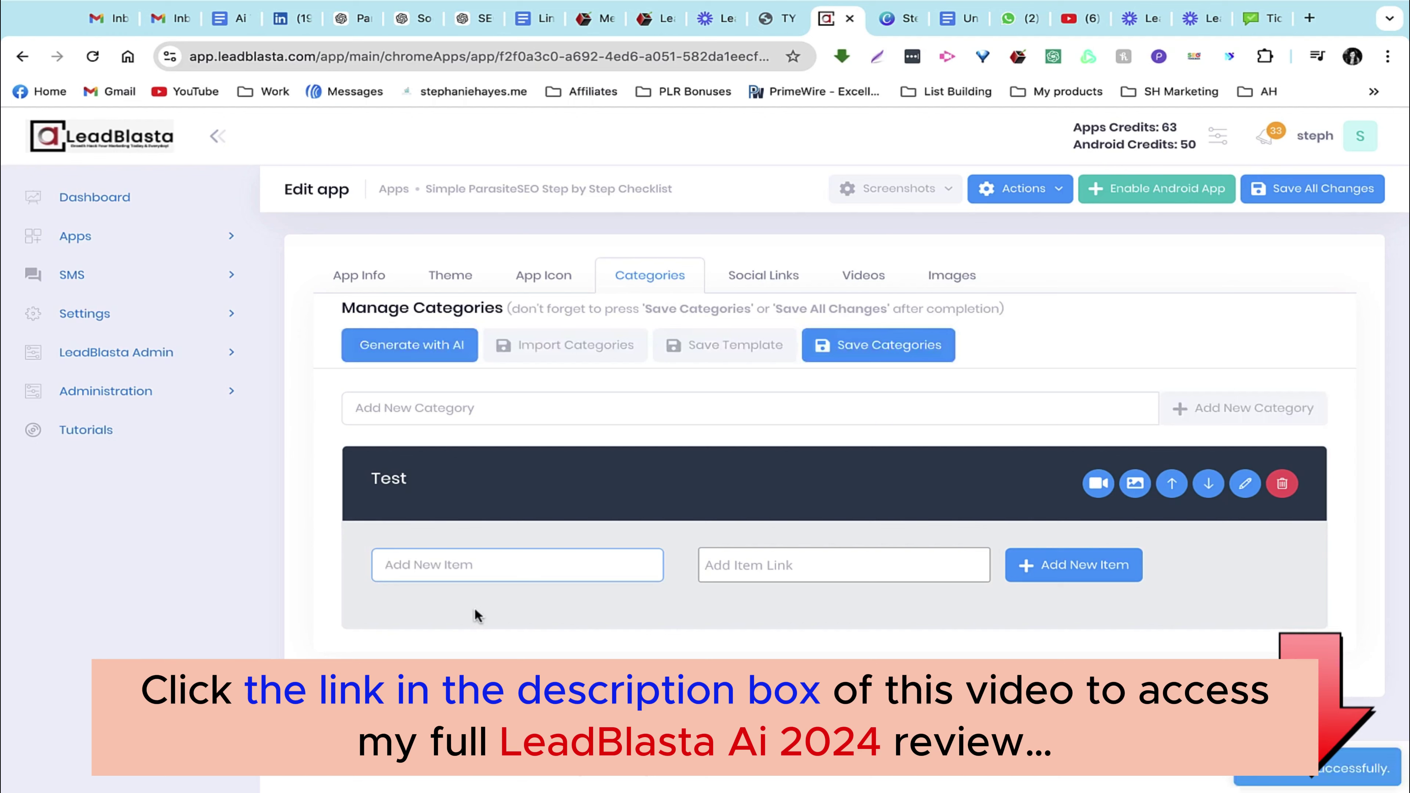
text(Test)
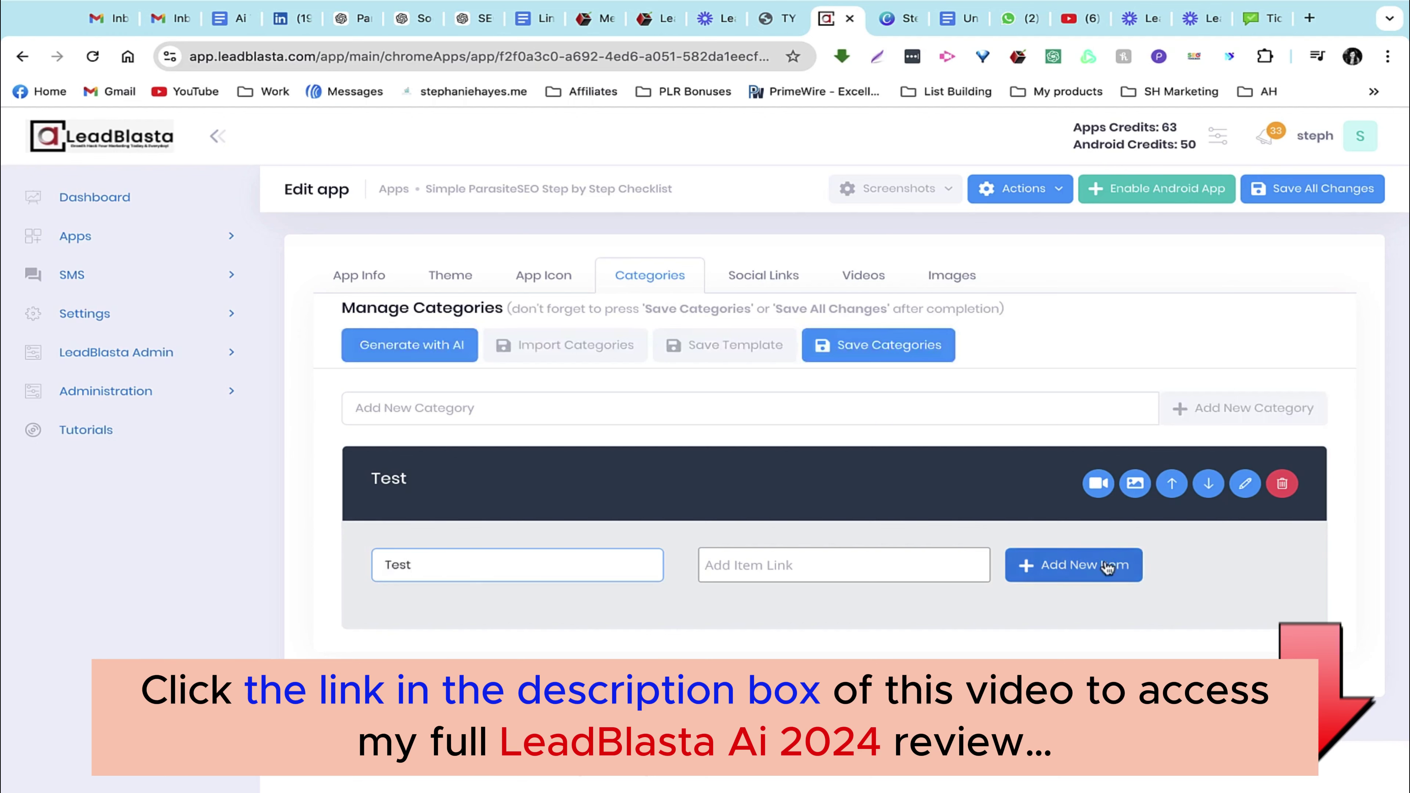
click(1107, 572)
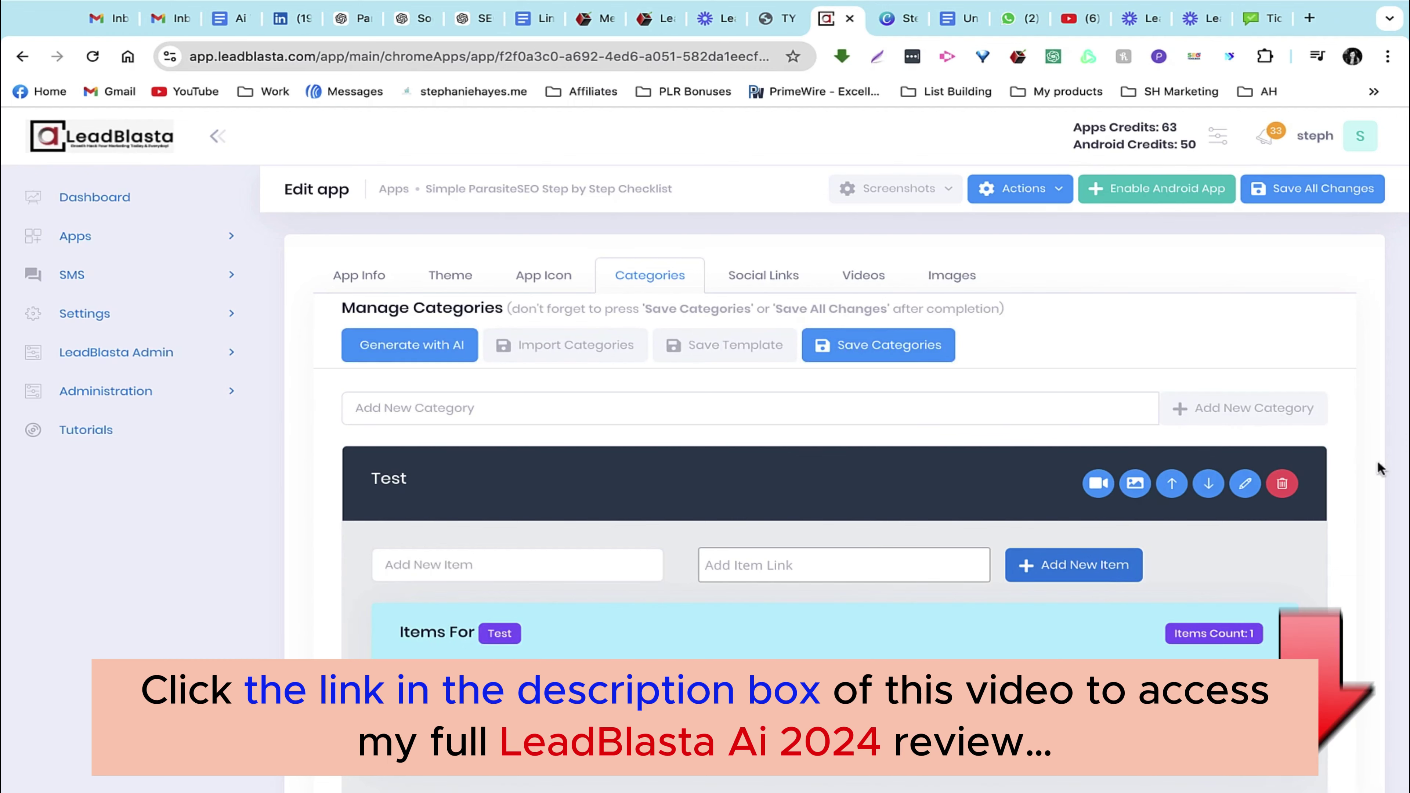
click(1288, 484)
click(659, 535)
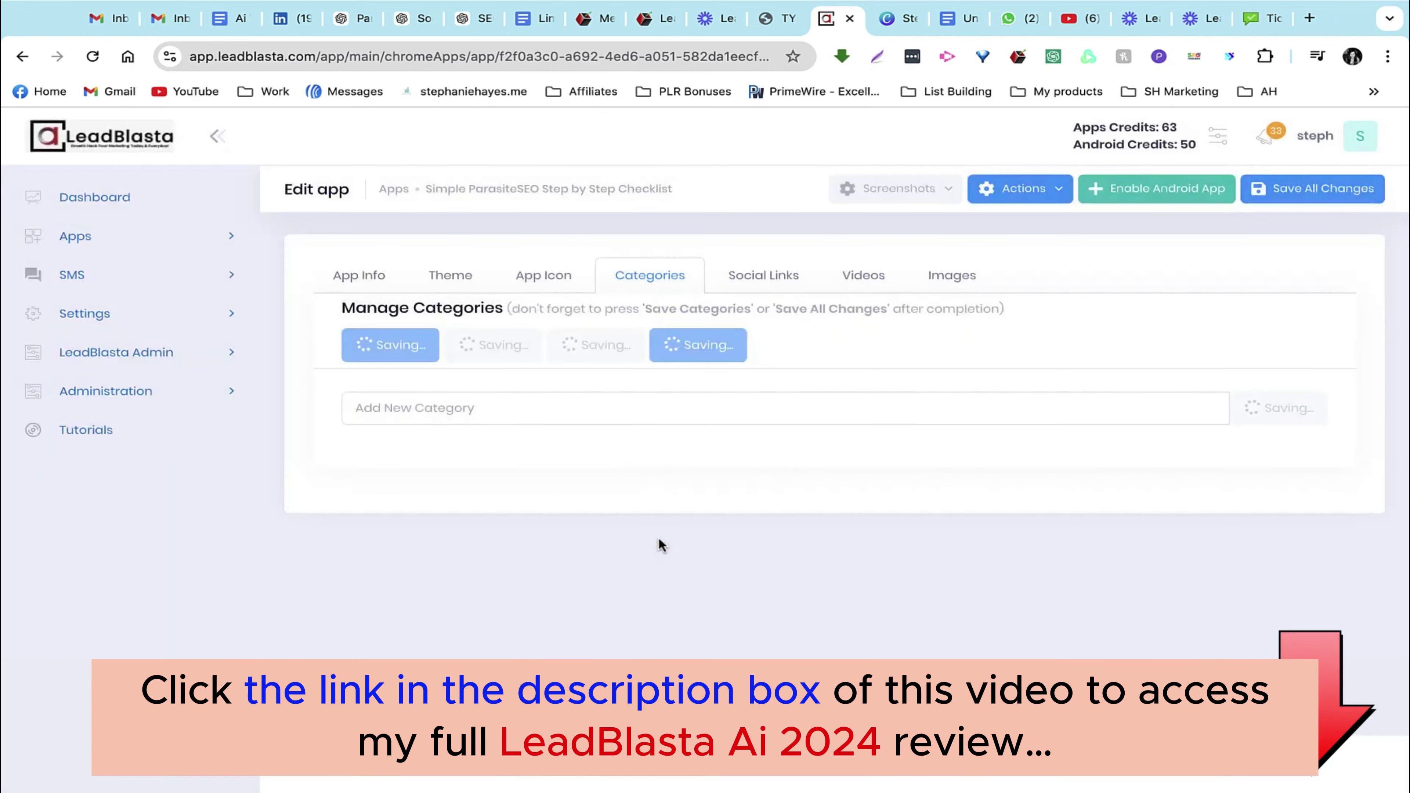
- Set up AI category generation with Google Gemini, the Gemini 1.5 Flash model and Youtube Video as the generation type
click(396, 353)
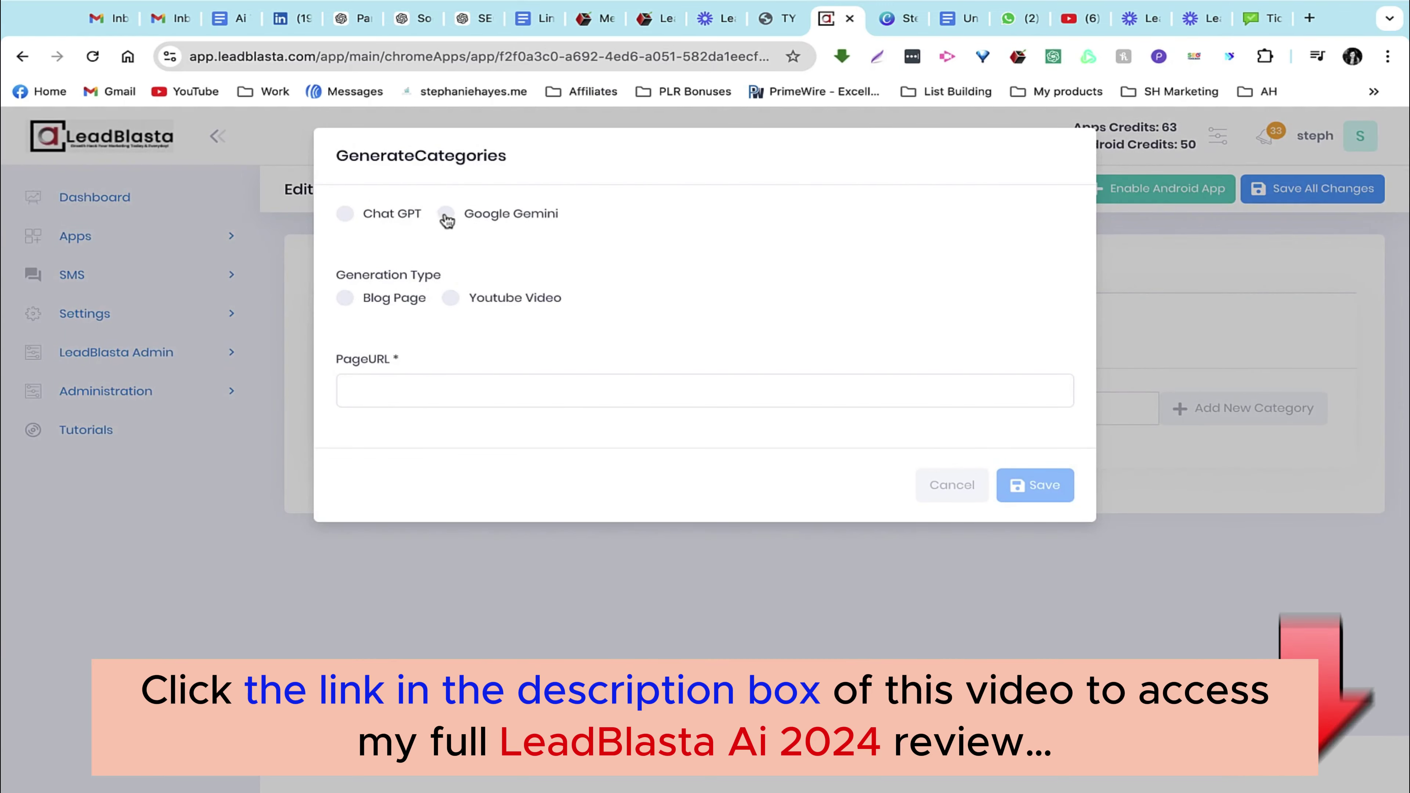
click(446, 216)
click(456, 275)
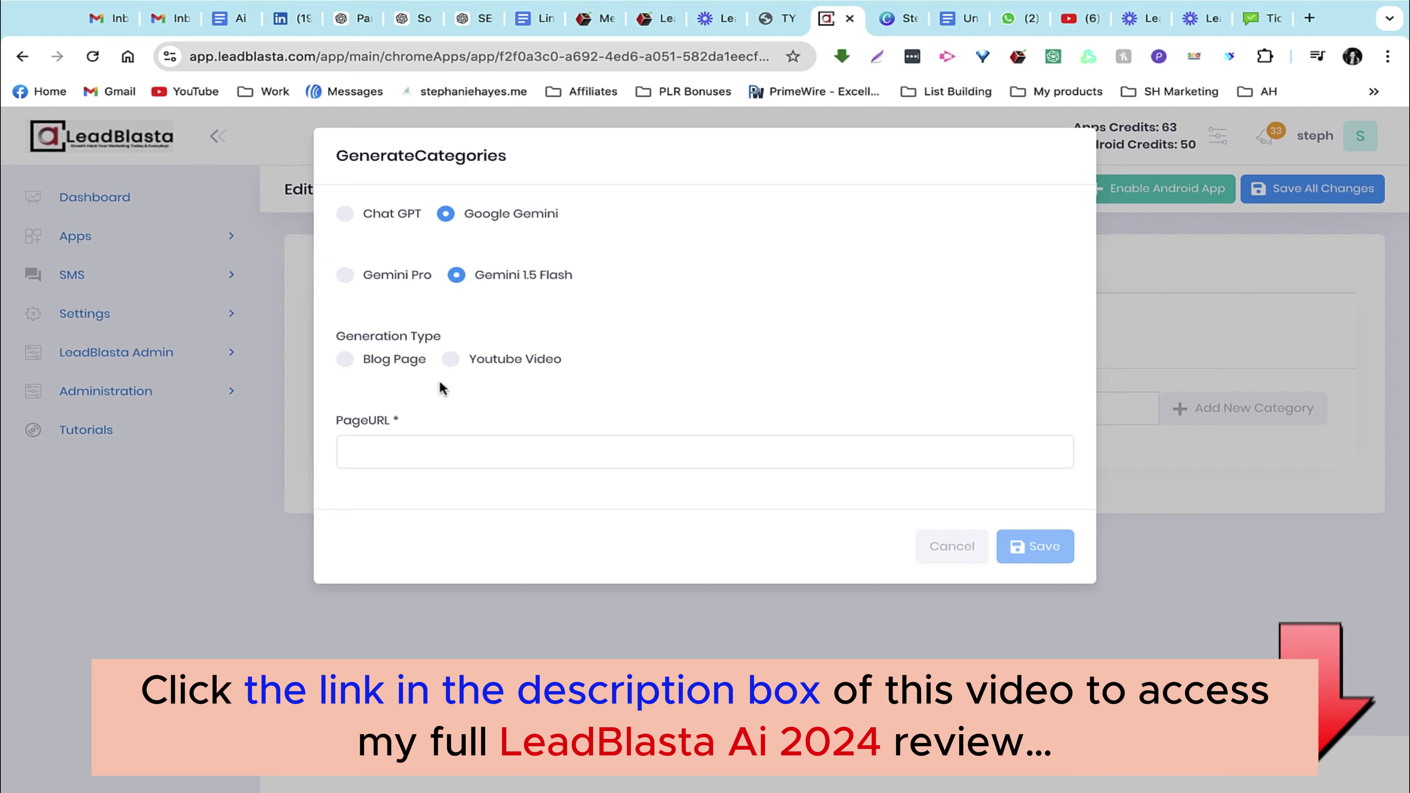
click(453, 366)
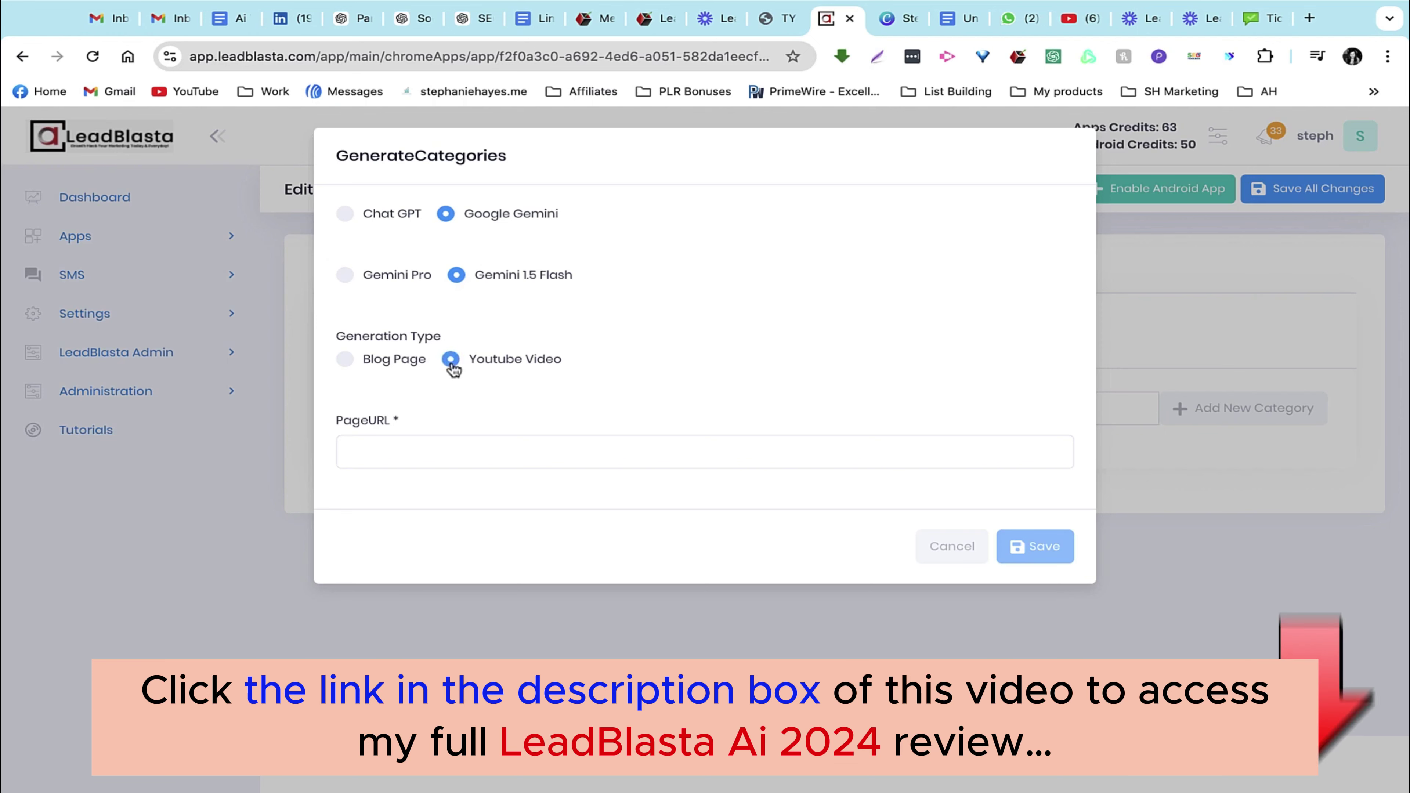
click(1070, 19)
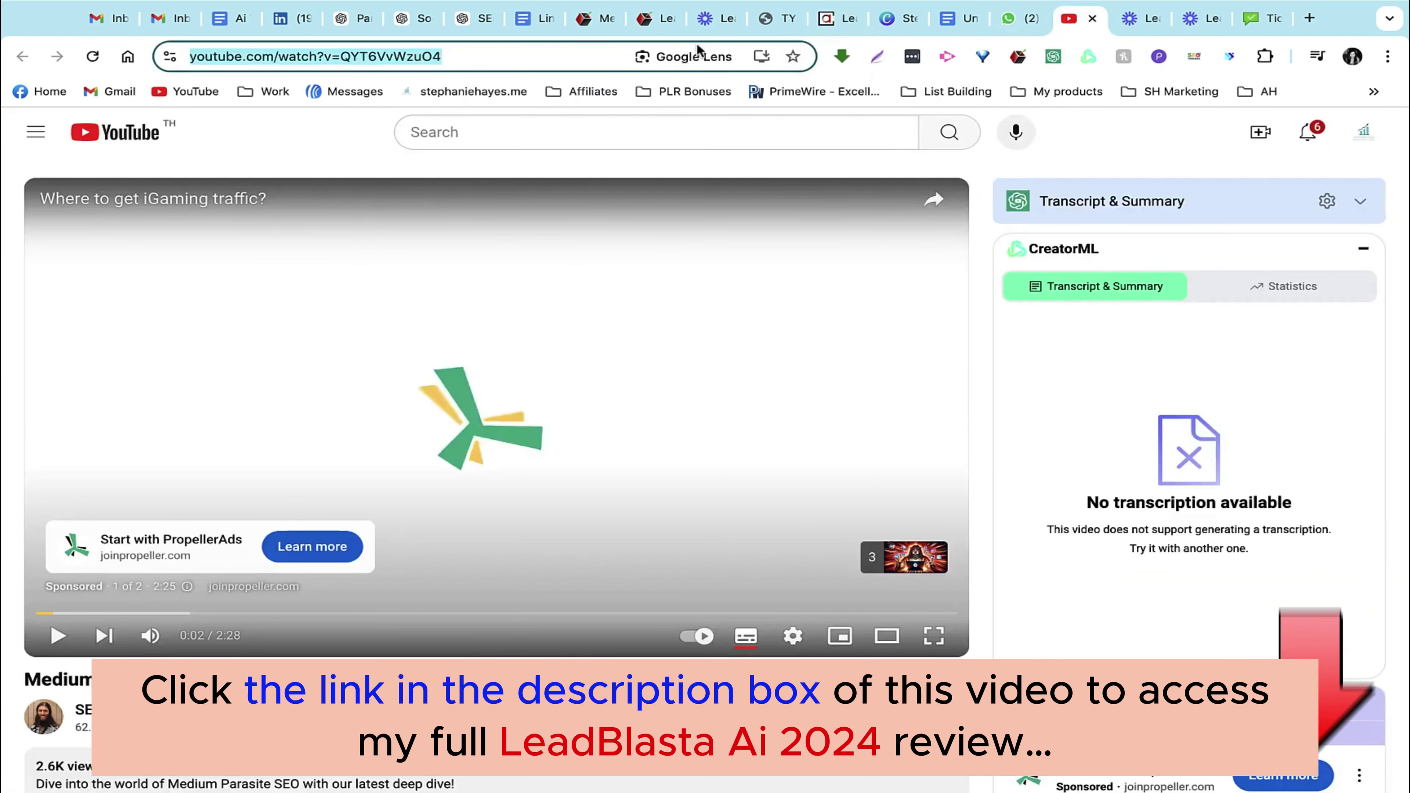
click(835, 18)
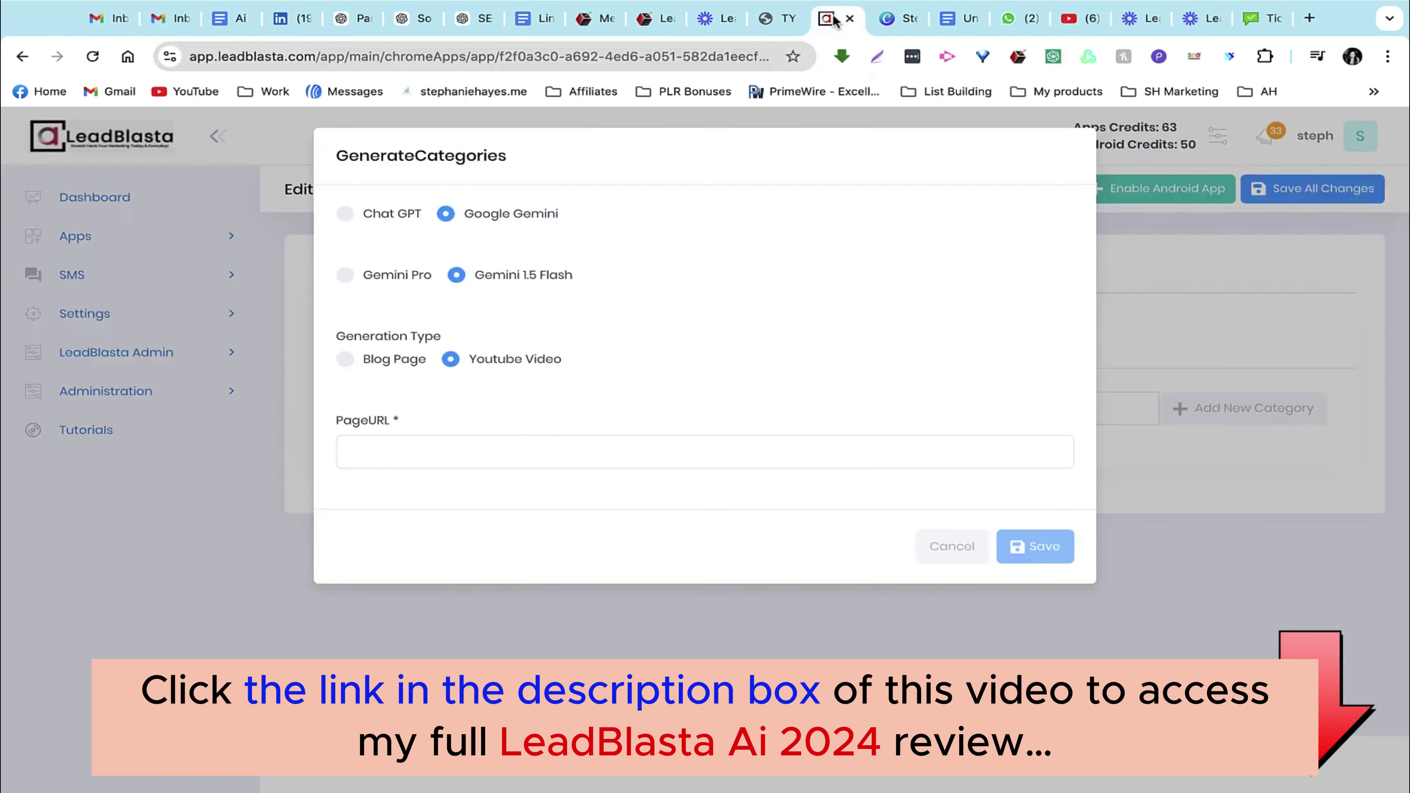
click(550, 450)
text(https://www.youtube.com/watch?v=QYT6VvWzuO4)
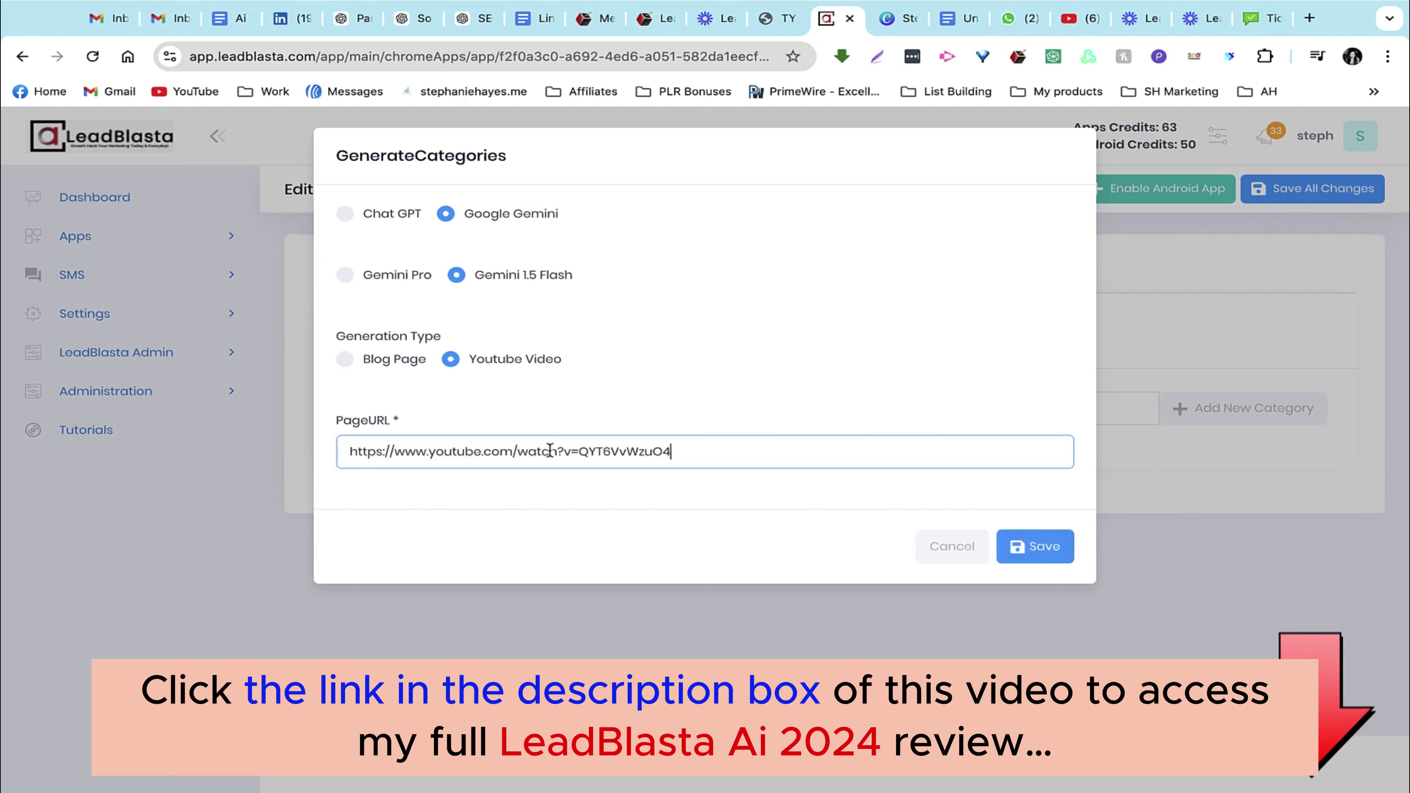
click(1043, 549)
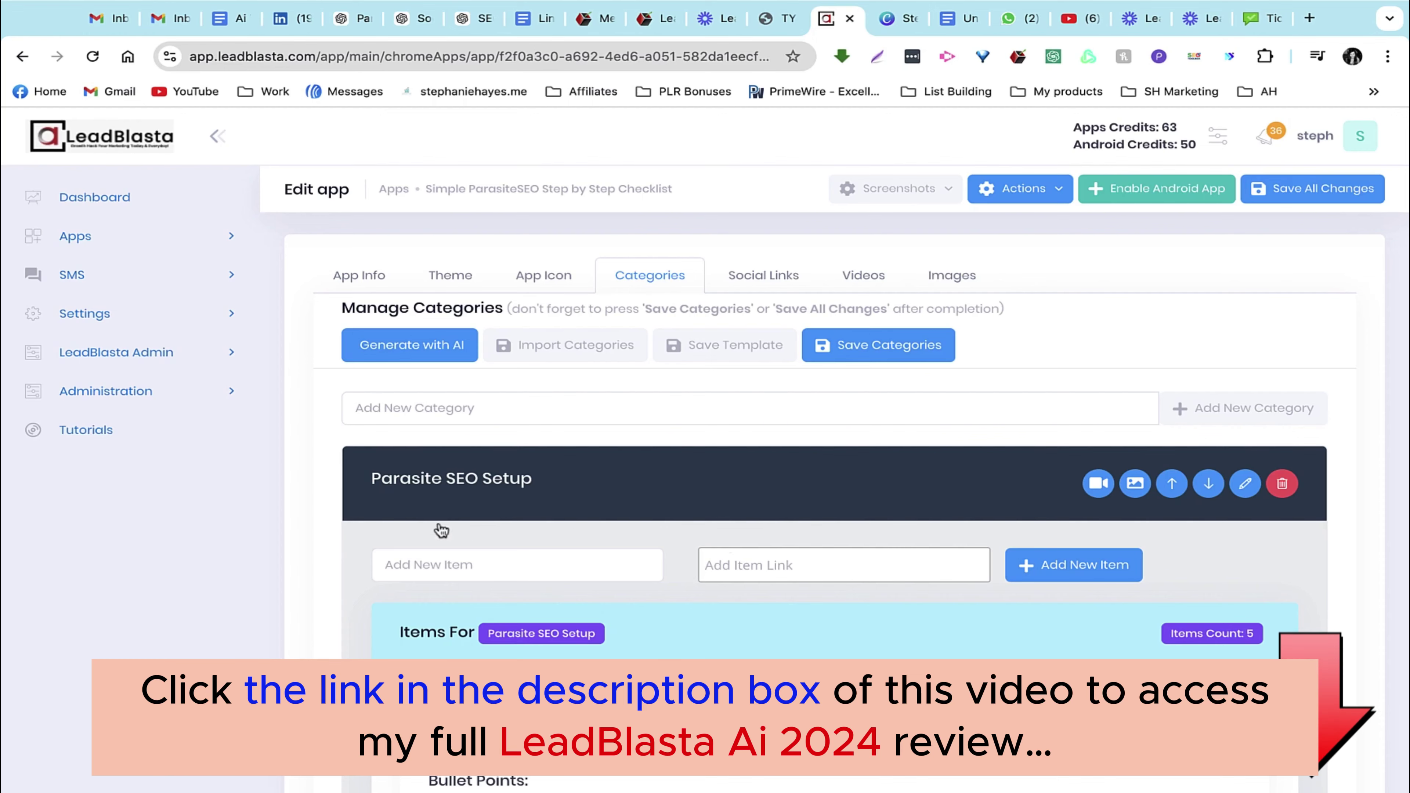
- Review the AI-generated checklist categories with their items and bullet points
scroll(691, 510, down, 3)
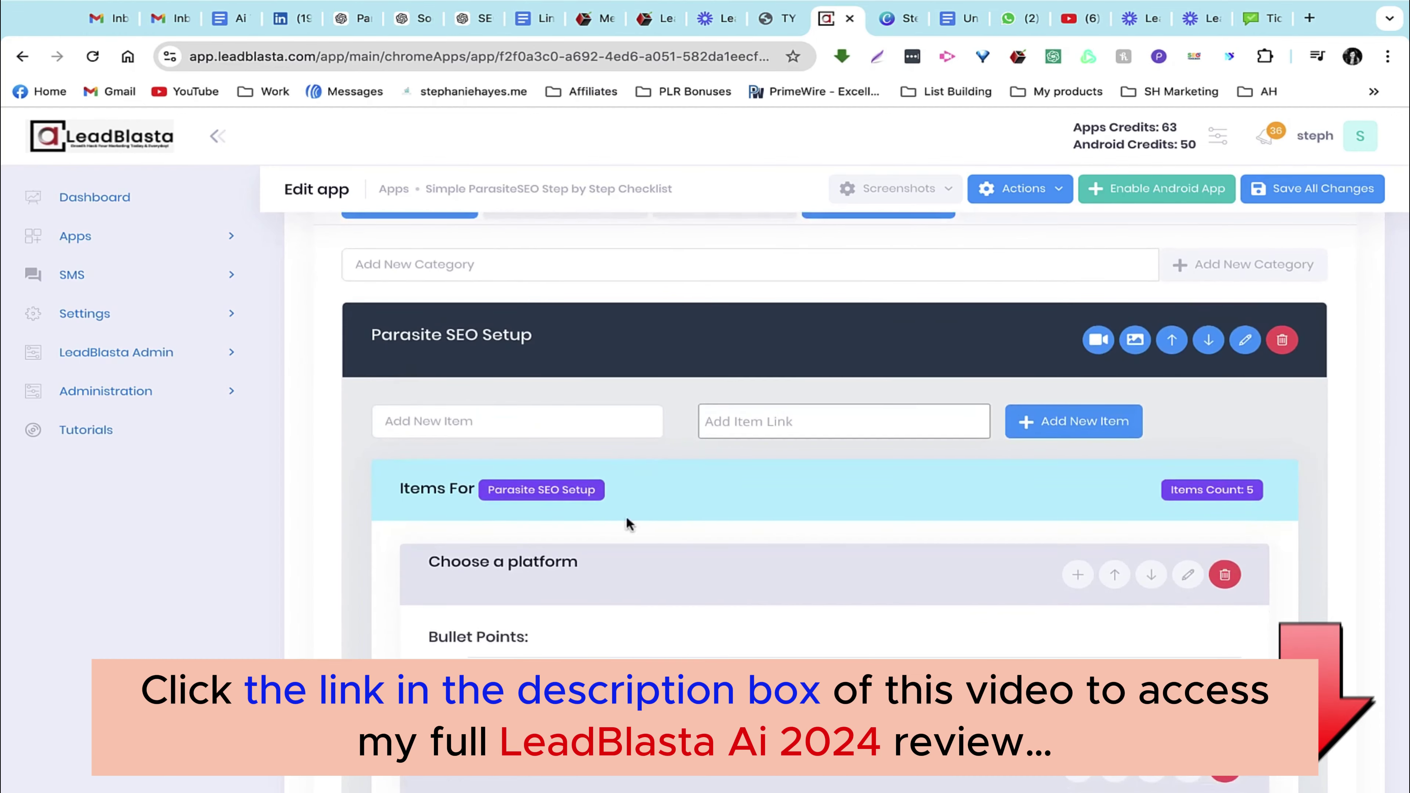
scroll(610, 591, down, 15)
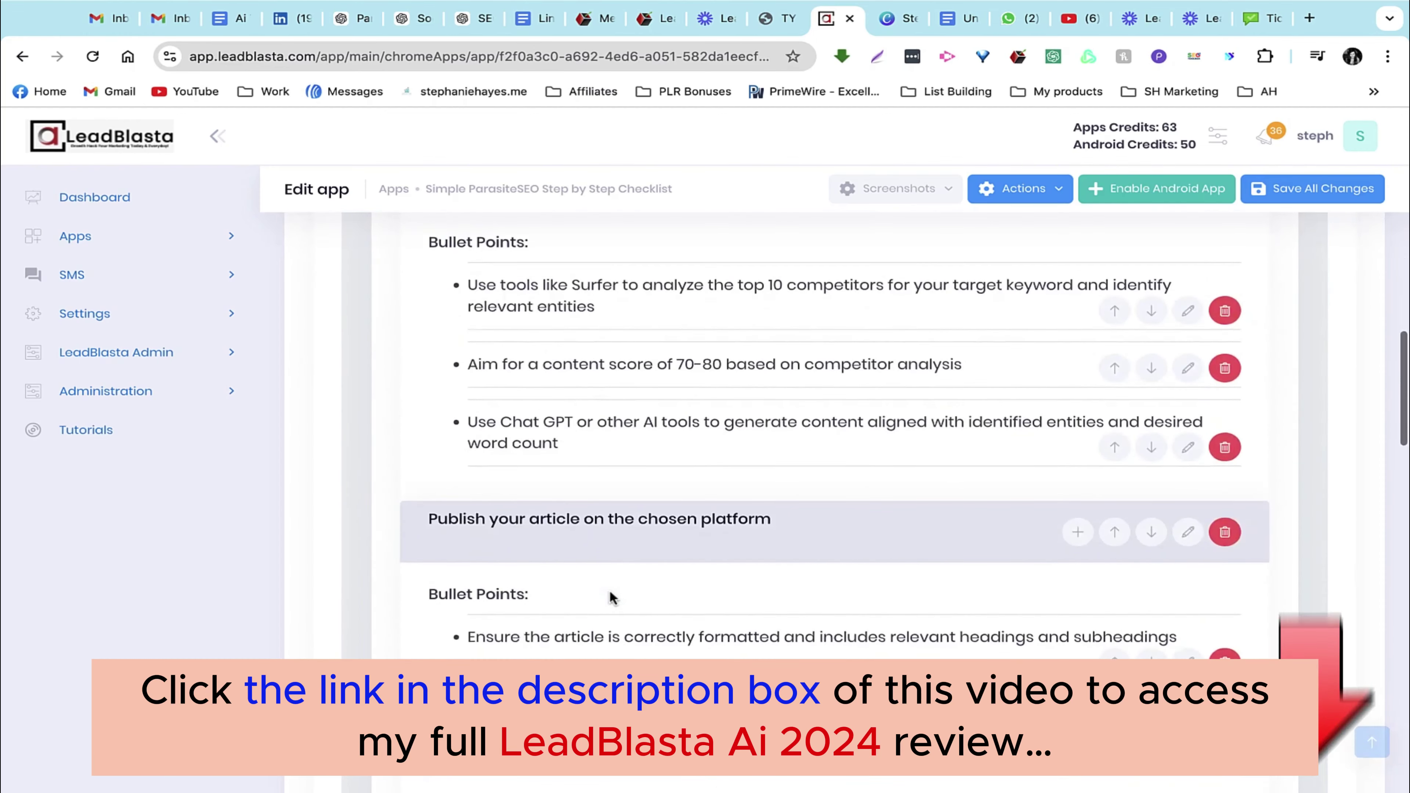
scroll(610, 596, down, 10)
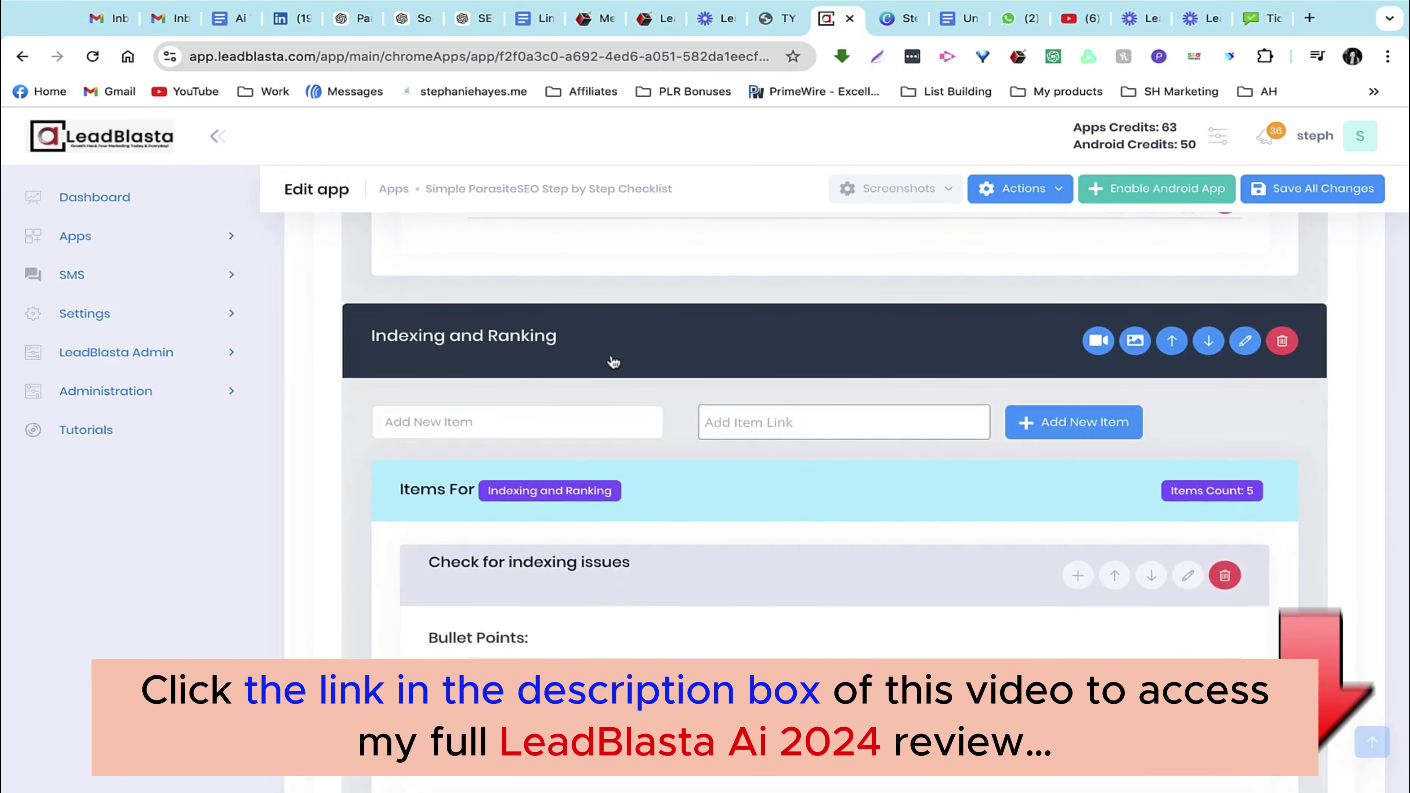
scroll(637, 591, down, 20)
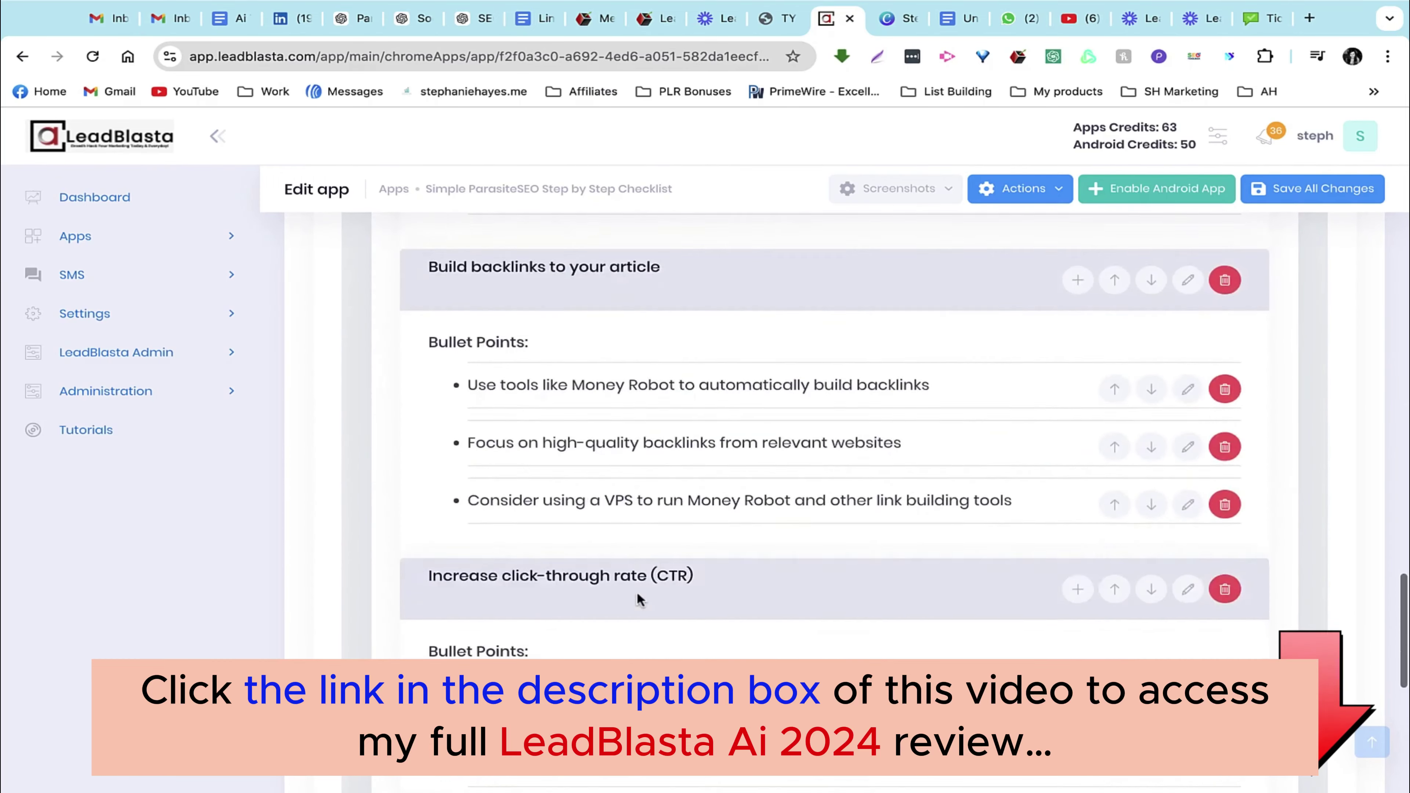
scroll(636, 592, up, 5)
scroll(637, 592, up, 20)
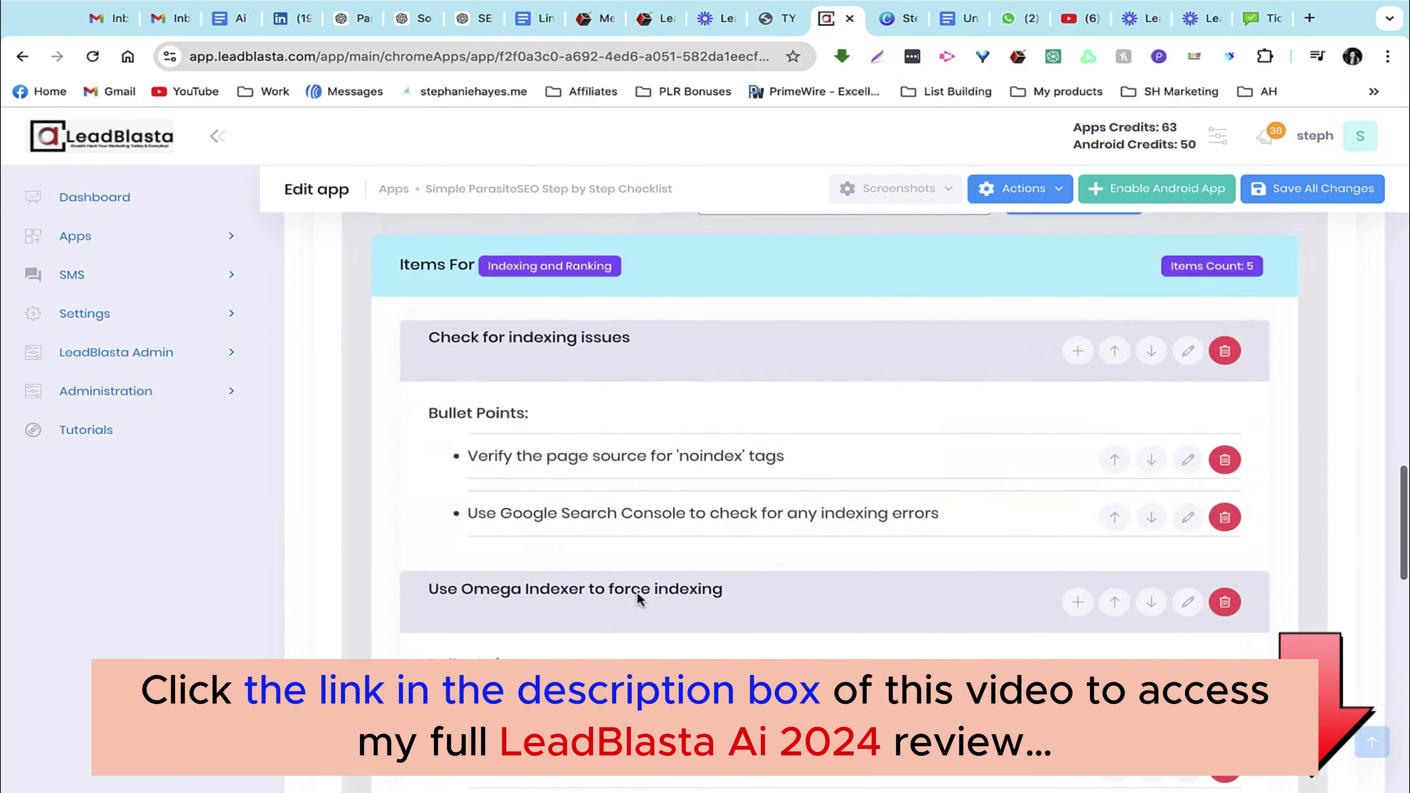
- Look over the Parasite SEO Setup category, its items and the editing options offered for the category
scroll(639, 599, up, 7)
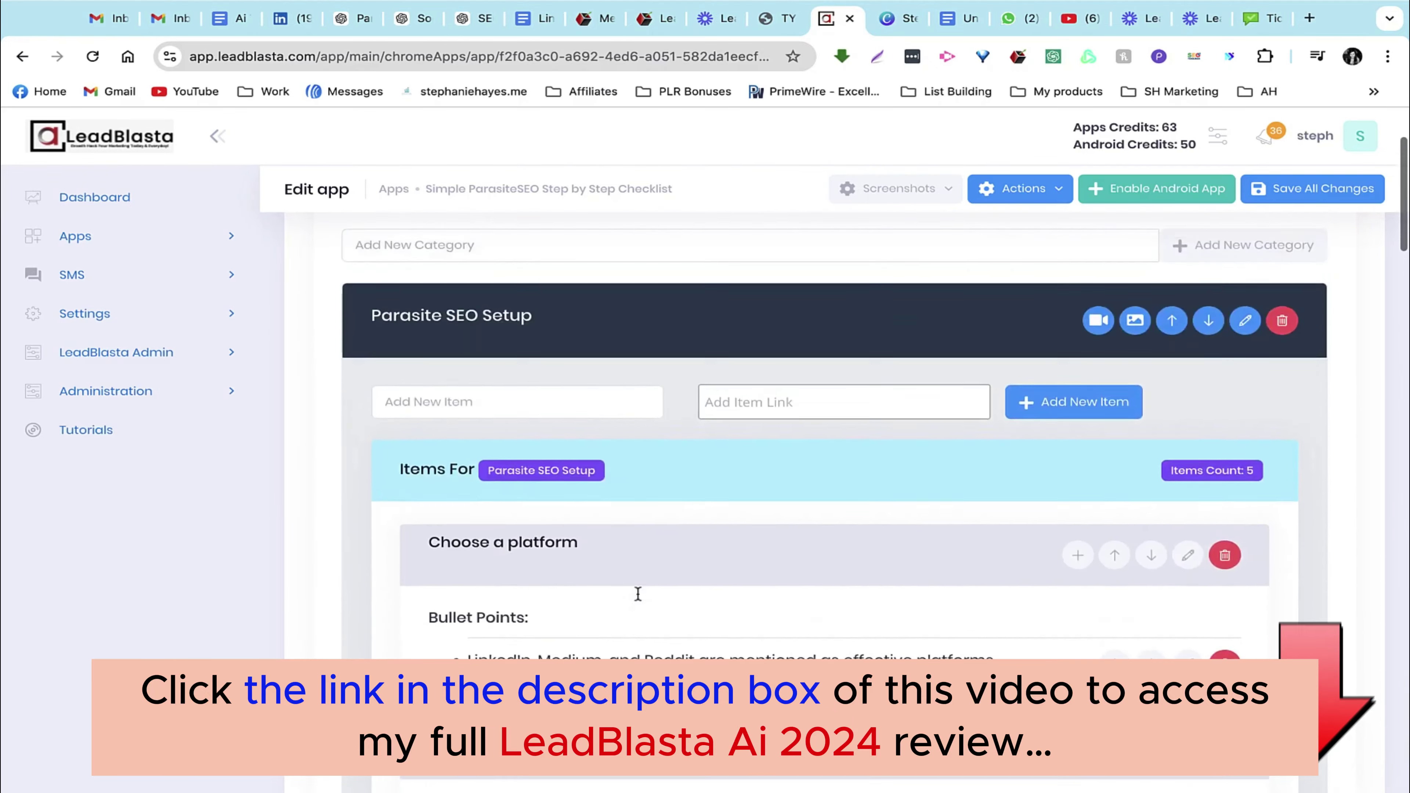
scroll(638, 599, down, 3)
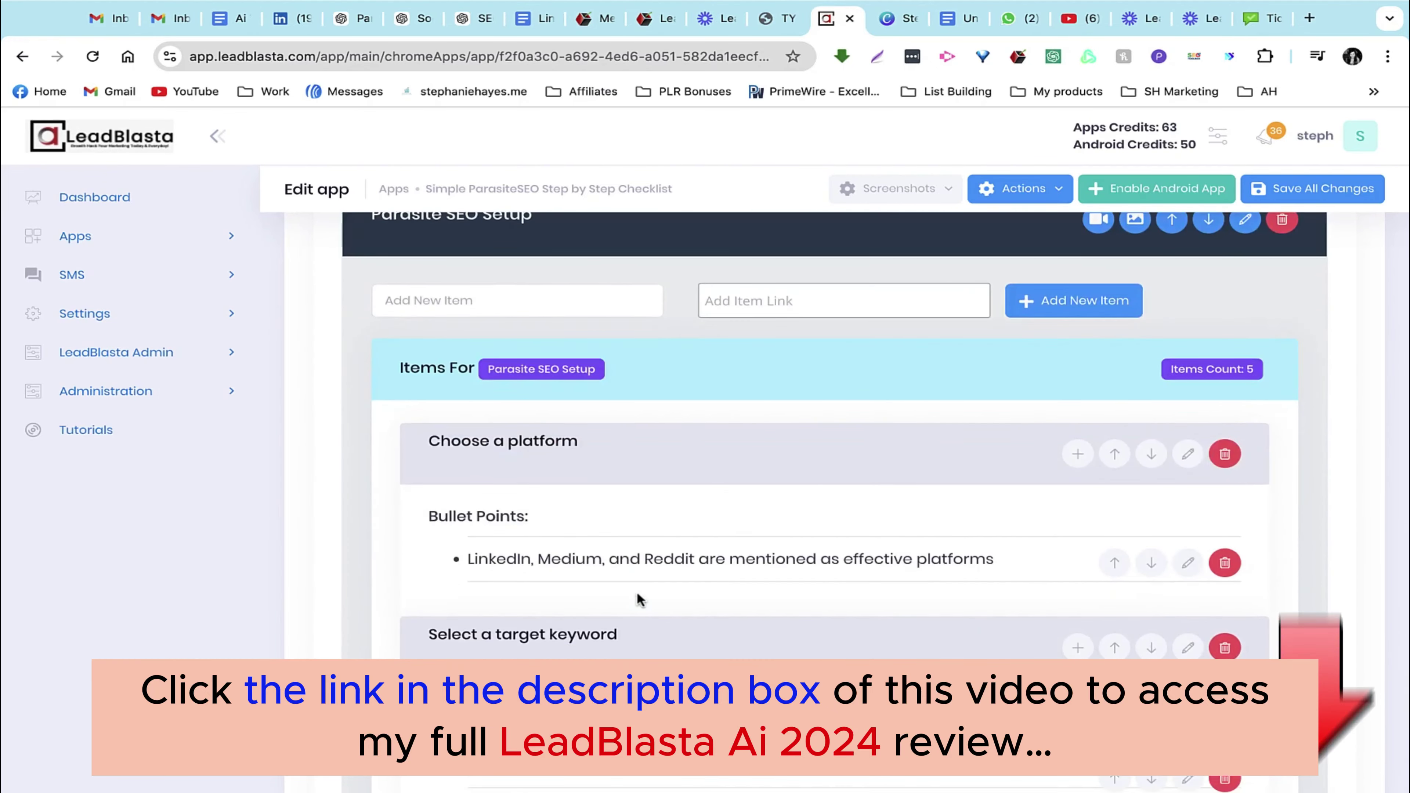
scroll(637, 592, up, 1)
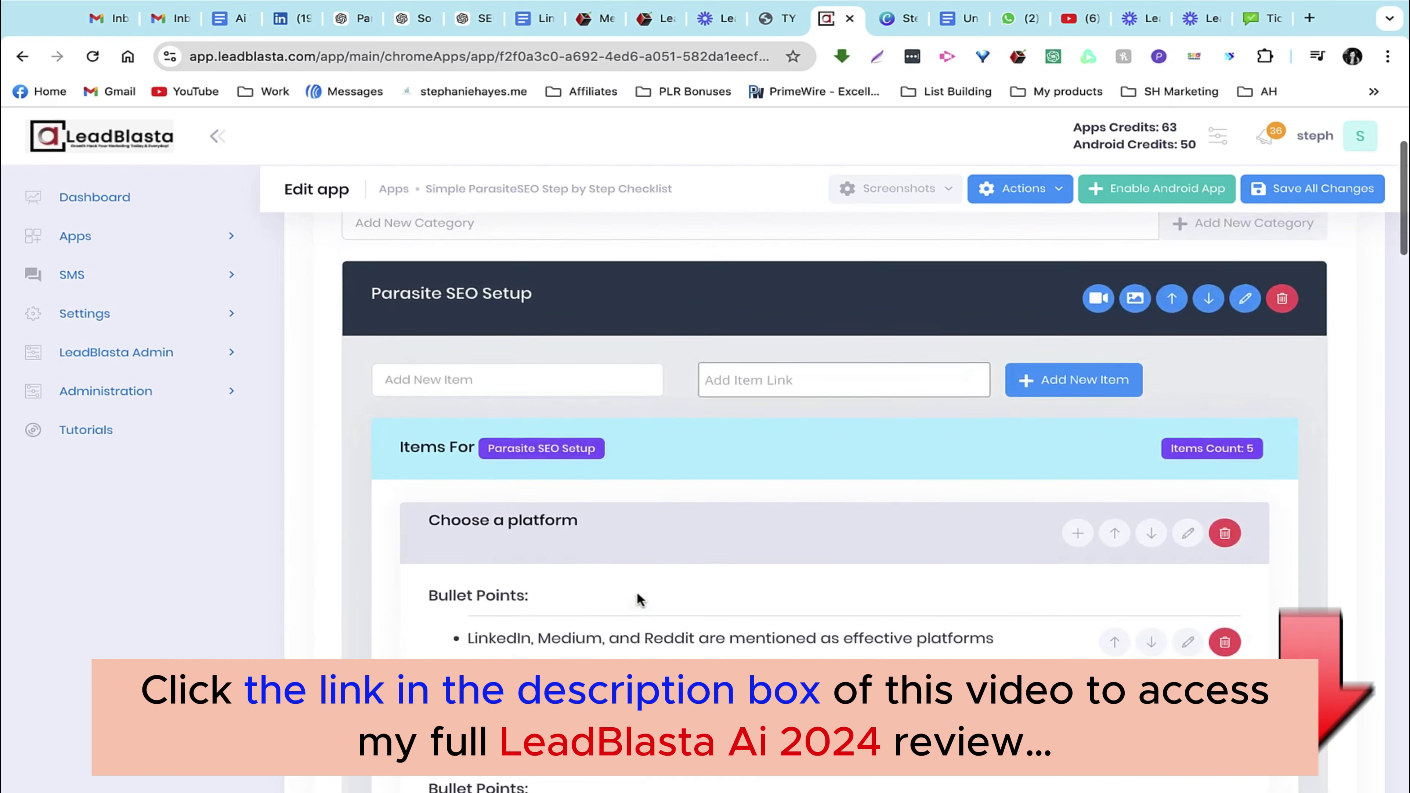
scroll(637, 592, up, 2)
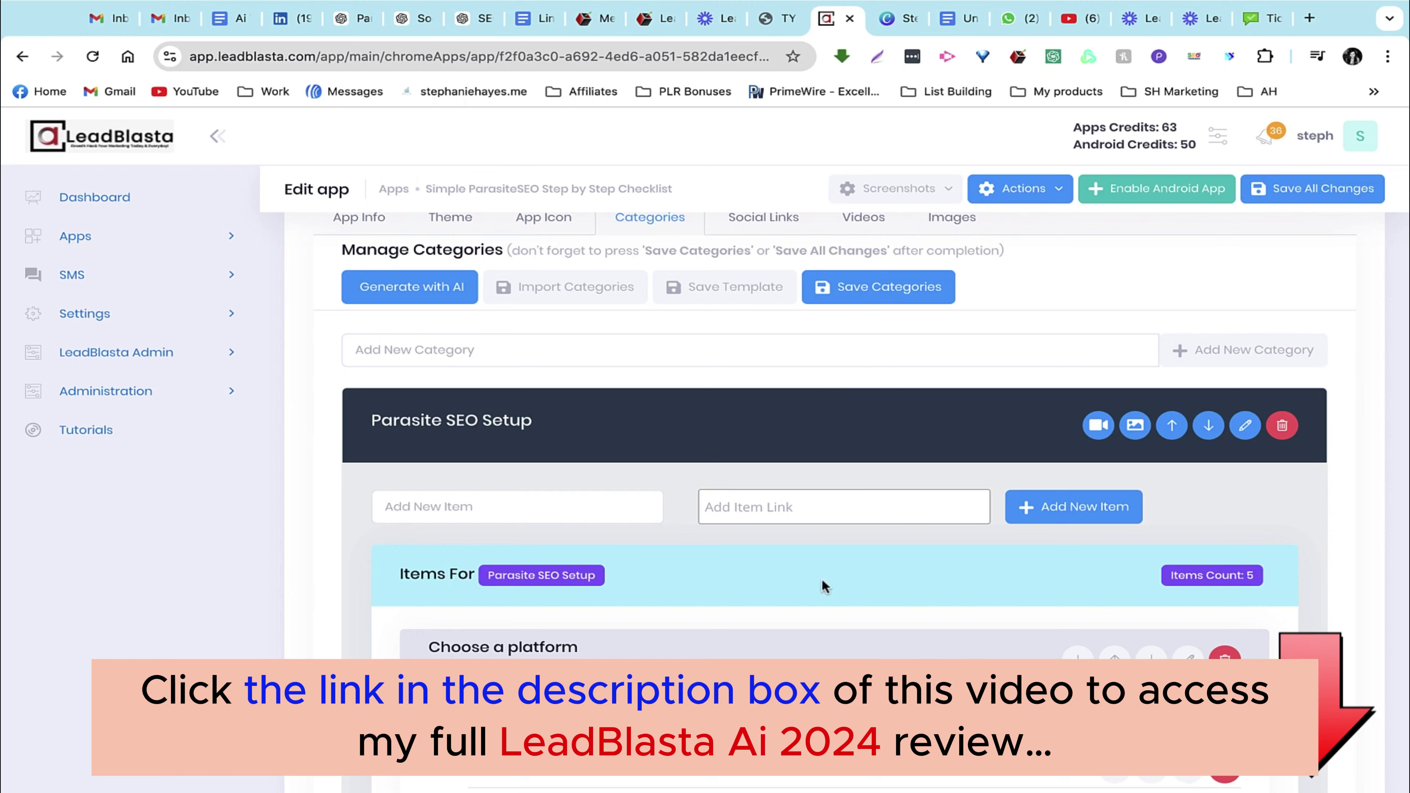
scroll(822, 579, down, 2)
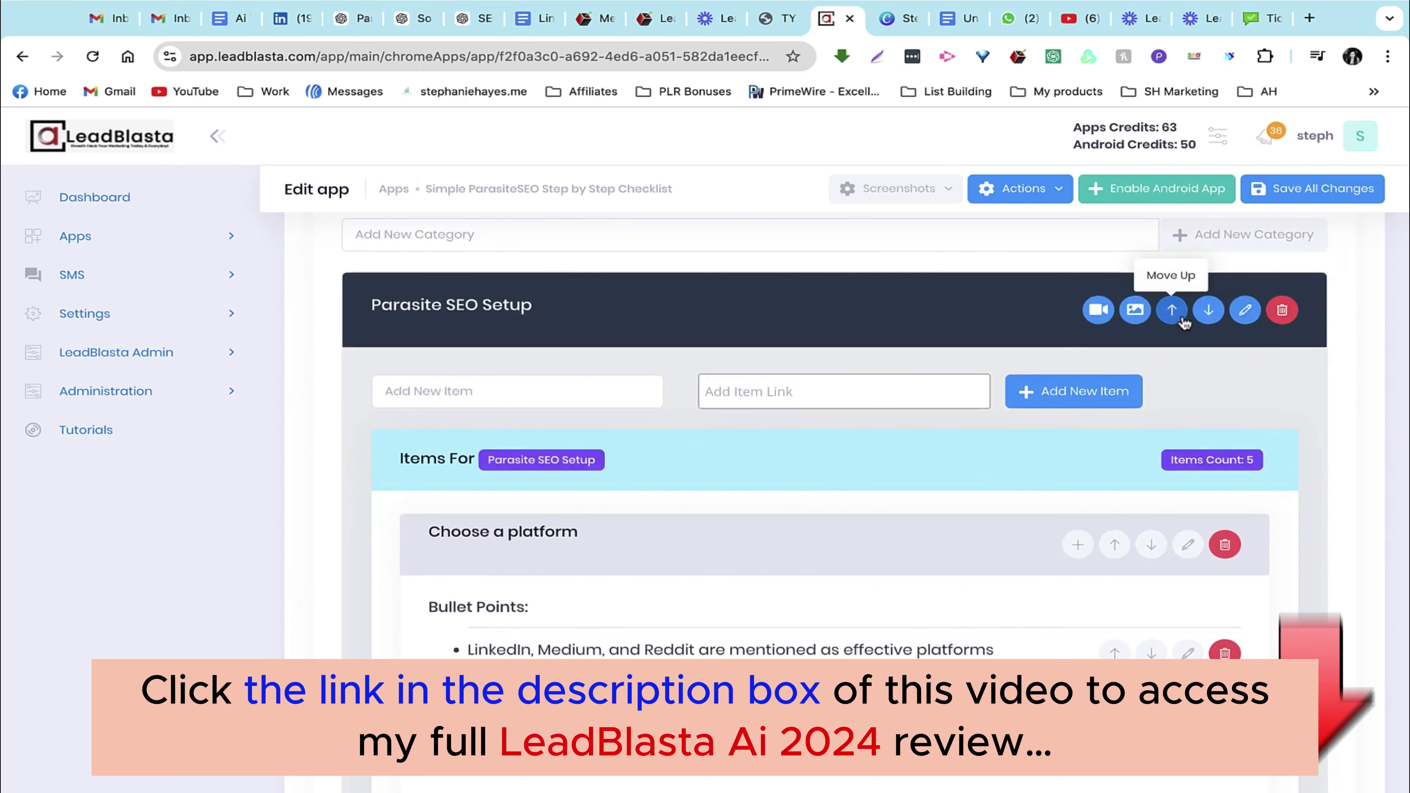
scroll(989, 541, down, 3)
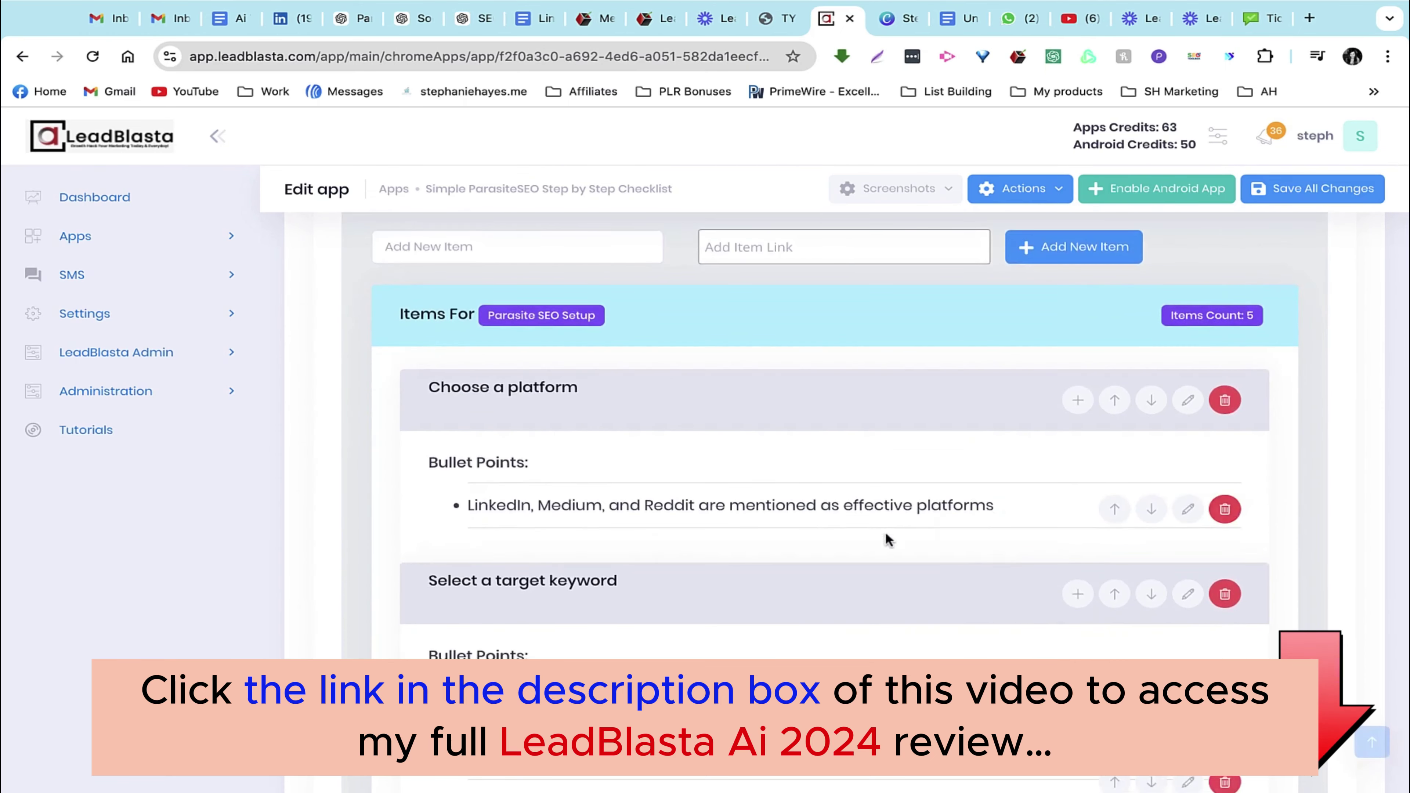
scroll(833, 587, up, 2)
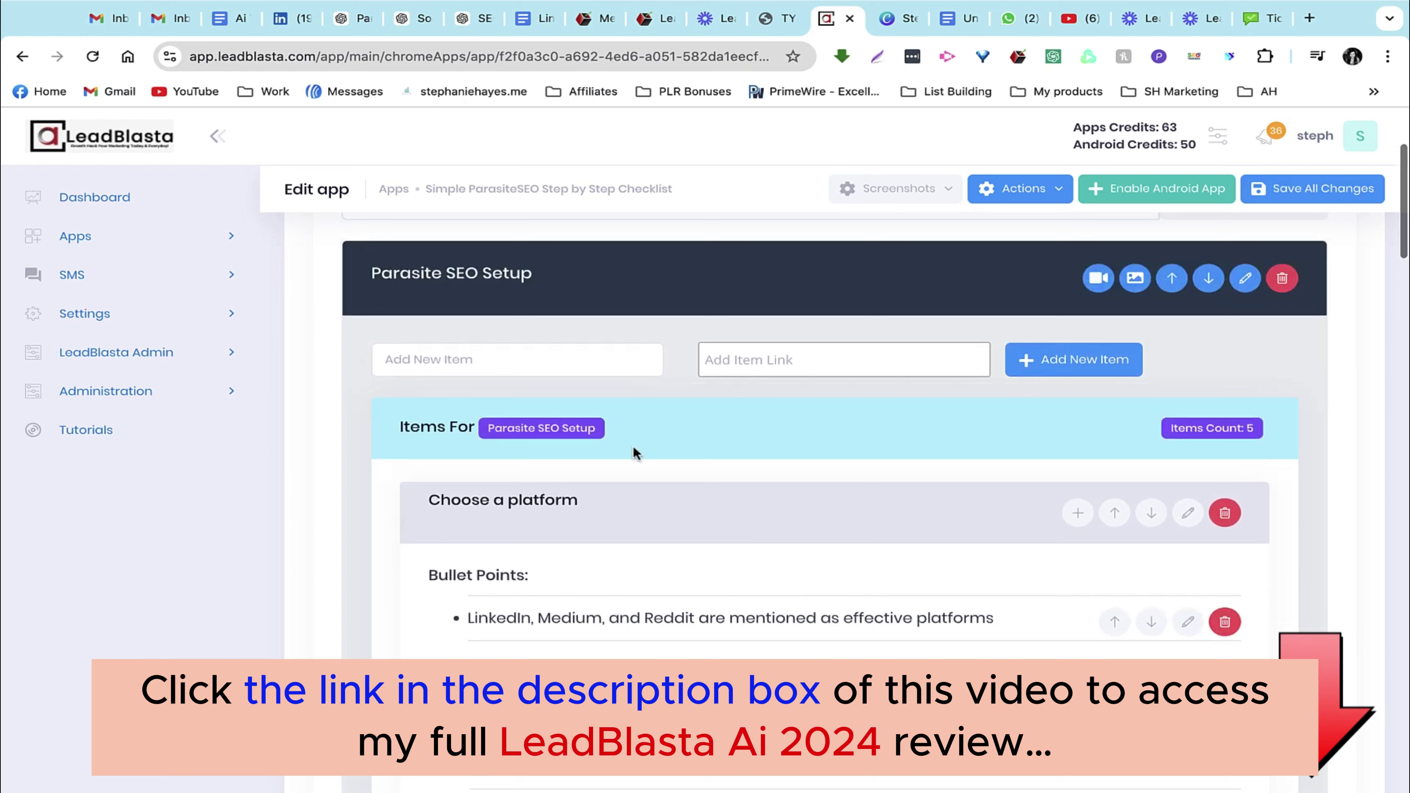
- Examine the video options for the Parasite SEO Setup category, including the start and end time settings, and leave without adding a video
click(1099, 279)
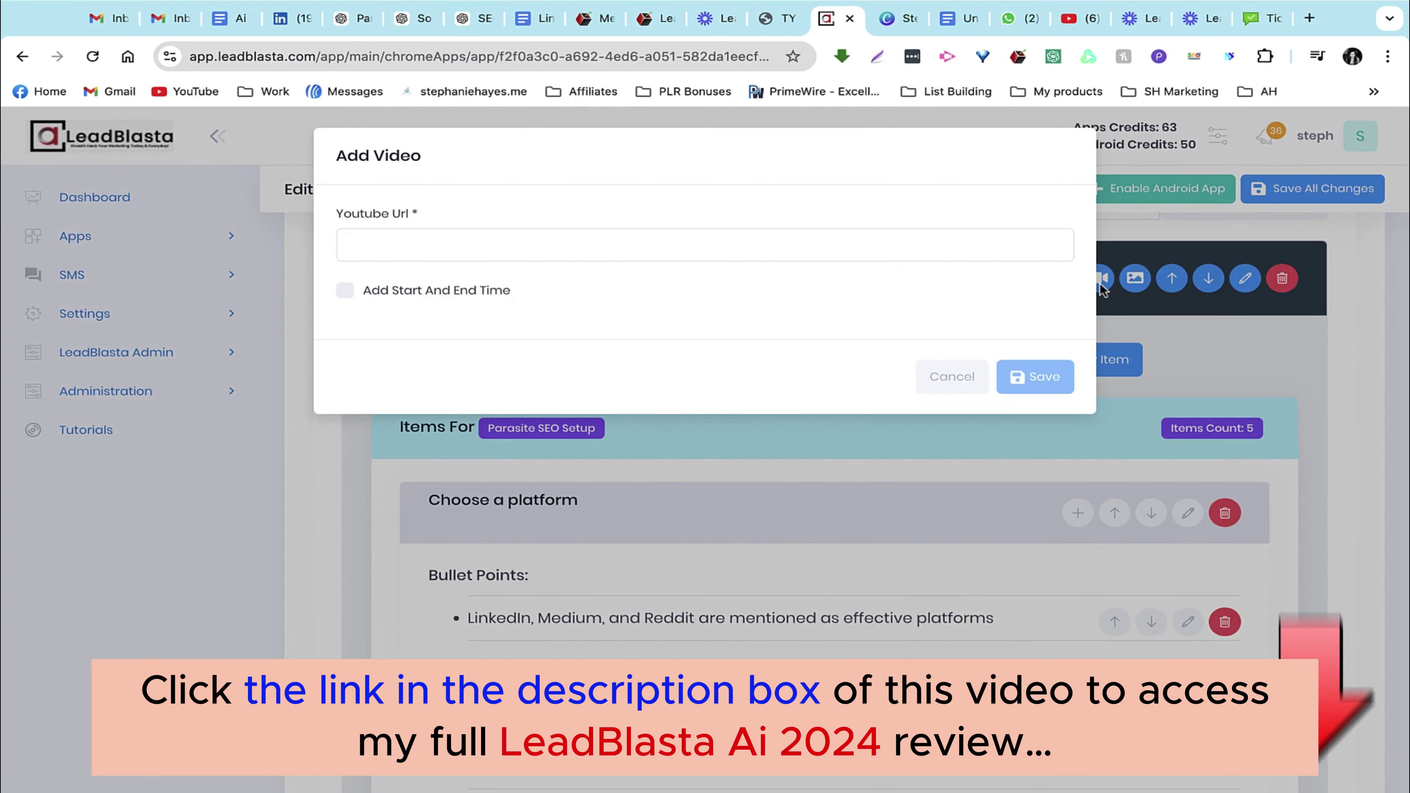
click(346, 292)
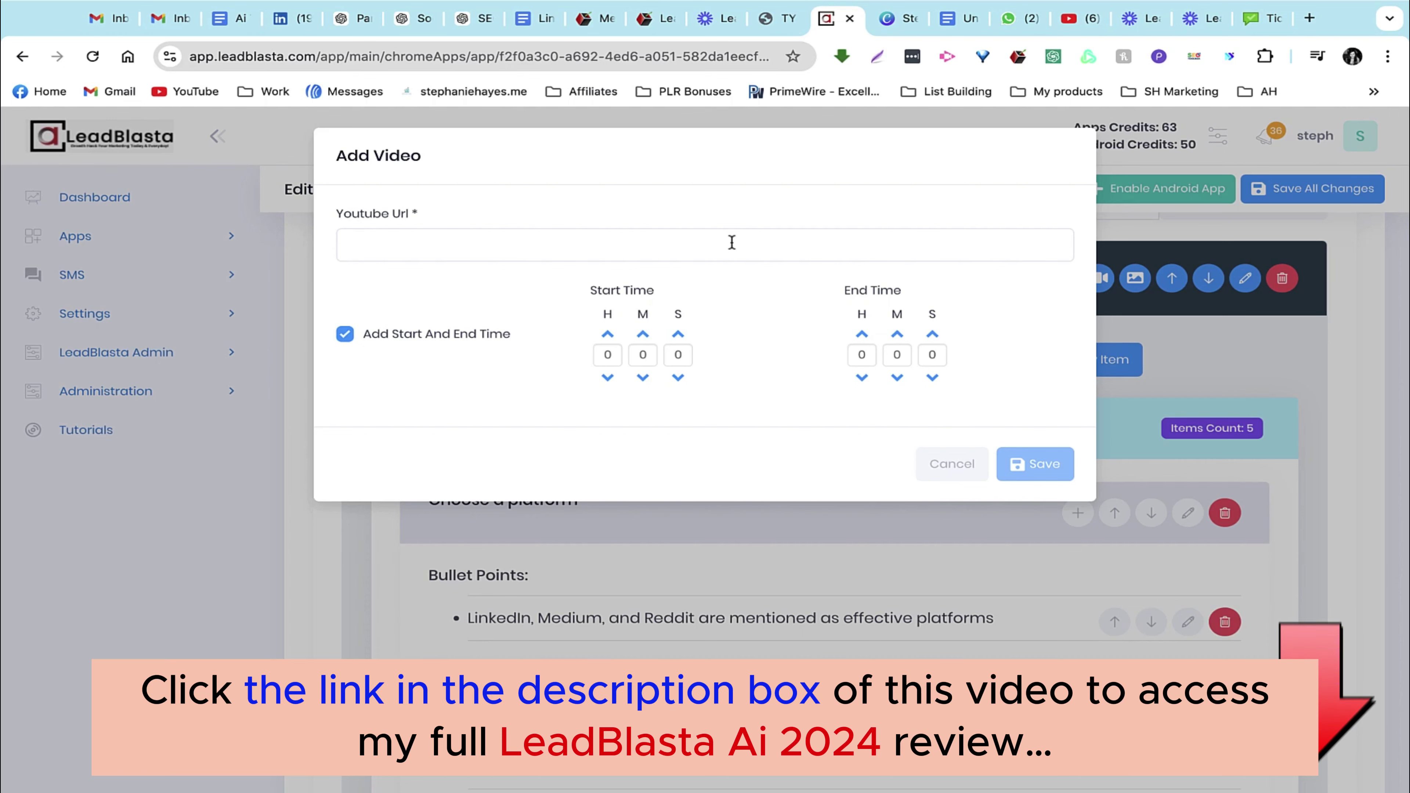
click(944, 463)
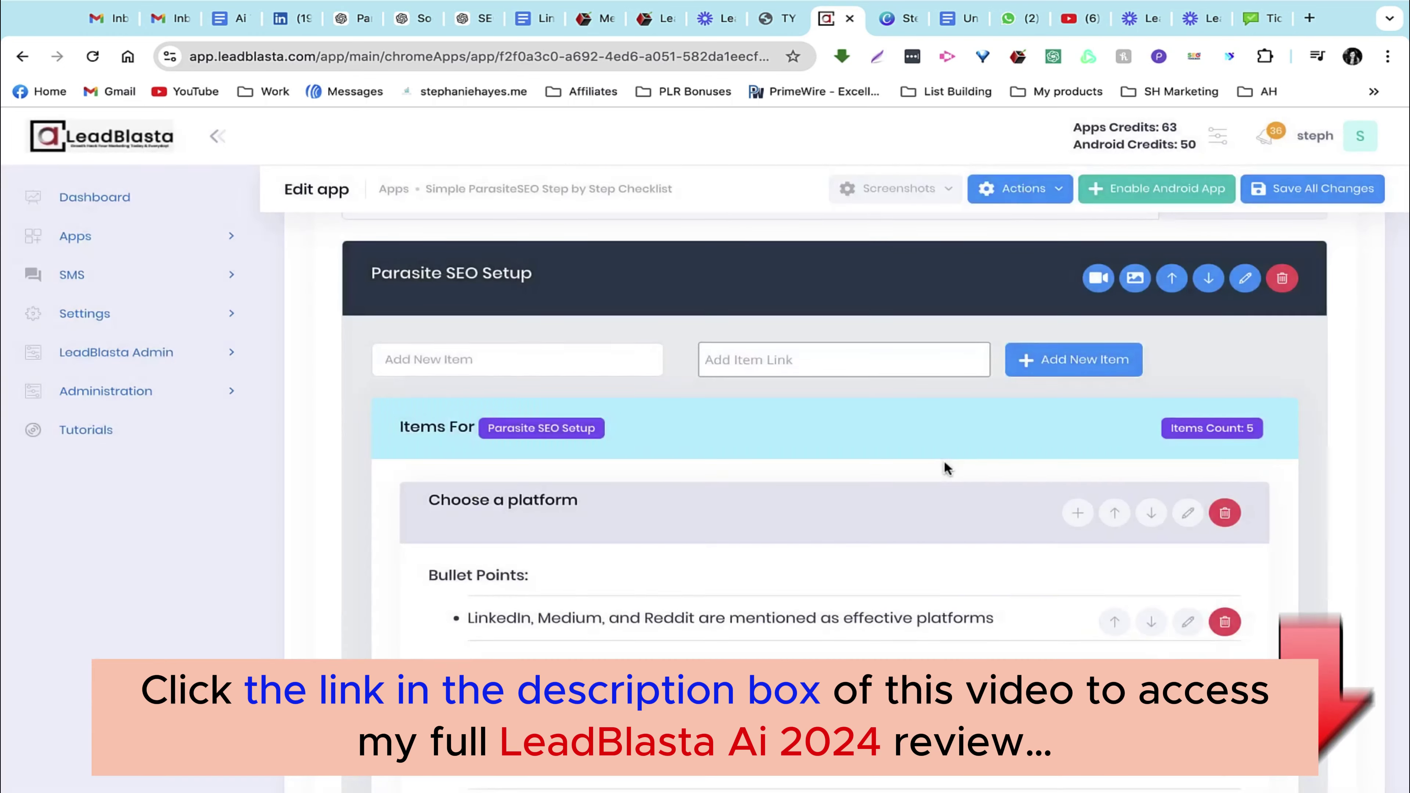
- Under "Optimize your article for on-page SEO", enter the new bullet point text "Click here to write your ParasiteSEO articles in under 60 seconds with this FREE Custom GPT!"
scroll(821, 587, down, 5)
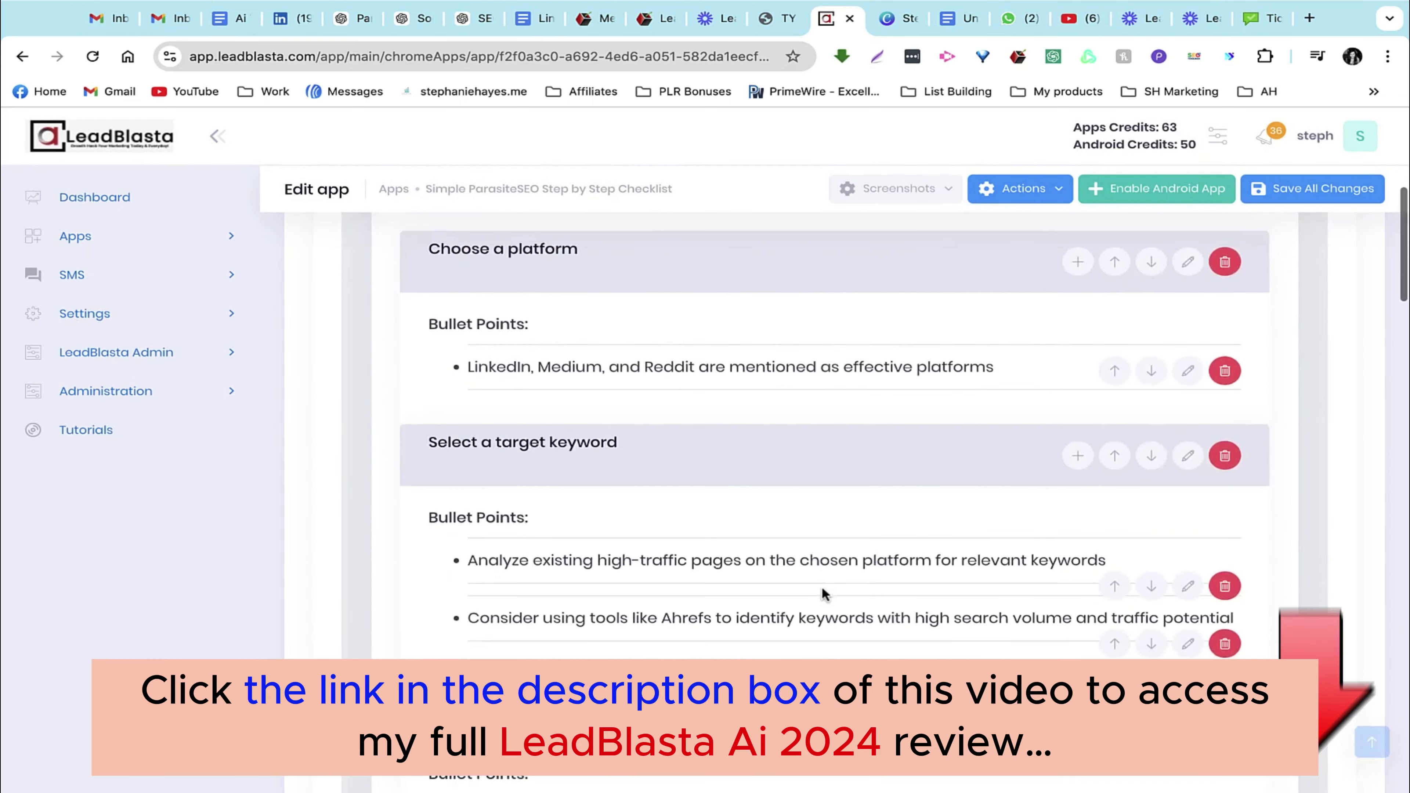
scroll(824, 593, down, 4)
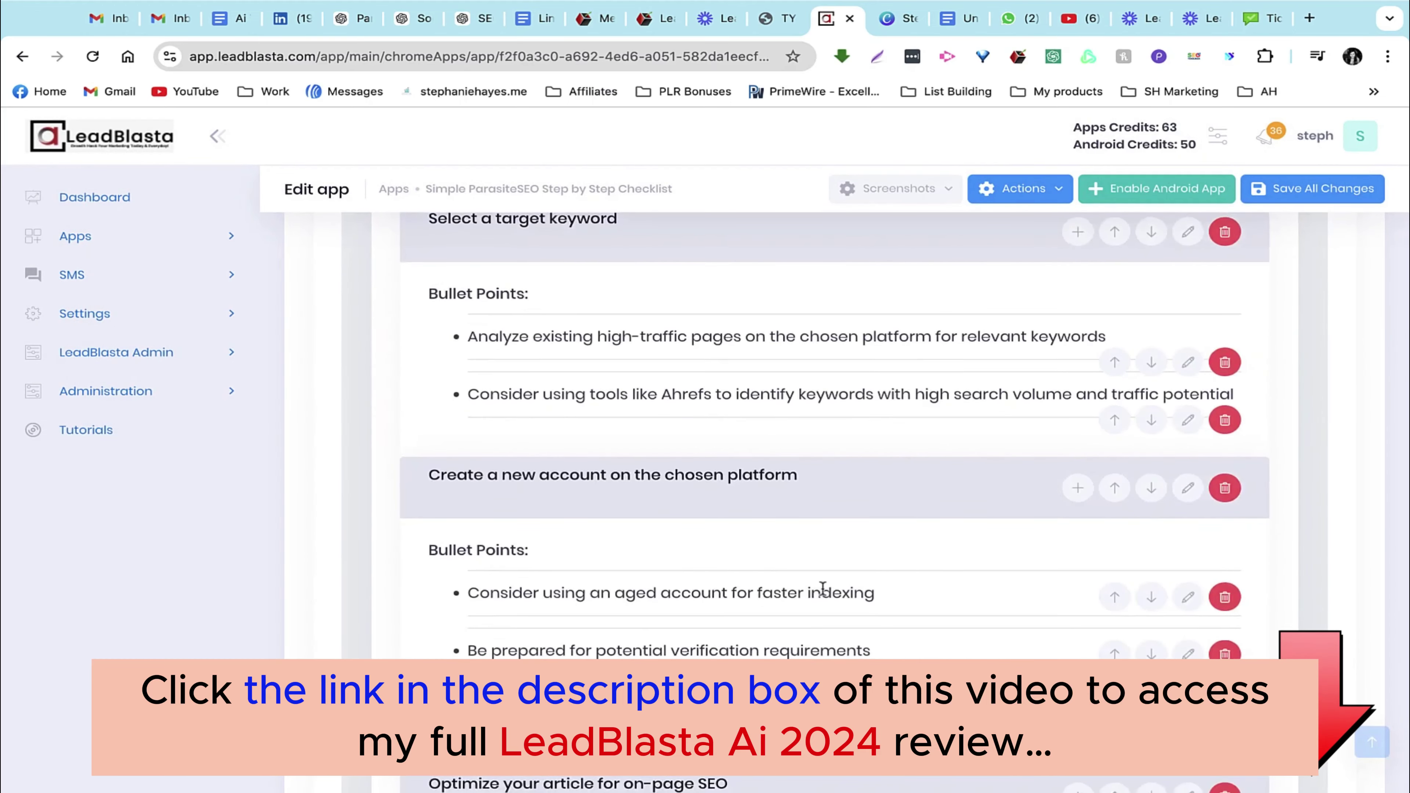
scroll(603, 440, up, 1)
scroll(603, 440, down, 9)
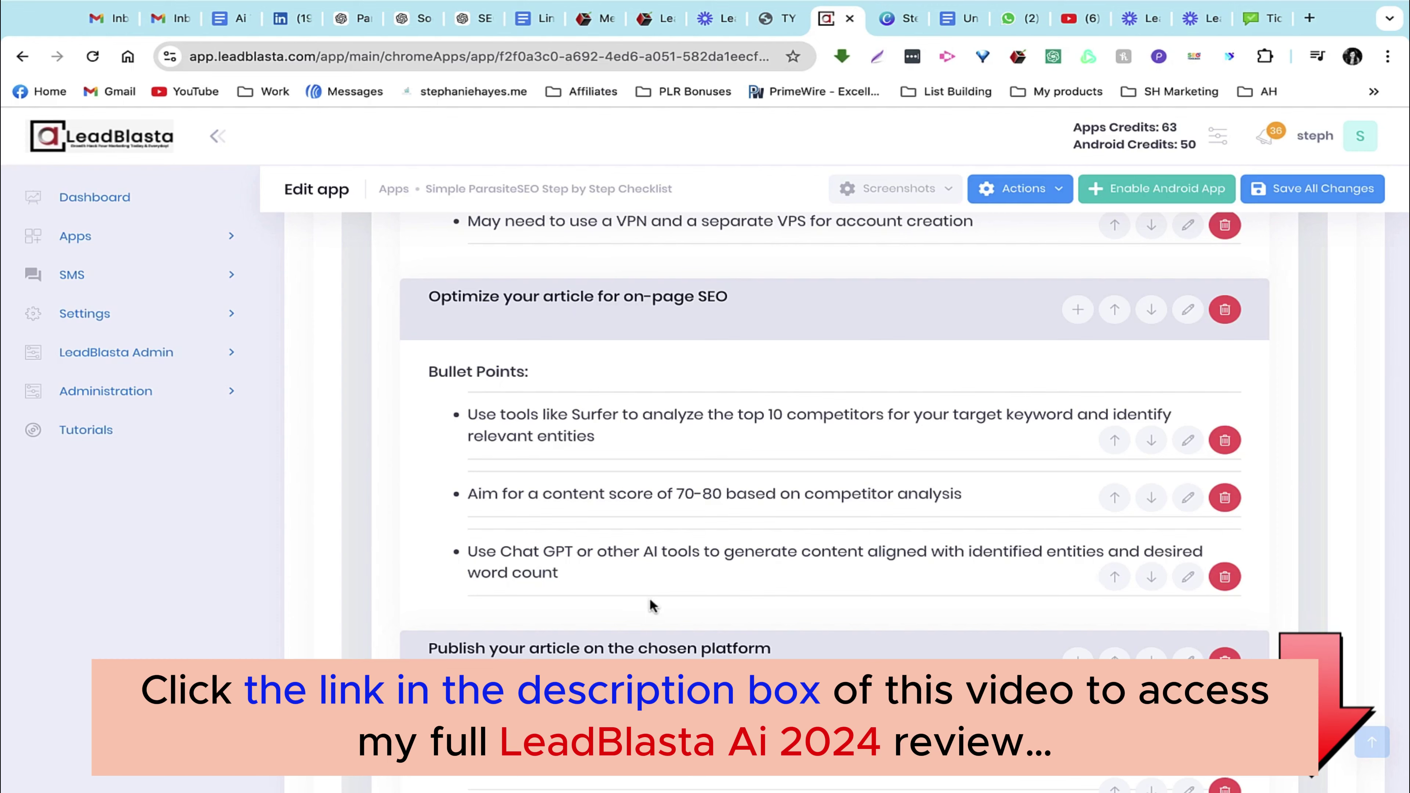
click(1077, 309)
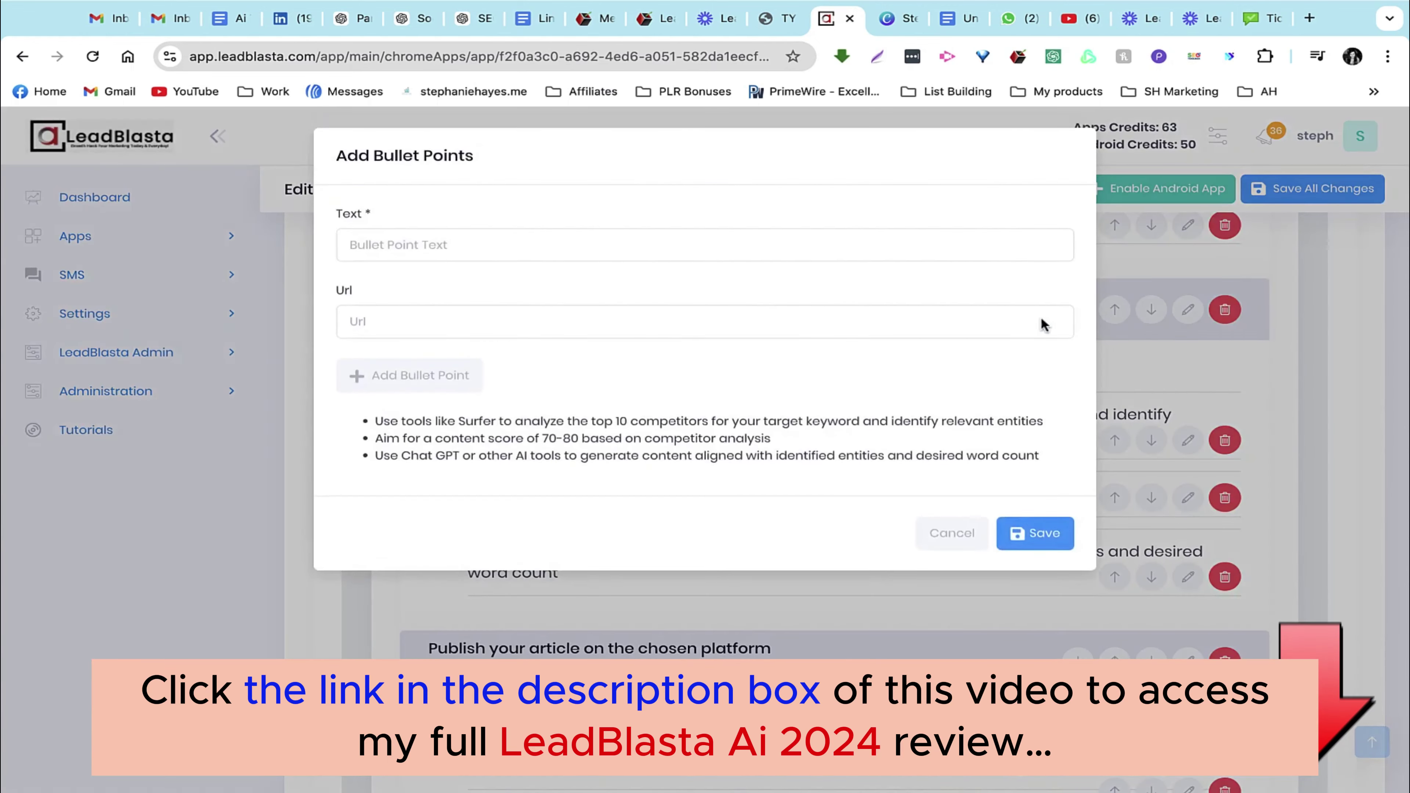
click(590, 244)
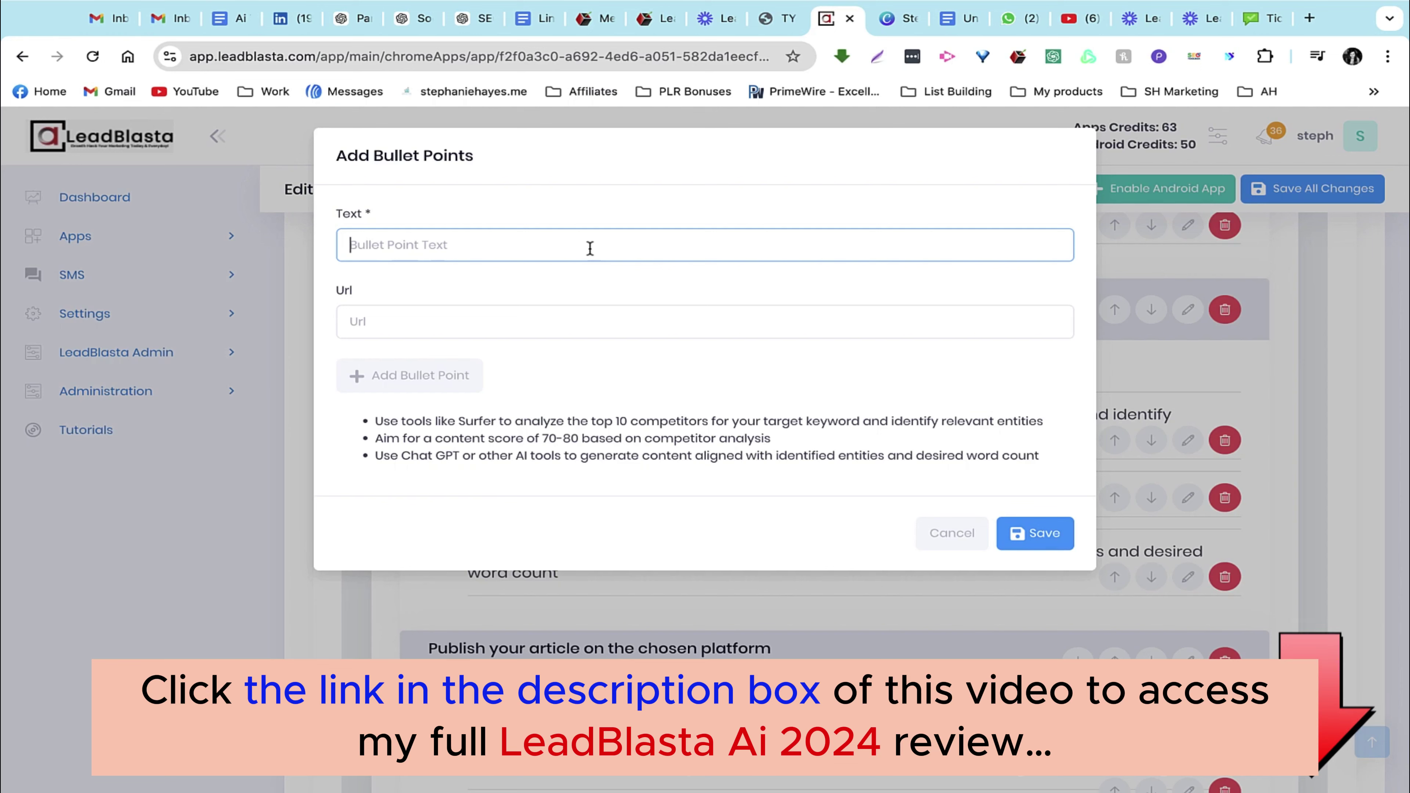
text(Click)
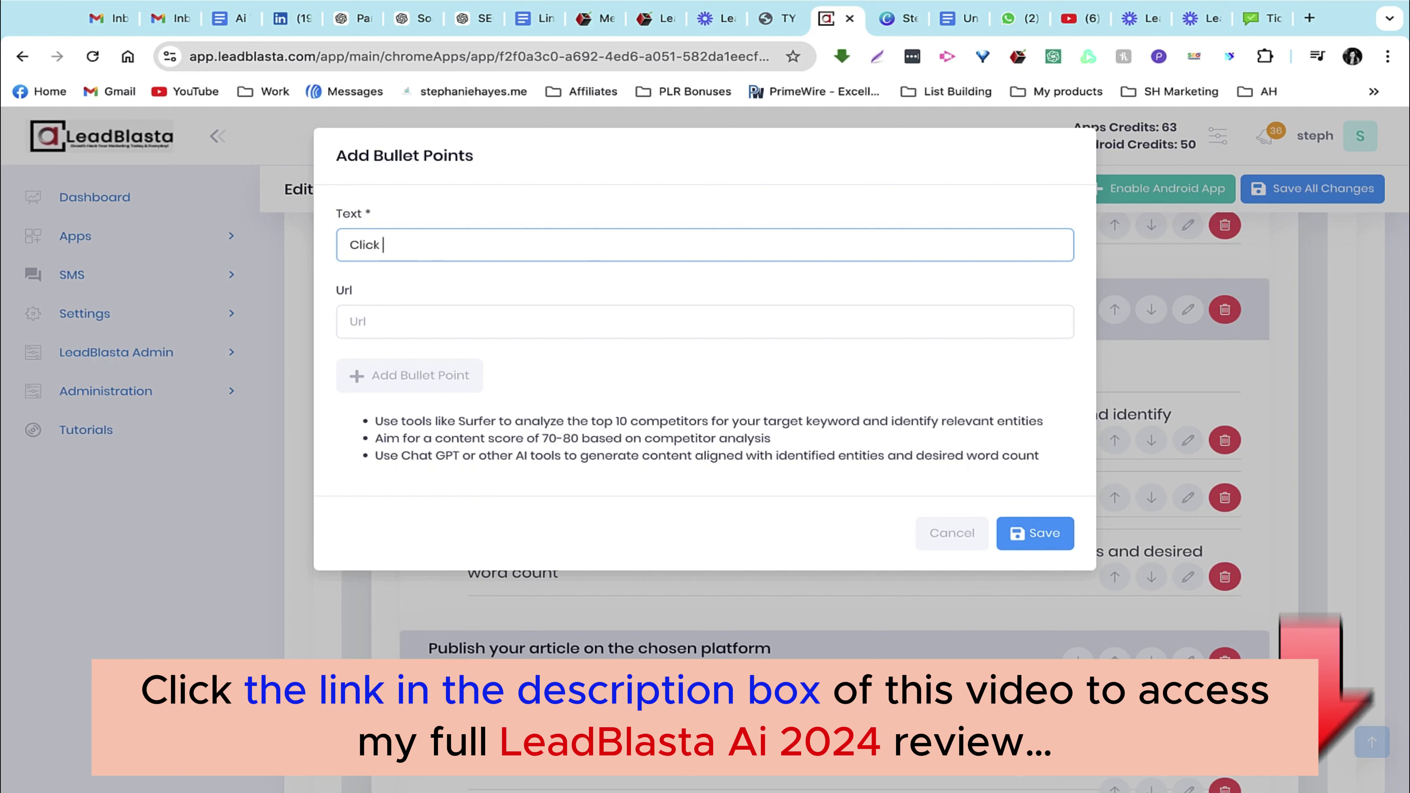
text( here to wroi)
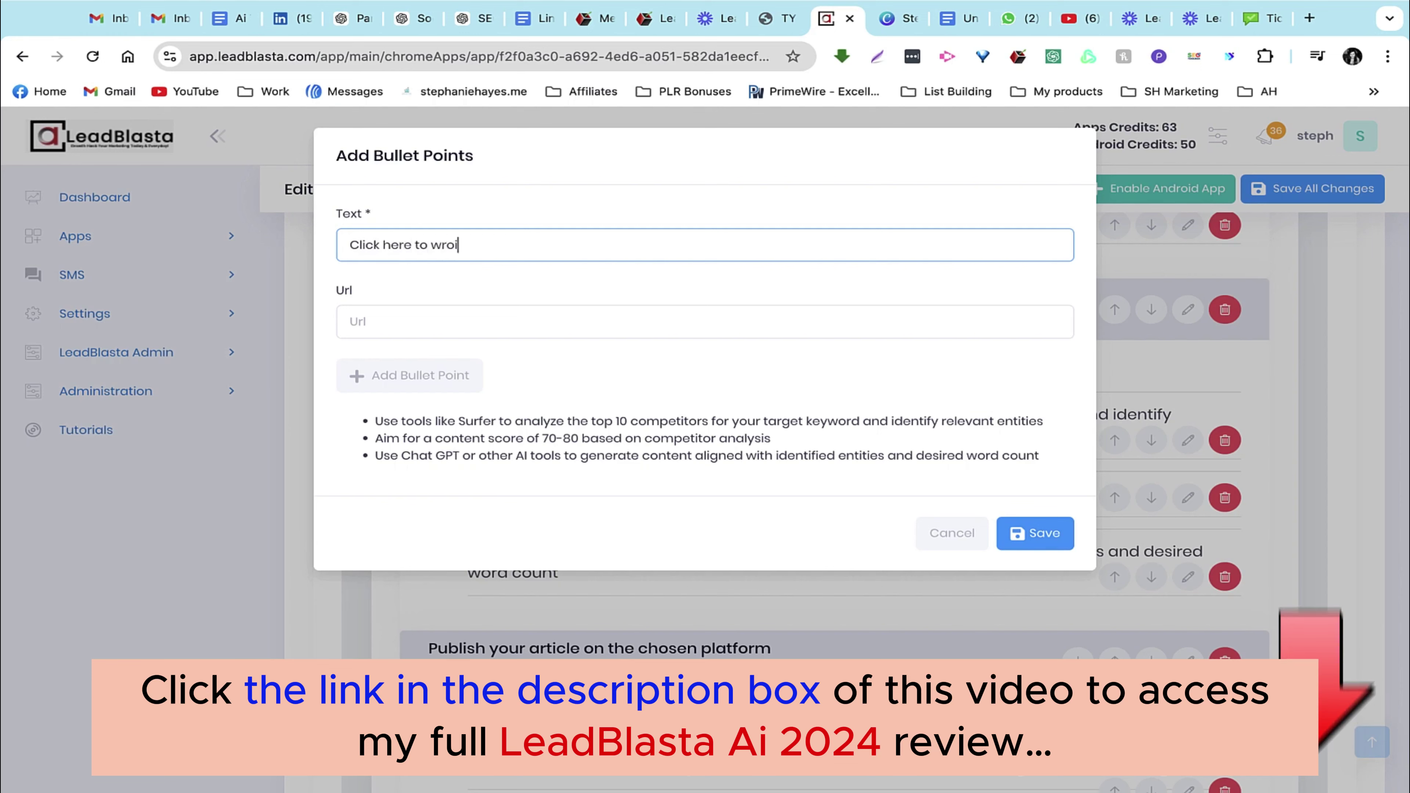
text(t your)
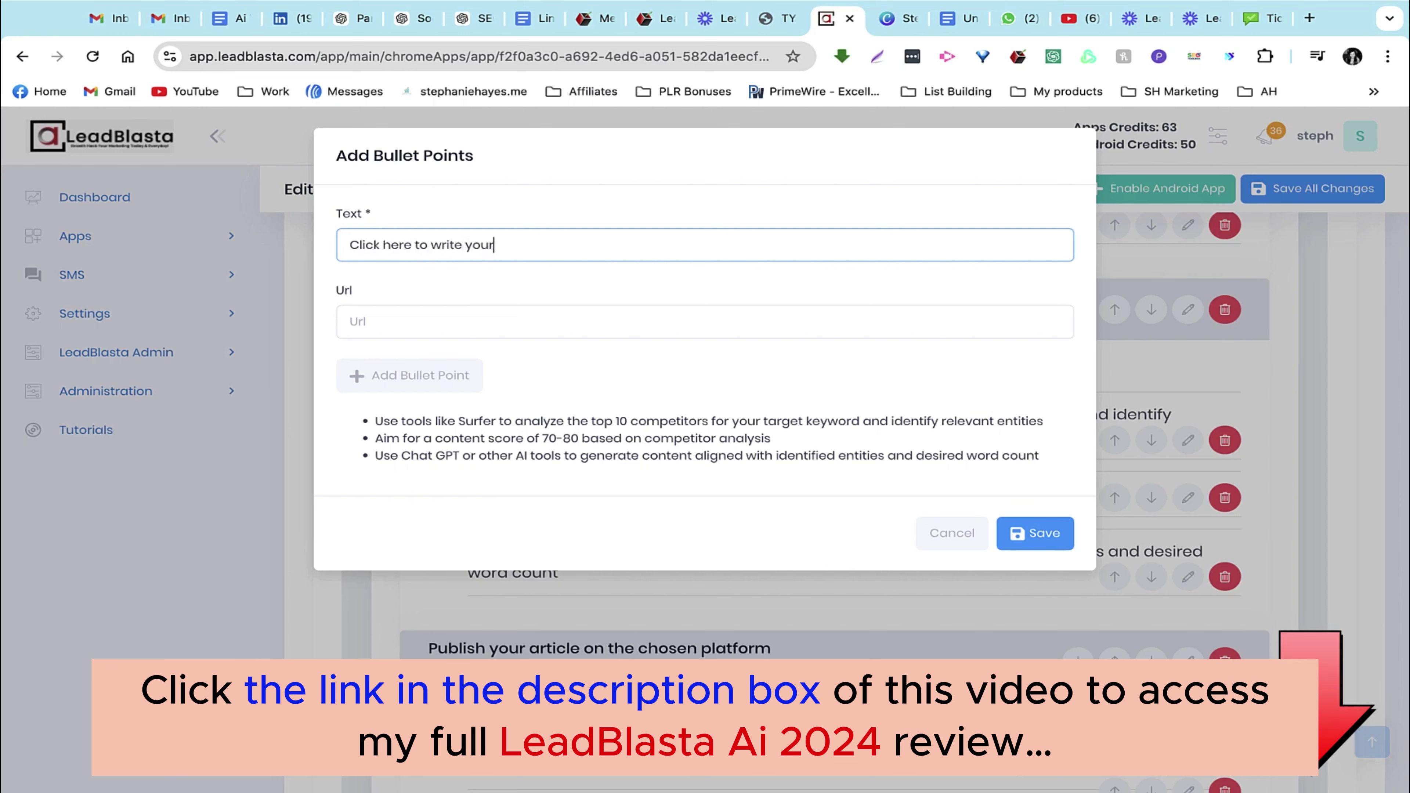
text( ParasiteSE)
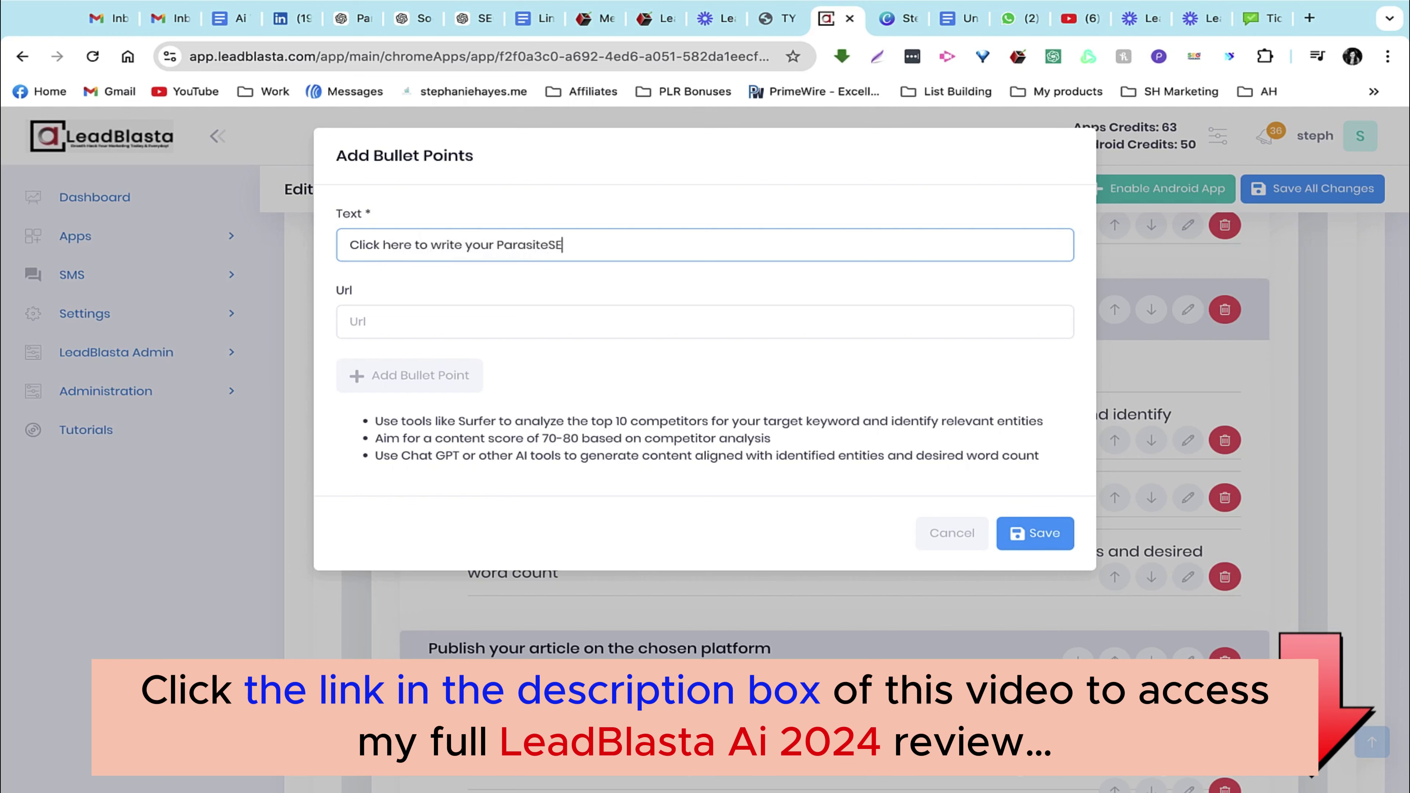
text(O arti)
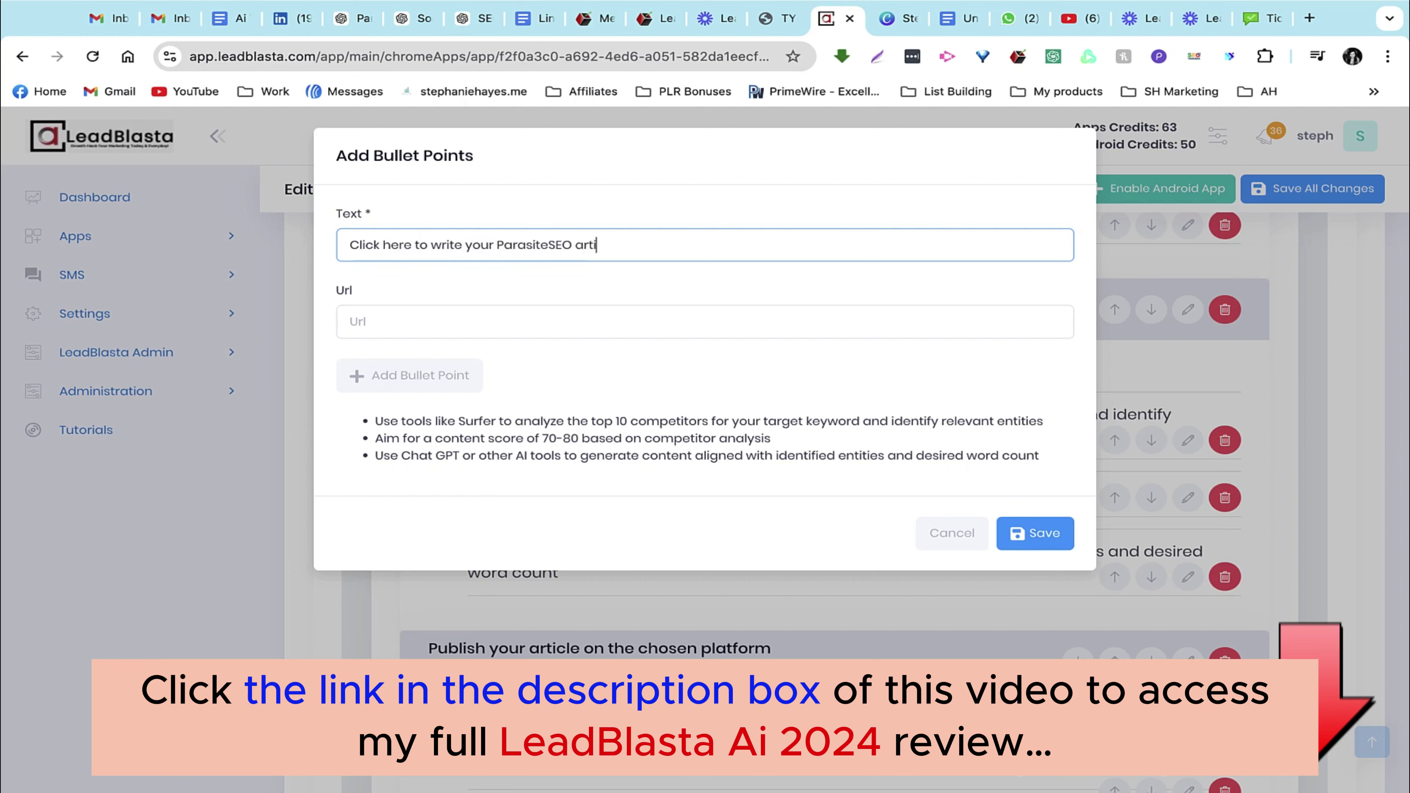
text(cles in under )
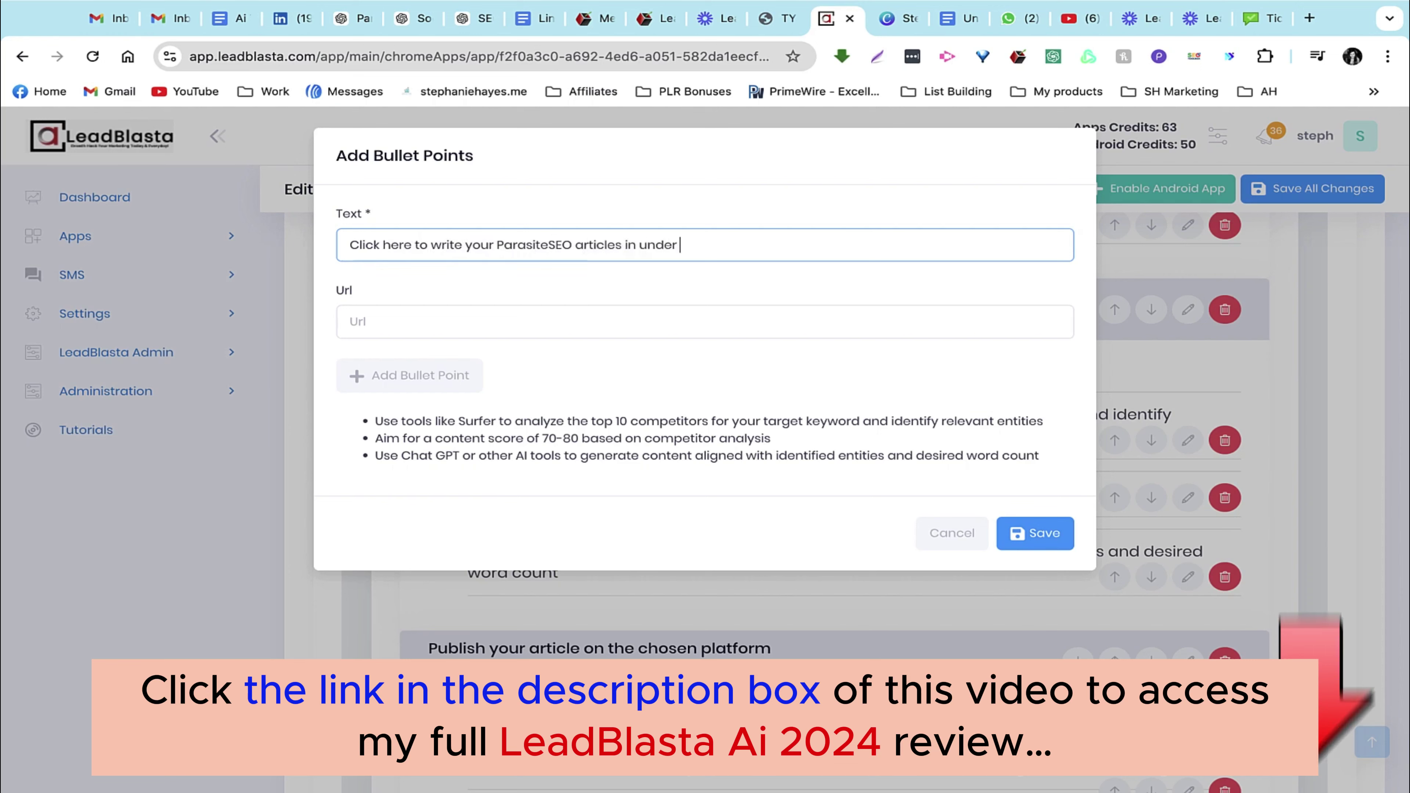
text(60 seconds wit)
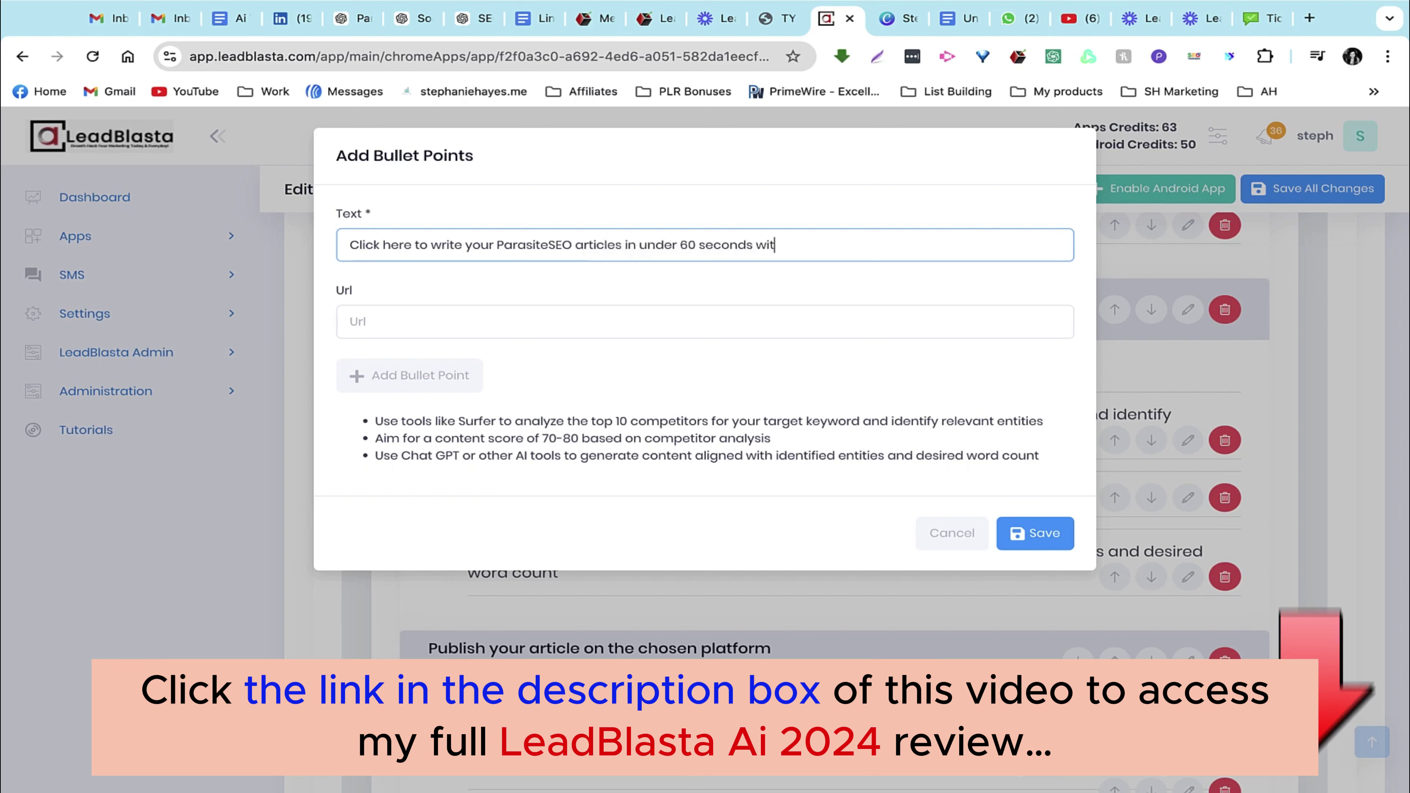
text(h this FREE)
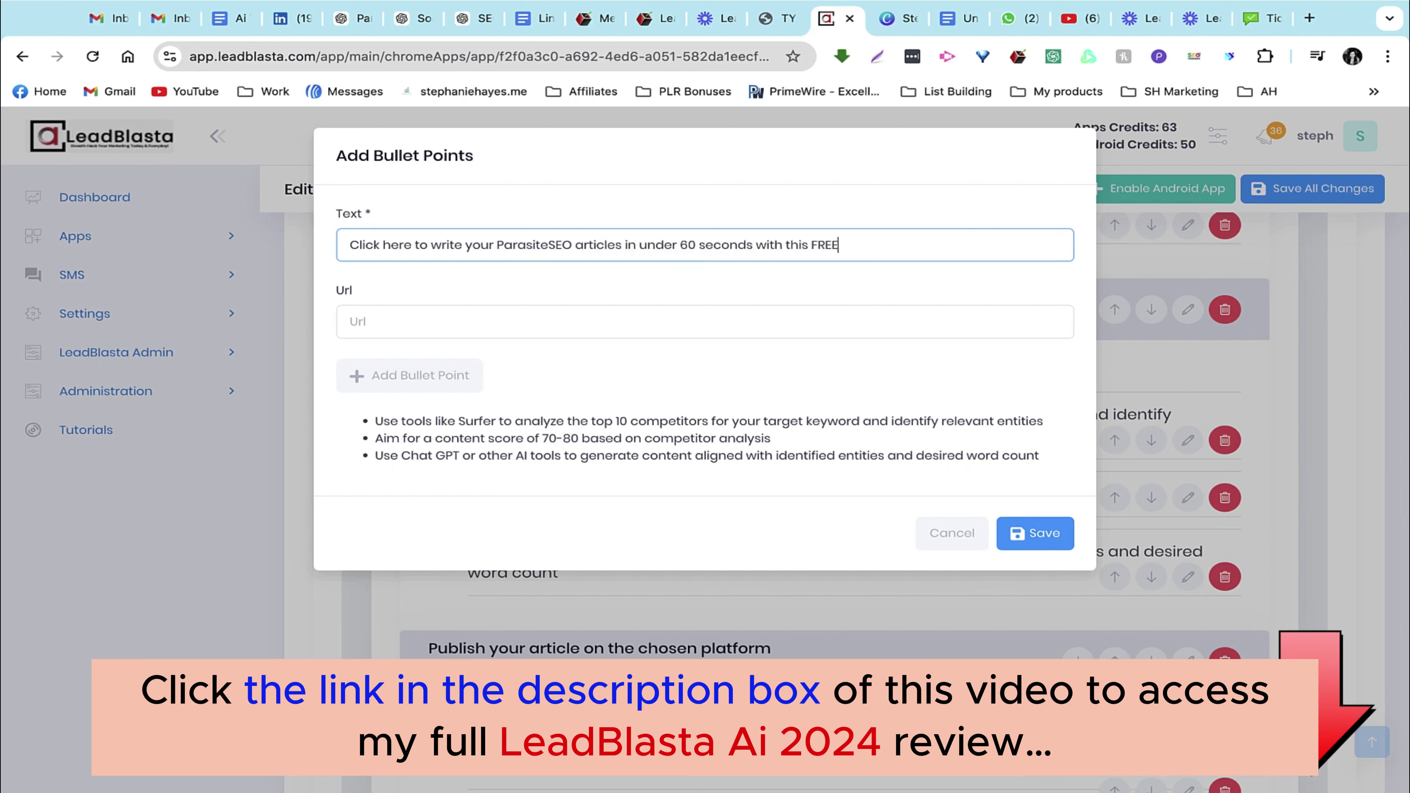
text( Custom G)
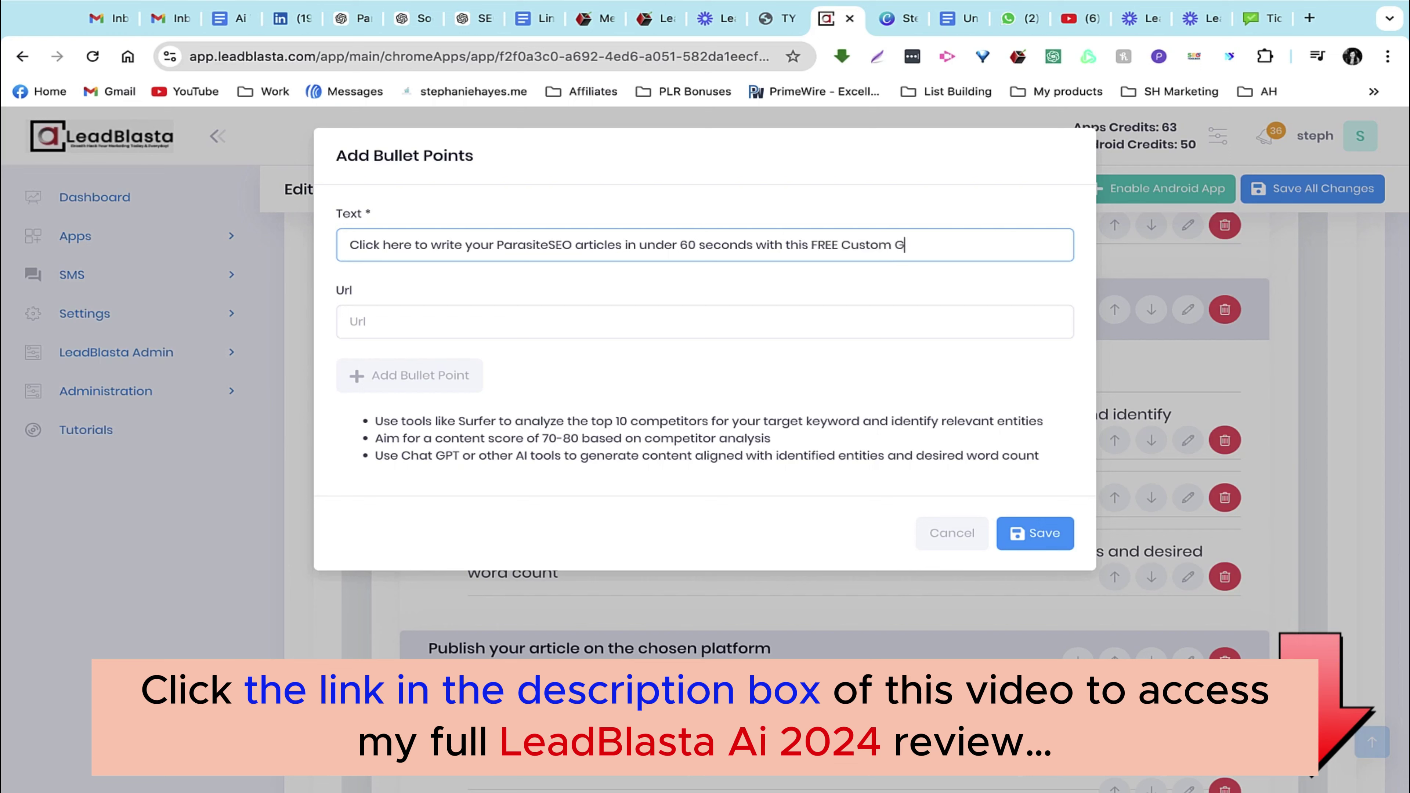
text(PT!)
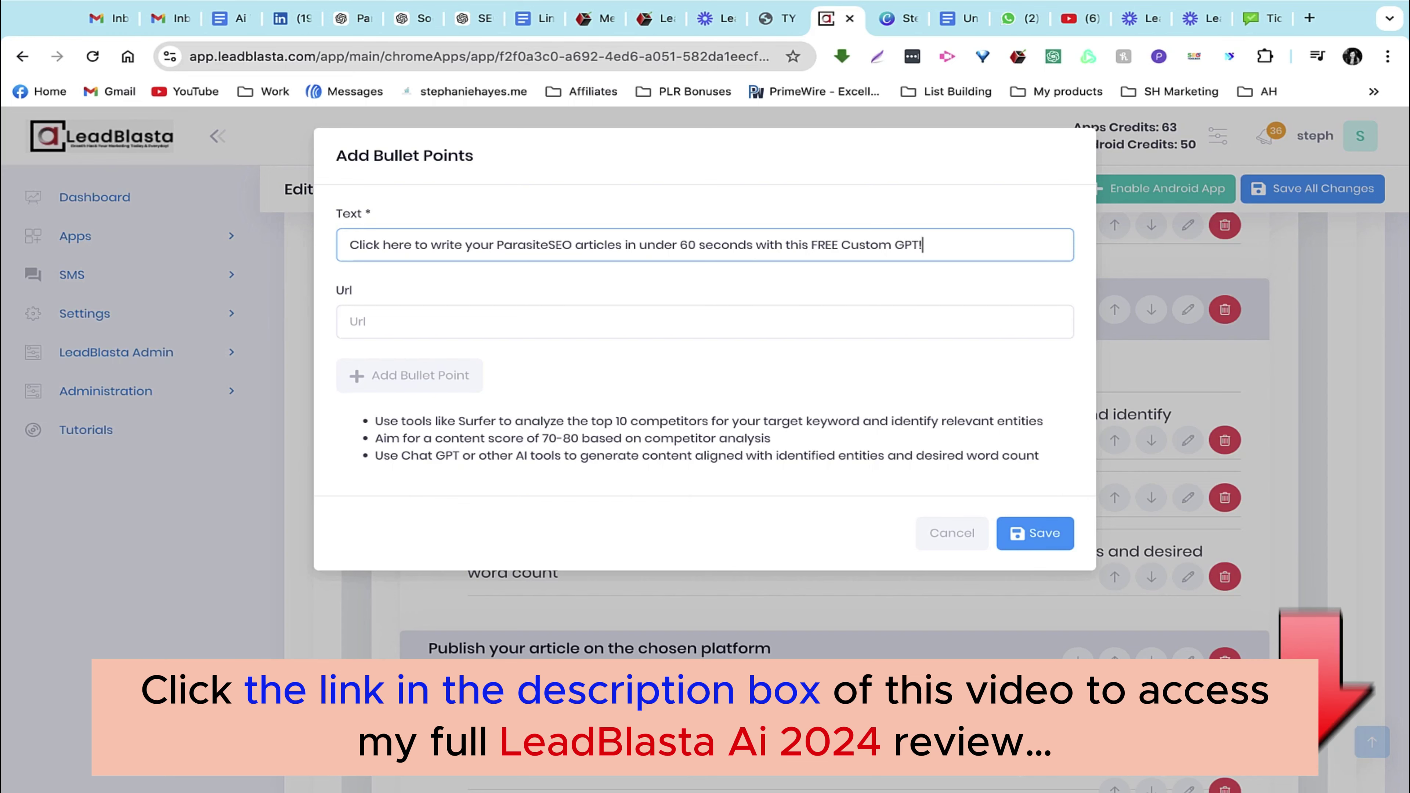
- Copy the link of "Custom GPT Article Writer" from the Ai Traffic Surge 2024 OTO1 Google document and return to LeadBlasta
click(233, 21)
click(464, 632)
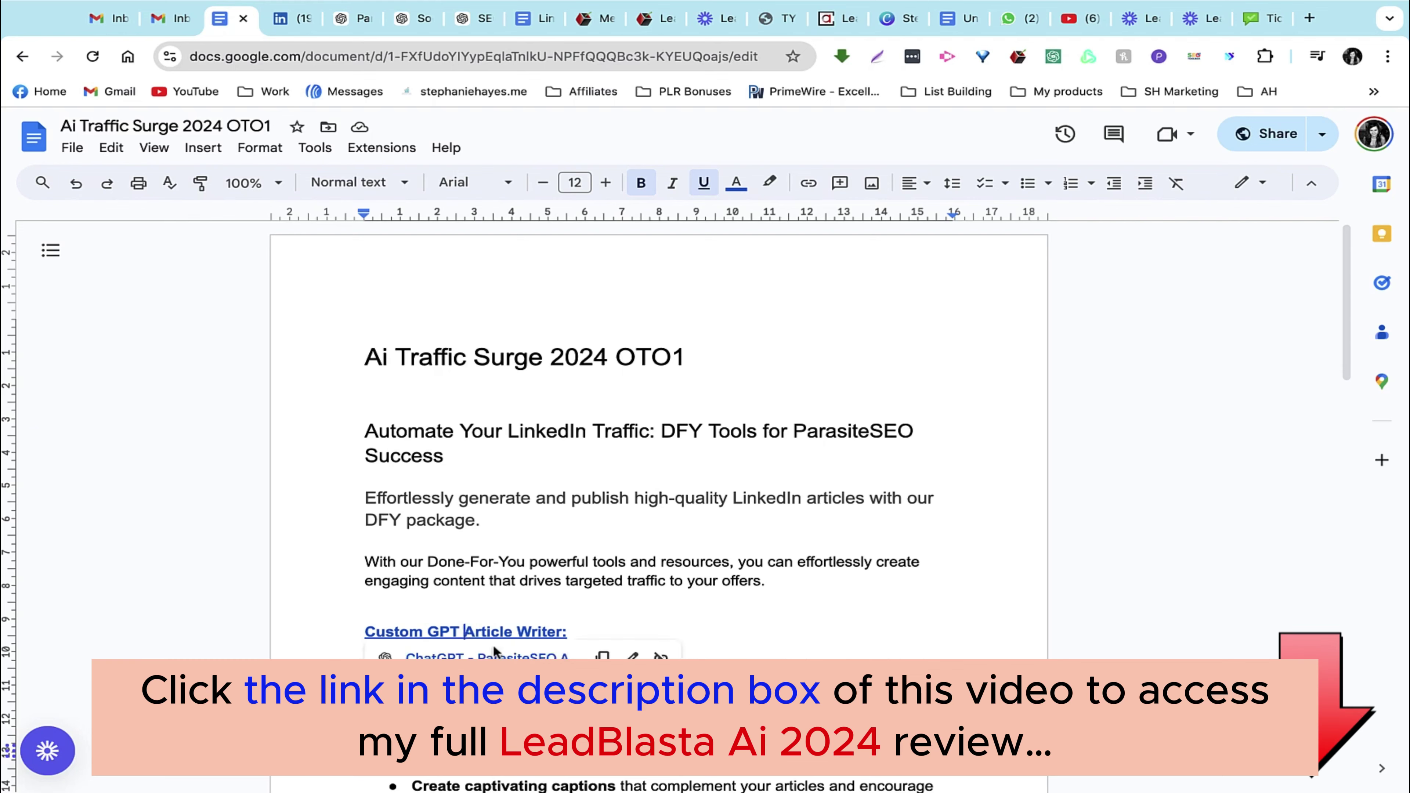
click(828, 18)
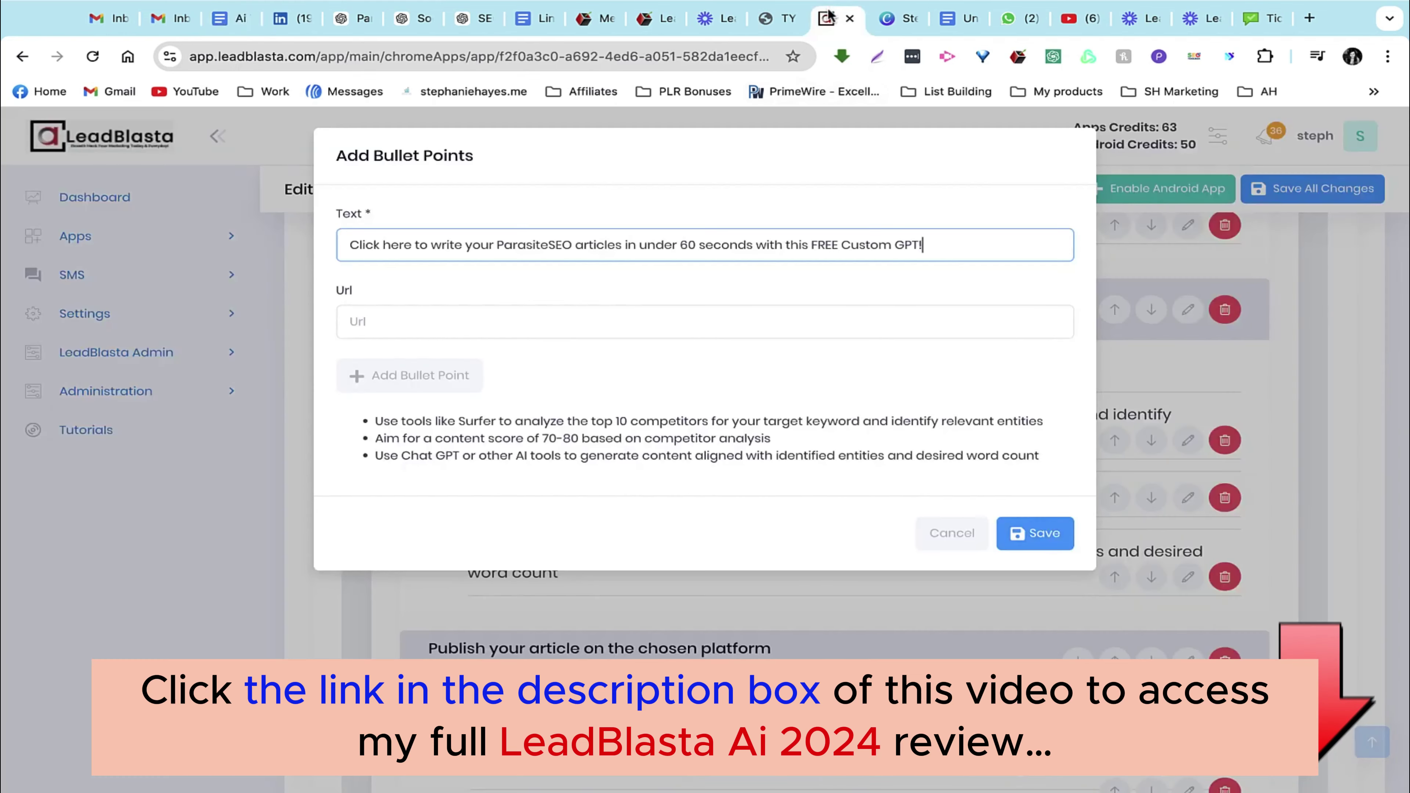
- Set the copied ParasiteSEO article writer link as the bullet point's URL, add the bullet point and save the item's list
click(449, 321)
text(https://chatgpt.com/g/g-fjHreAlga-parasiteseo-article-writer)
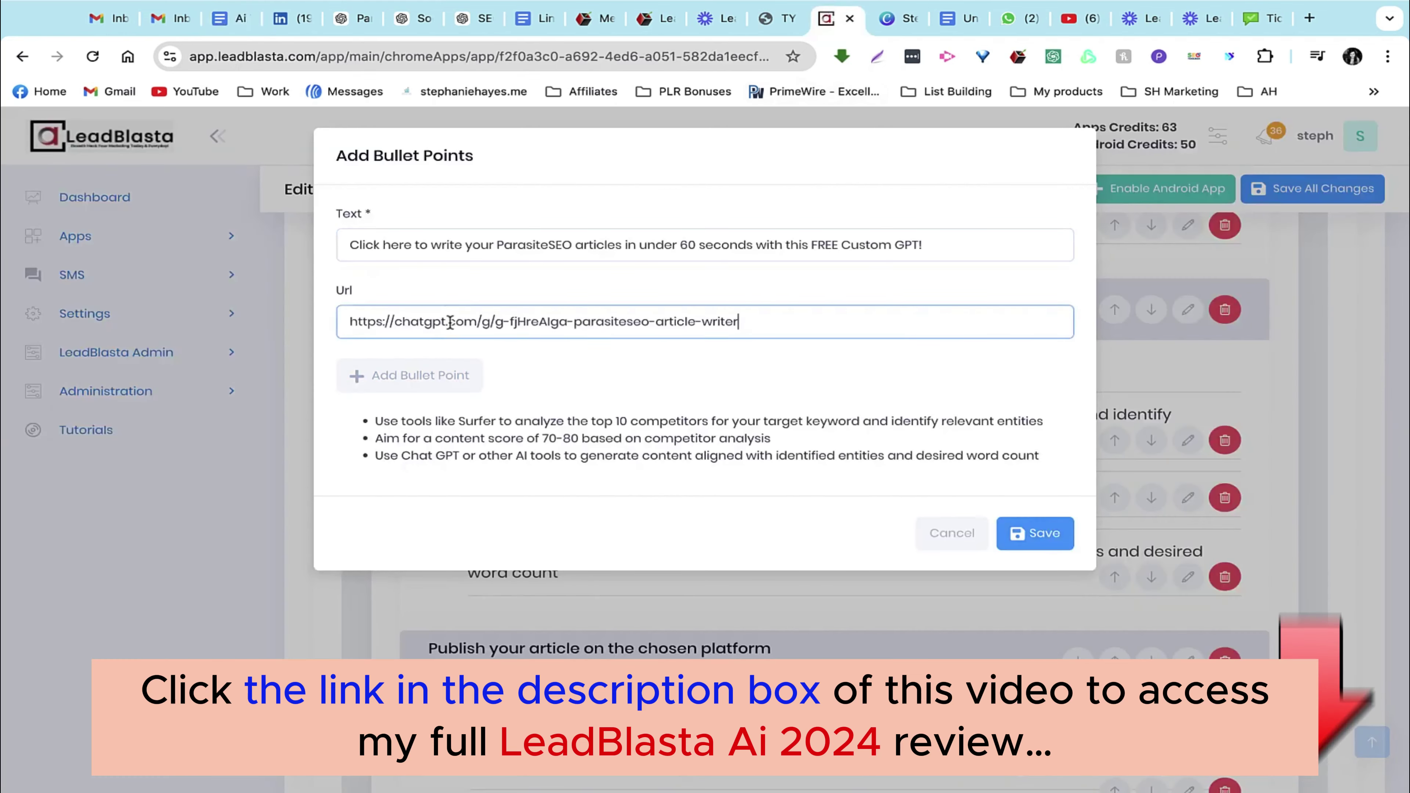
click(429, 387)
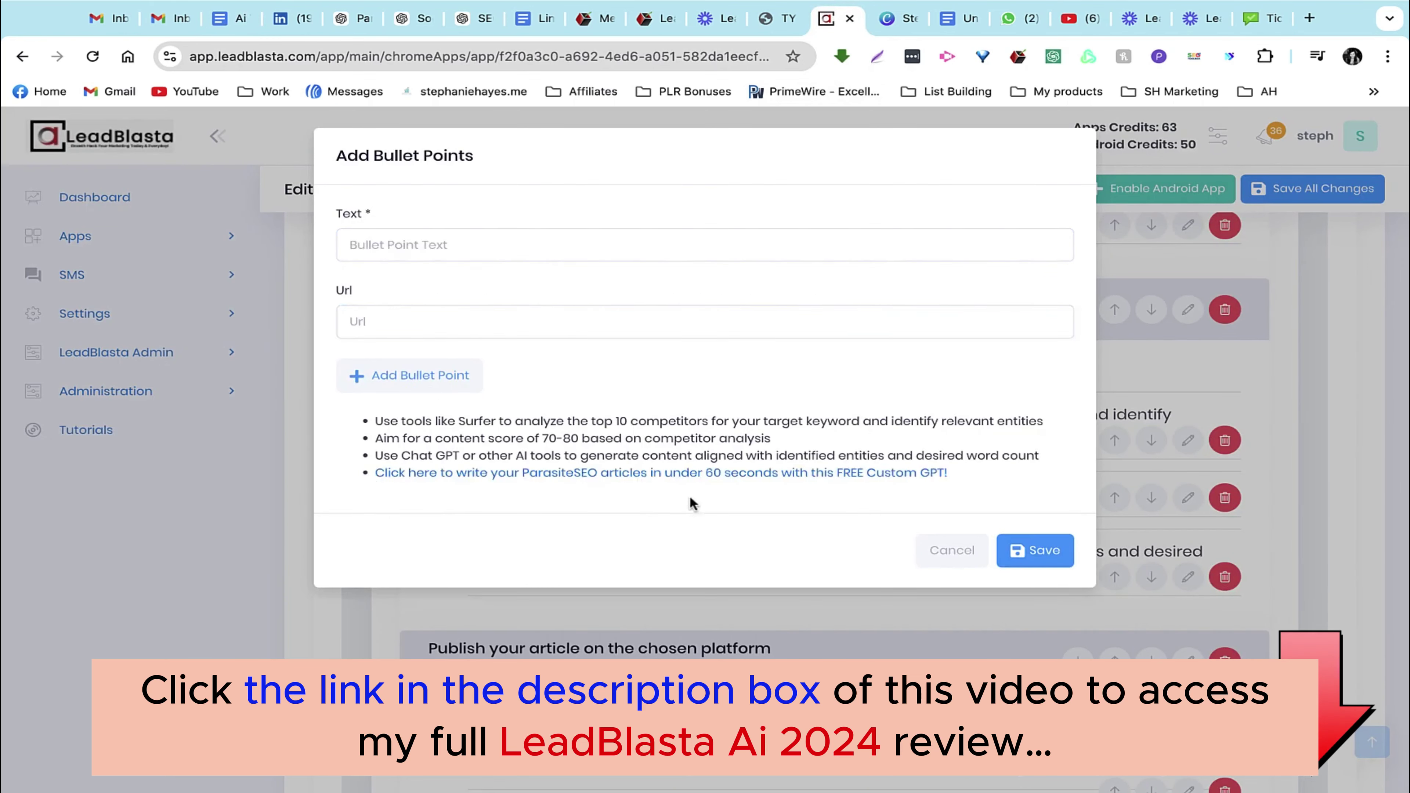
click(1033, 555)
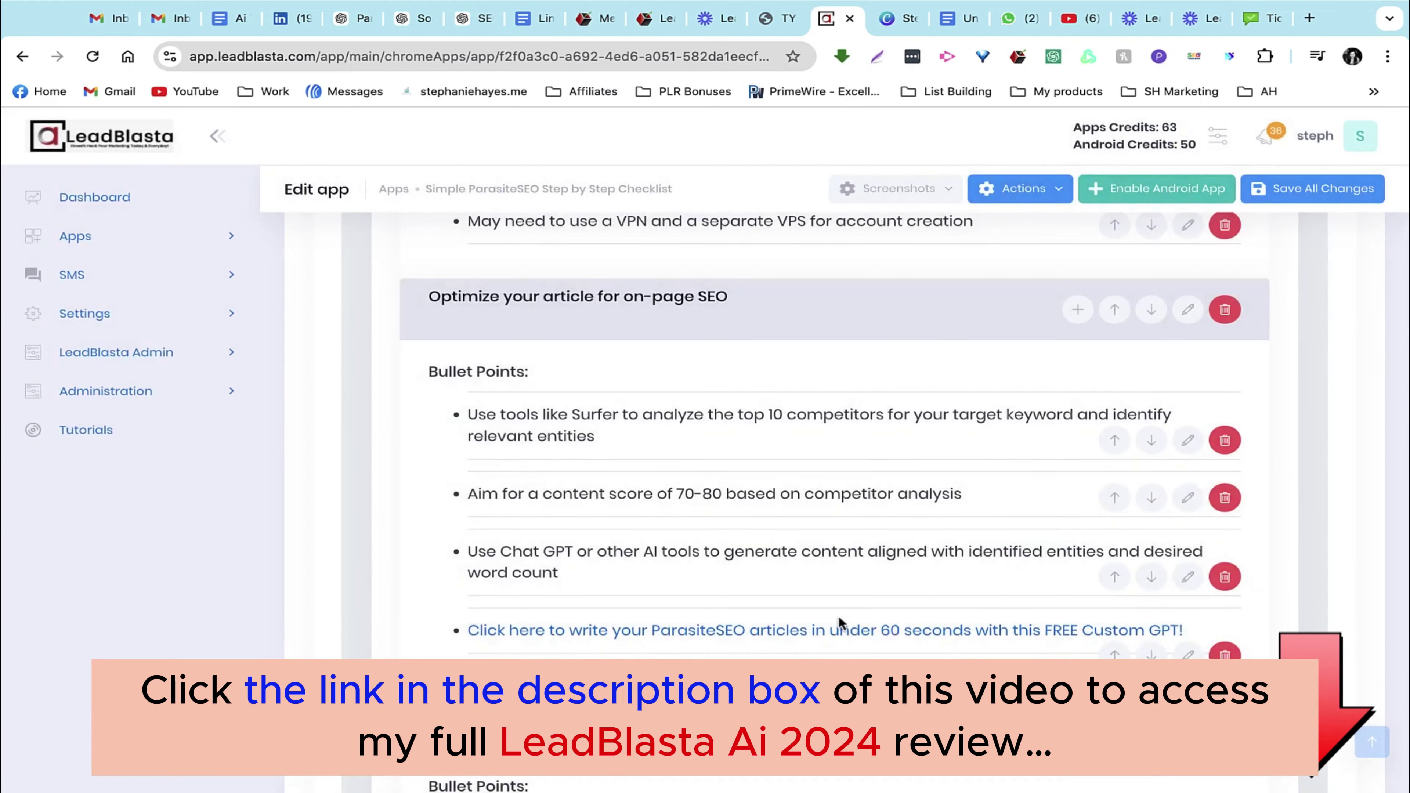
- Check the new linked bullet point and the items around it in the Parasite SEO Setup category
scroll(839, 615, down, 1)
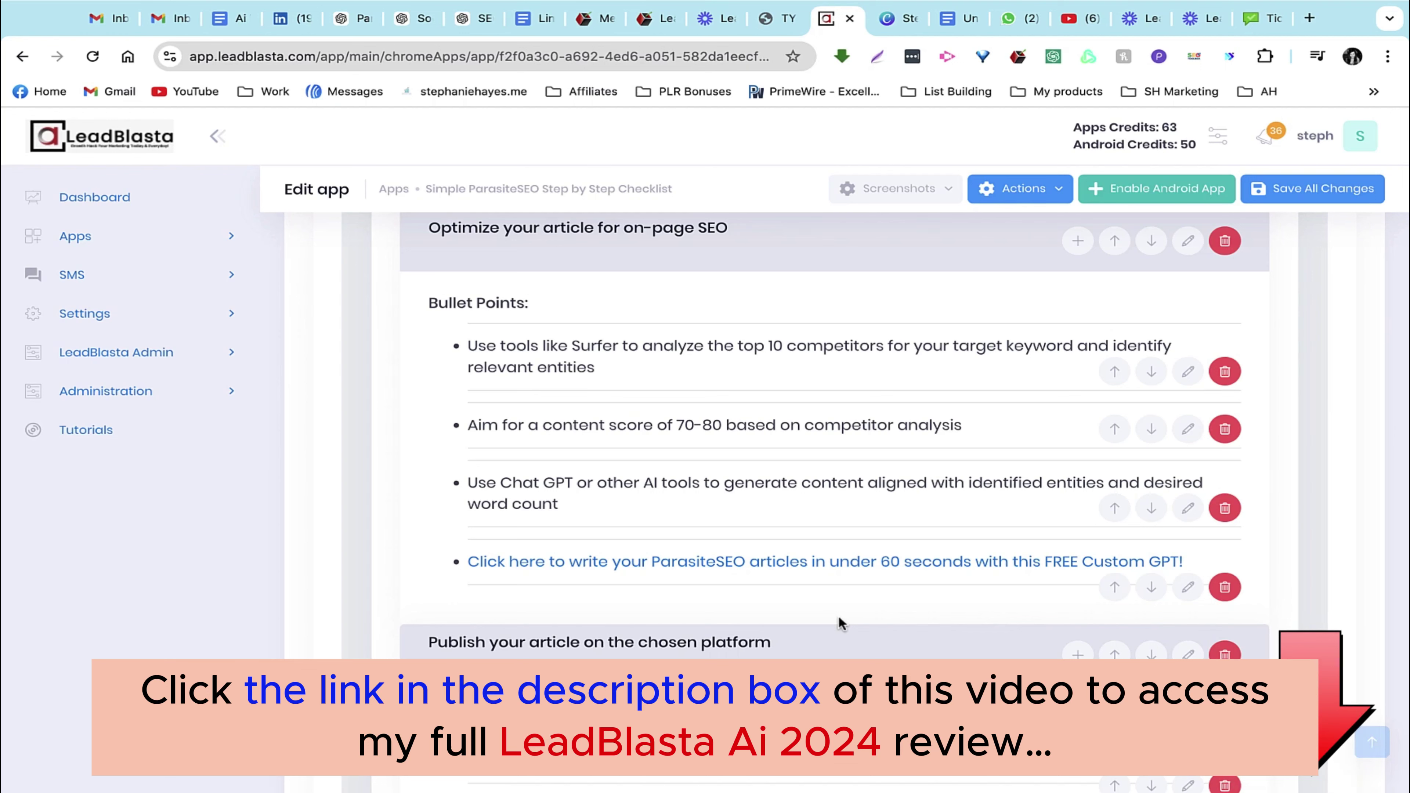
scroll(838, 615, down, 5)
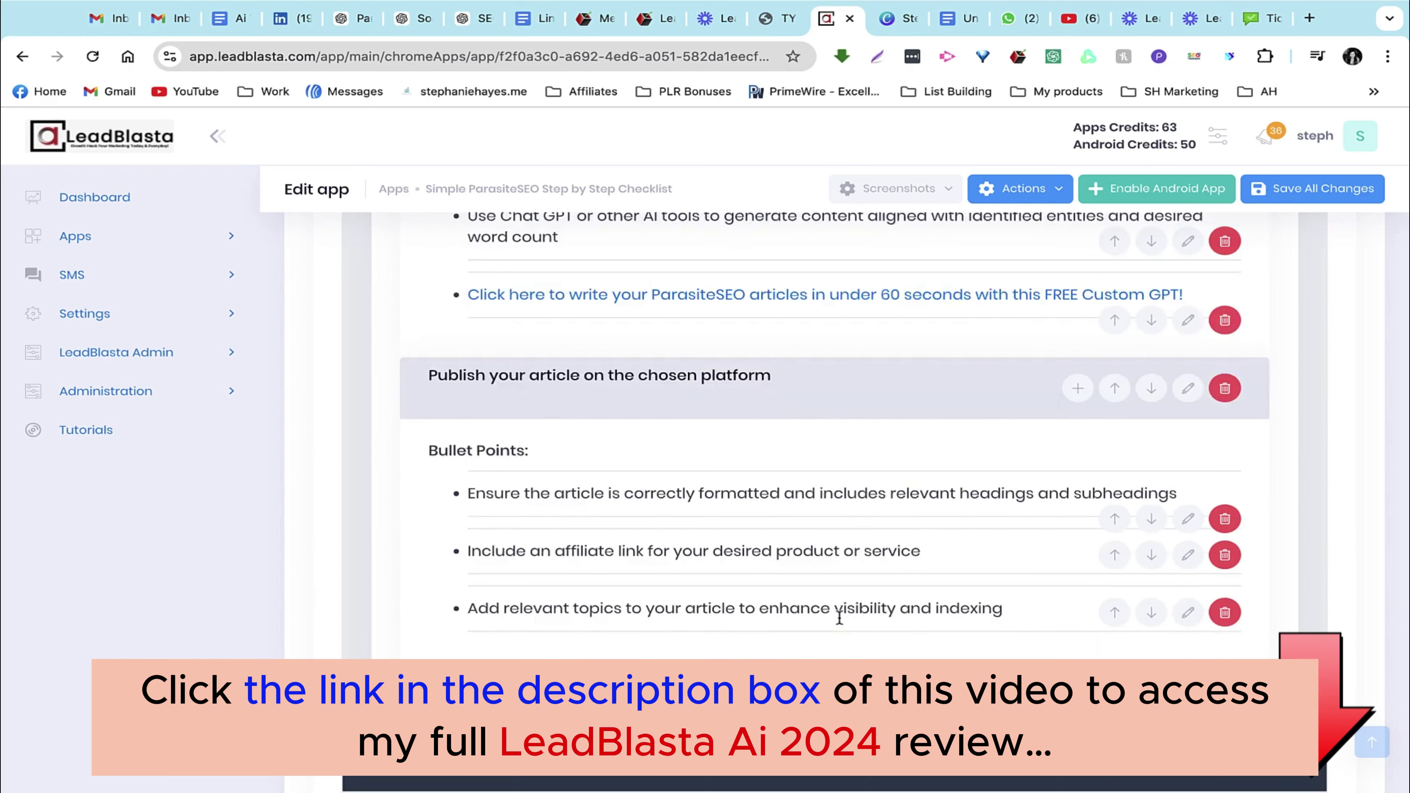
scroll(839, 617, up, 10)
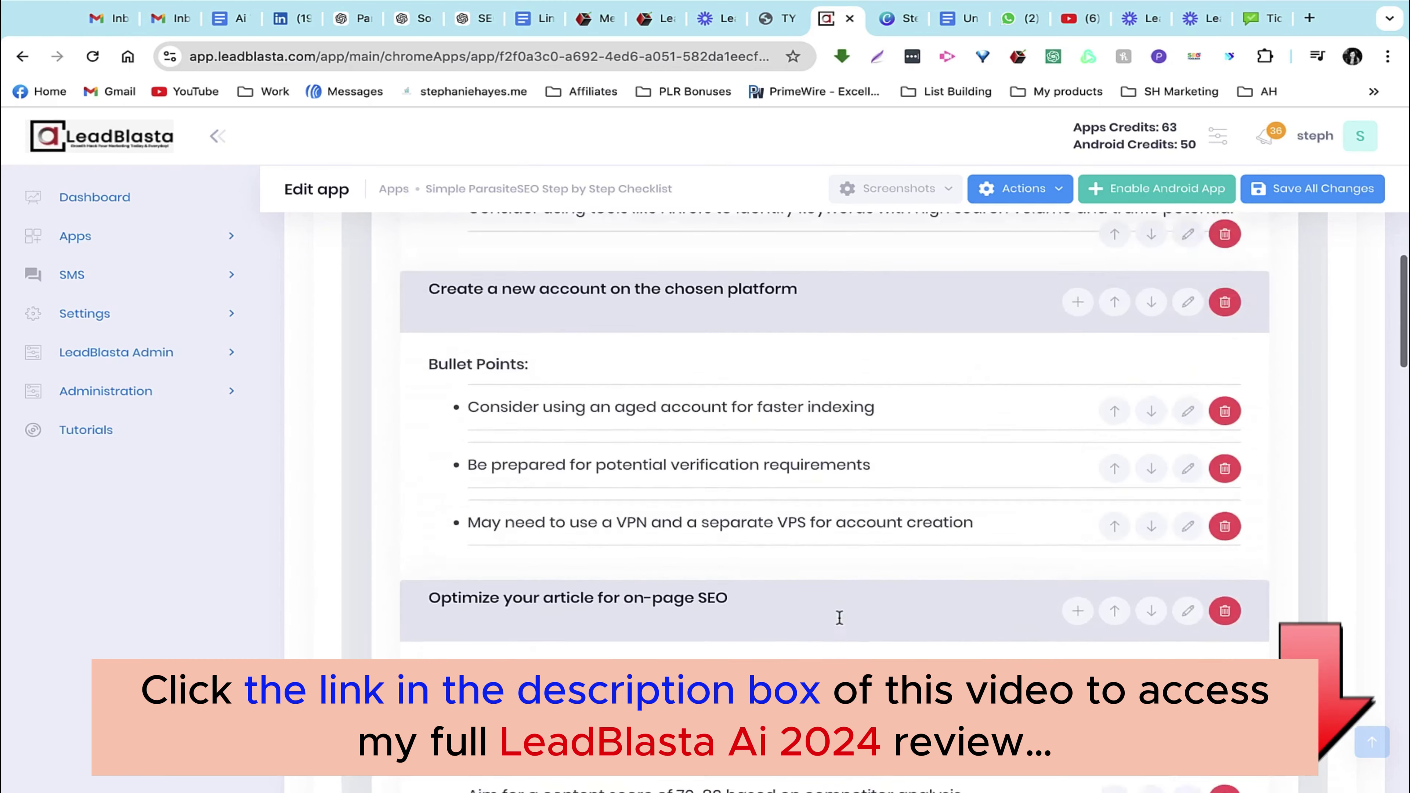
scroll(839, 619, up, 10)
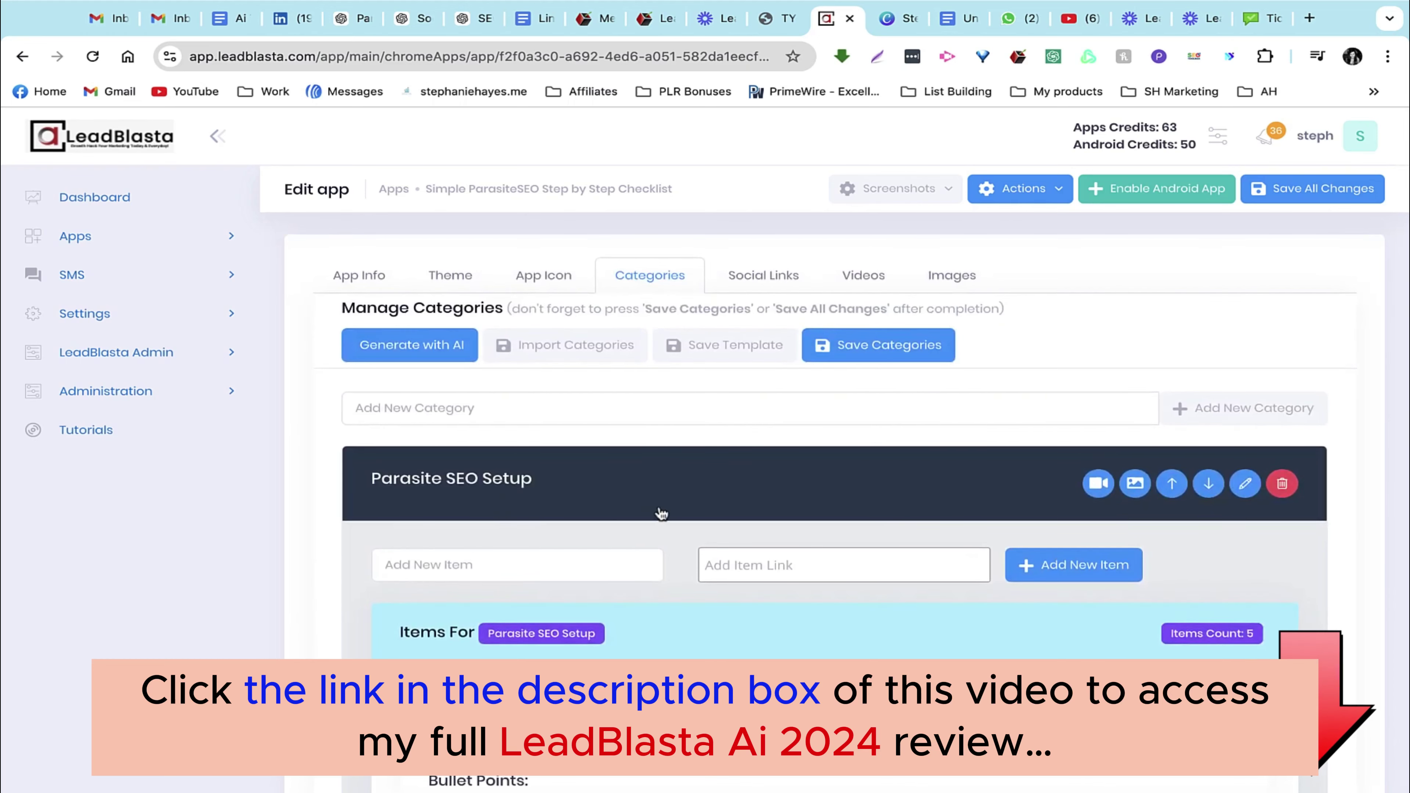
scroll(744, 600, down, 1)
scroll(743, 596, down, 3)
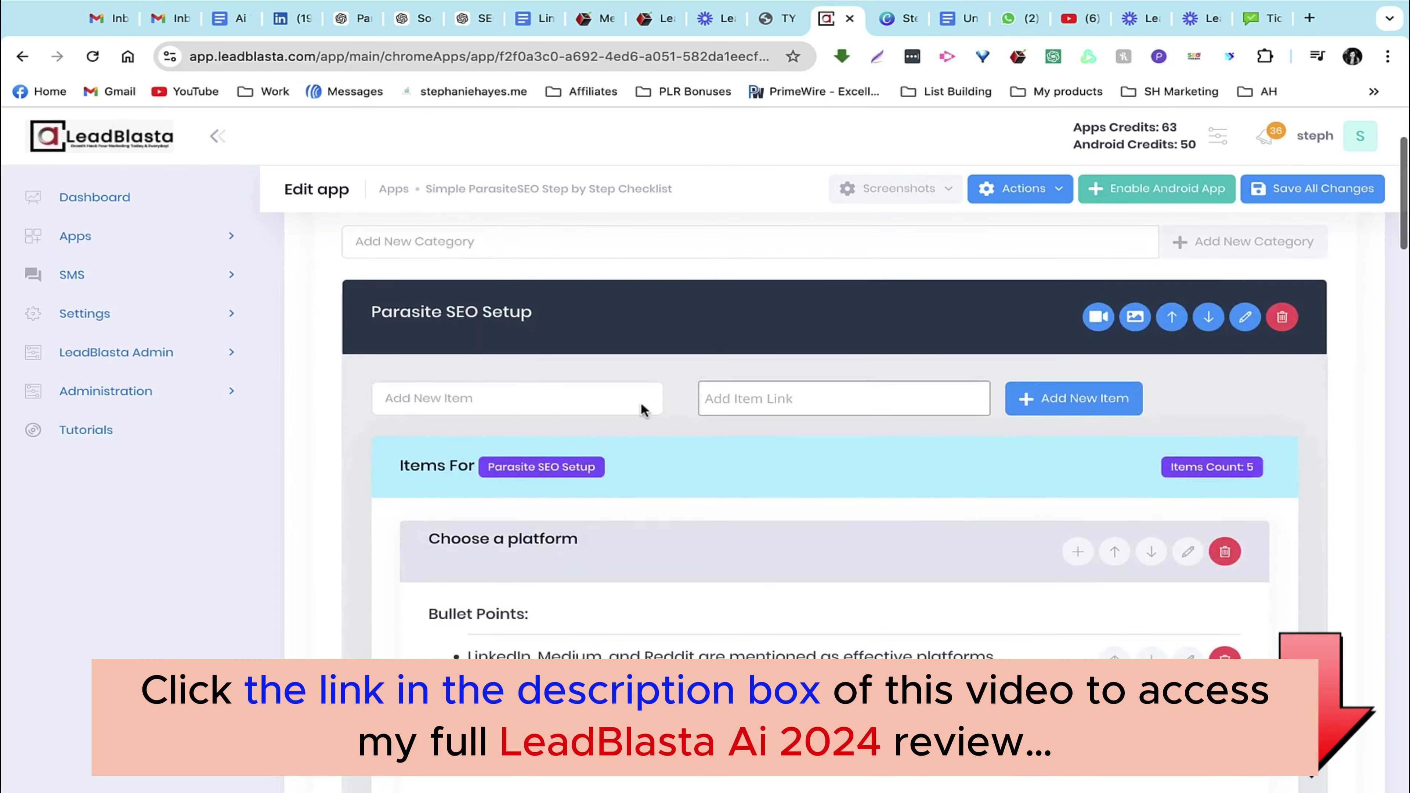
scroll(667, 636, up, 3)
scroll(655, 511, down, 3)
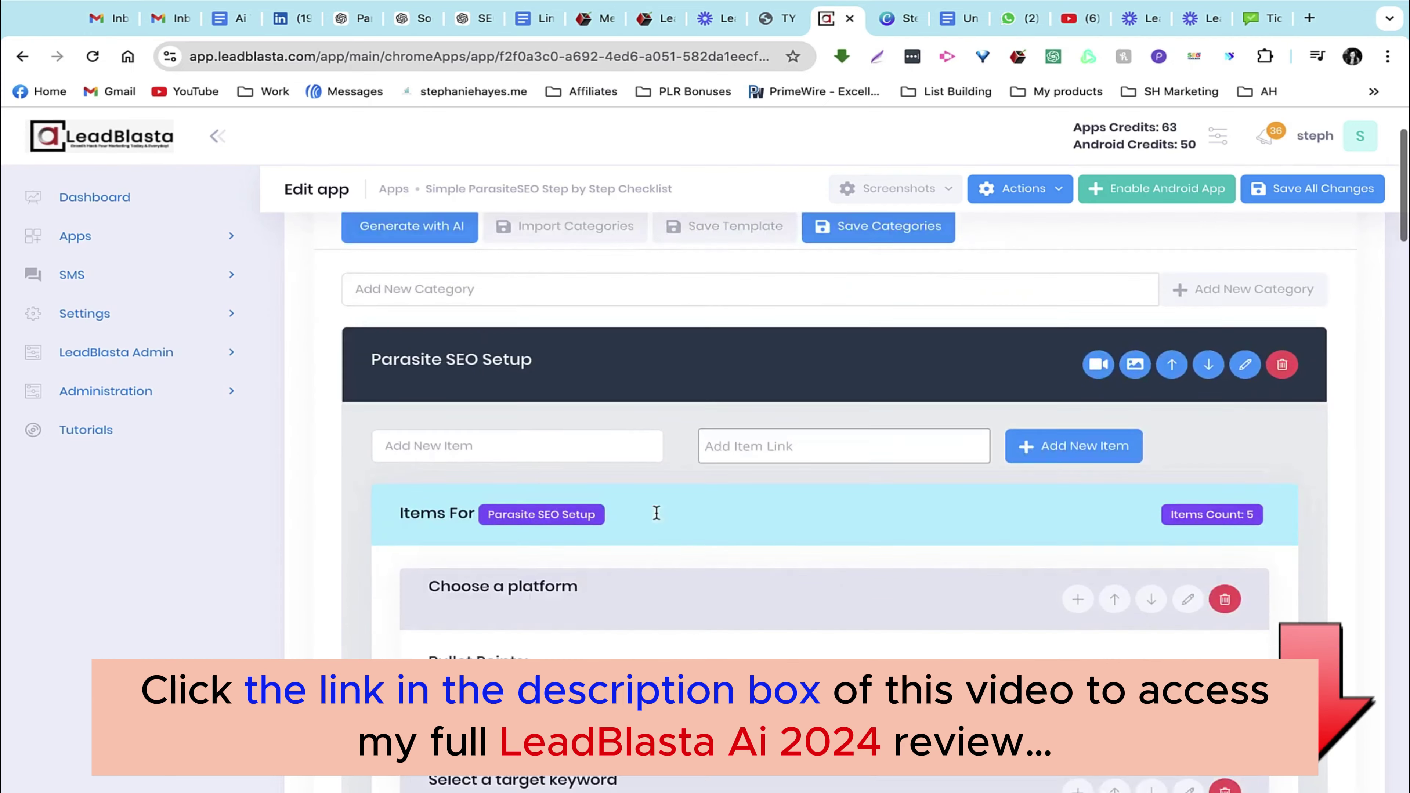
scroll(656, 513, down, 2)
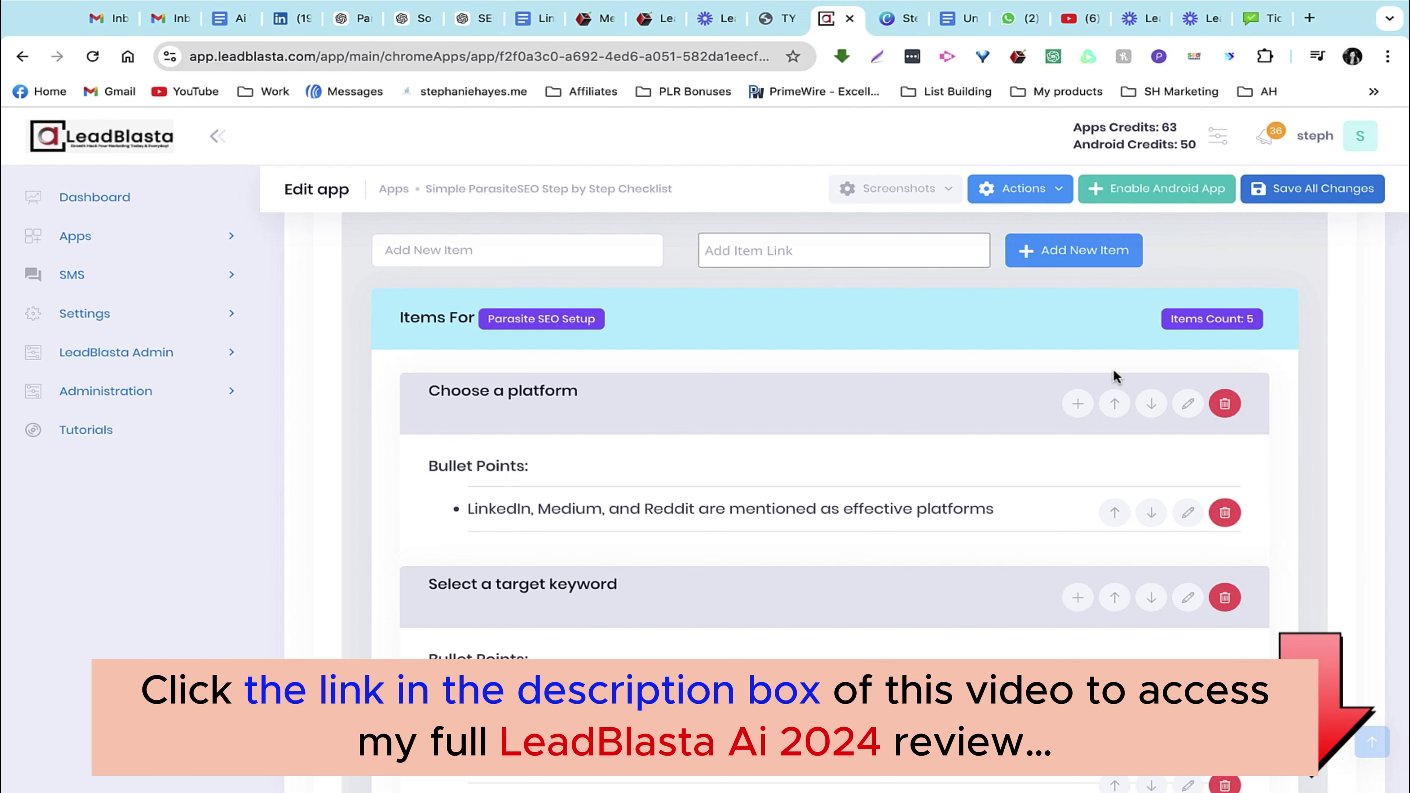
scroll(956, 433, up, 5)
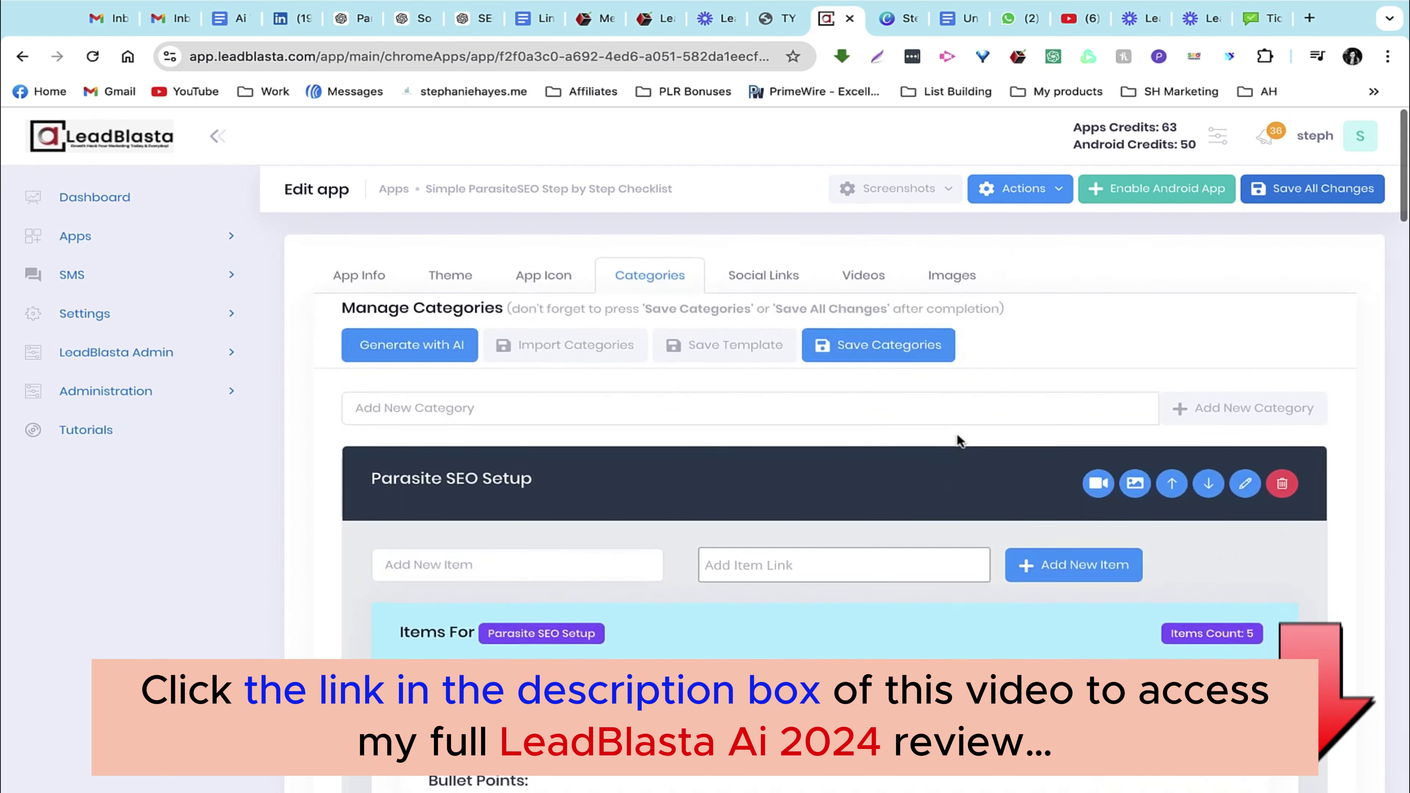
- Review the app's social link fields, from Facebook and LinkedIn down to the Twitter and Youtube share link options
click(763, 276)
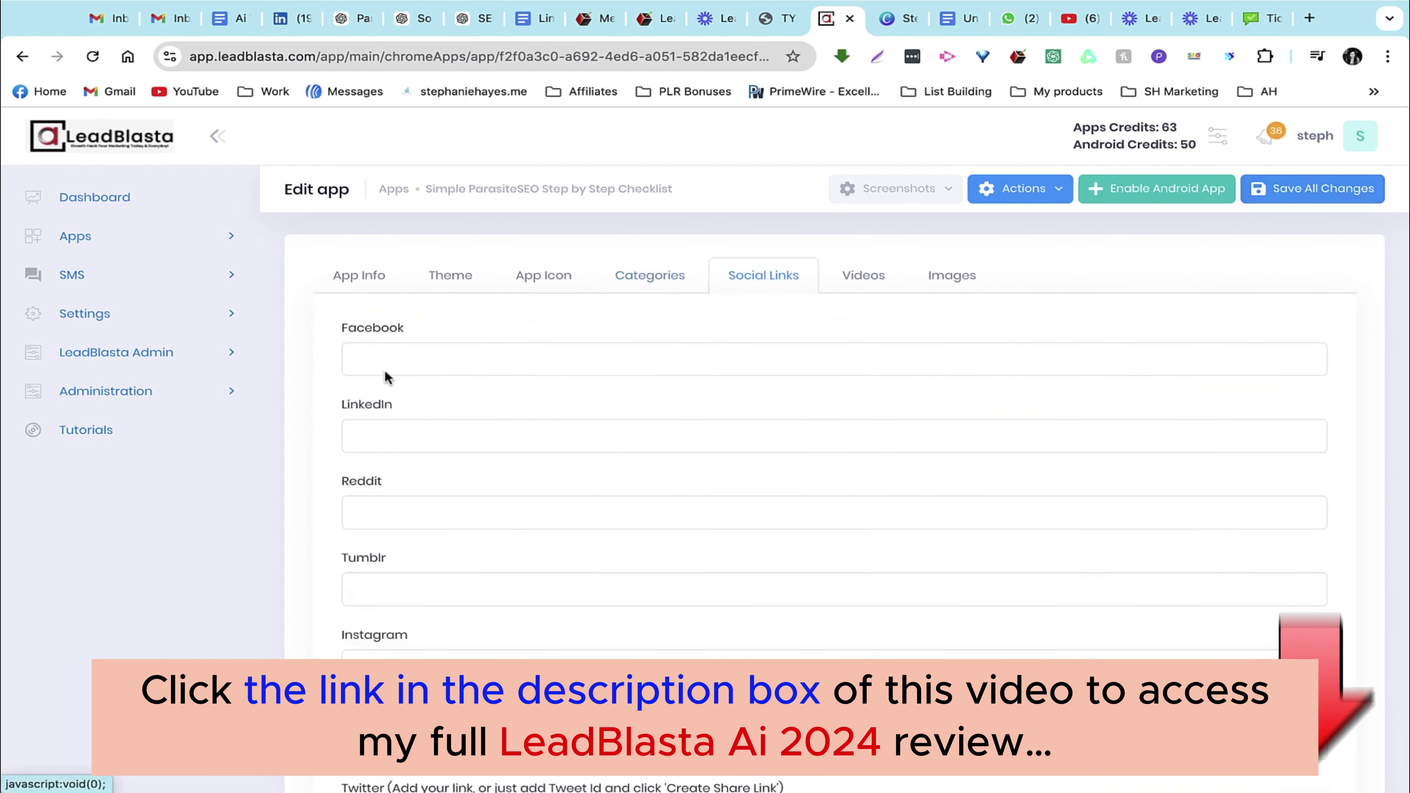
scroll(531, 400, down, 1)
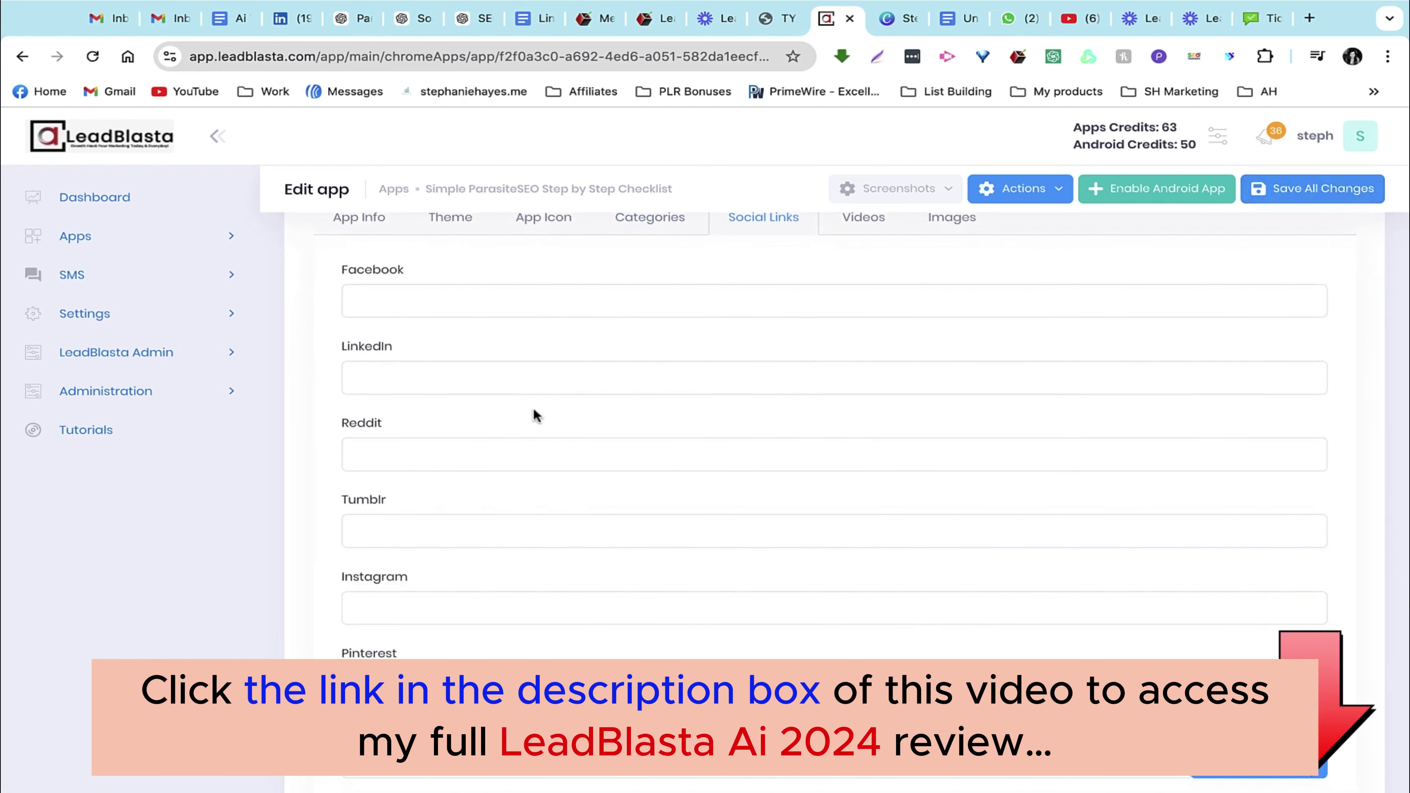
scroll(533, 409, down, 3)
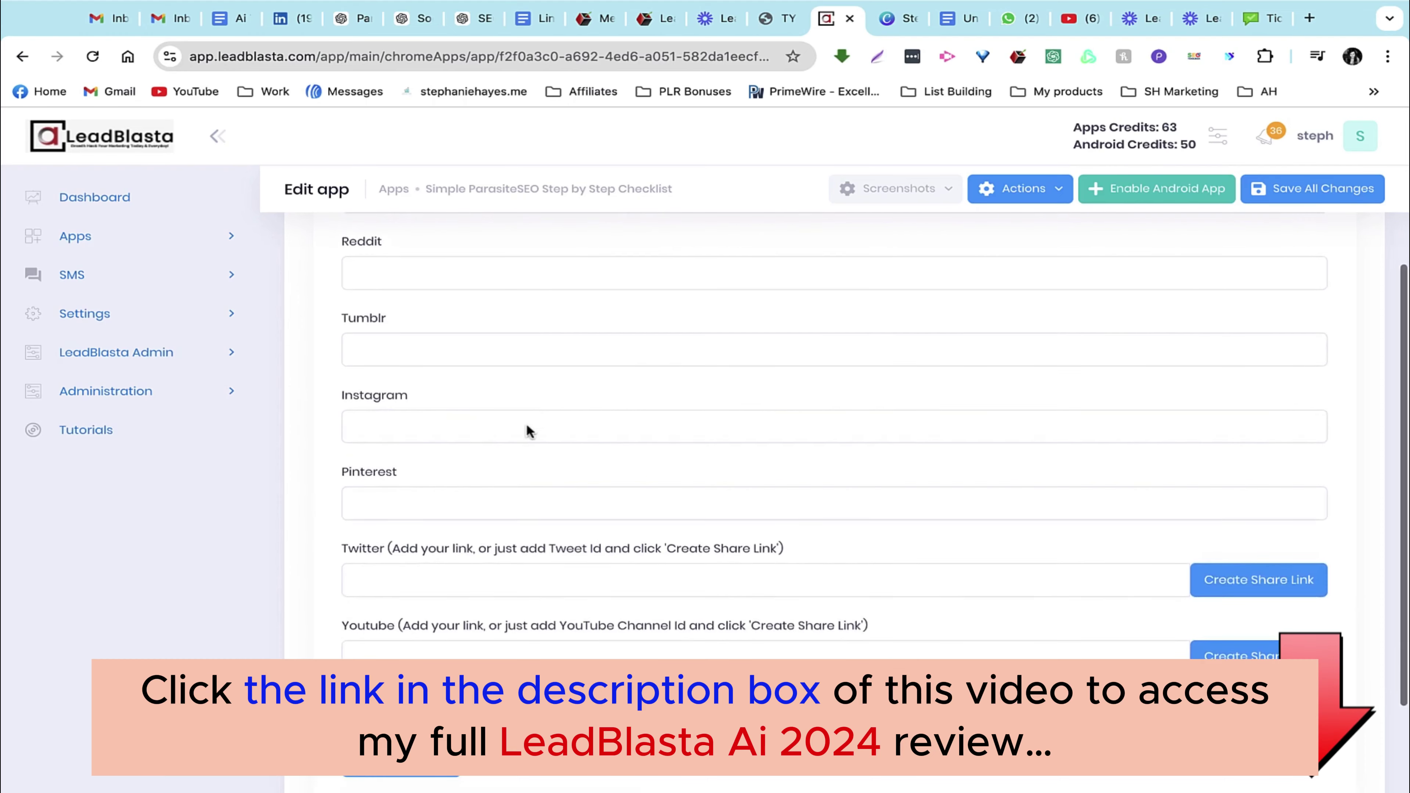
scroll(503, 483, down, 2)
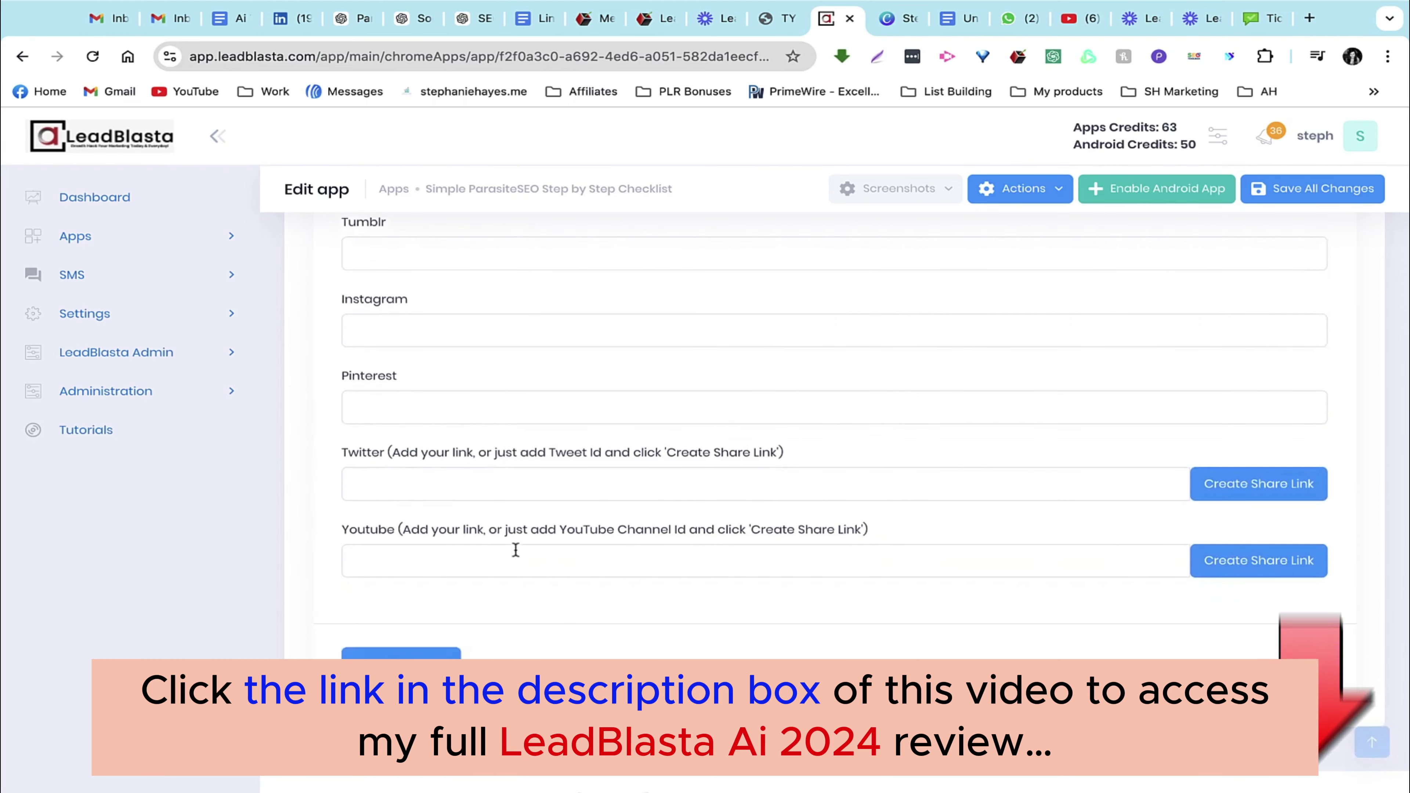
scroll(760, 449, up, 6)
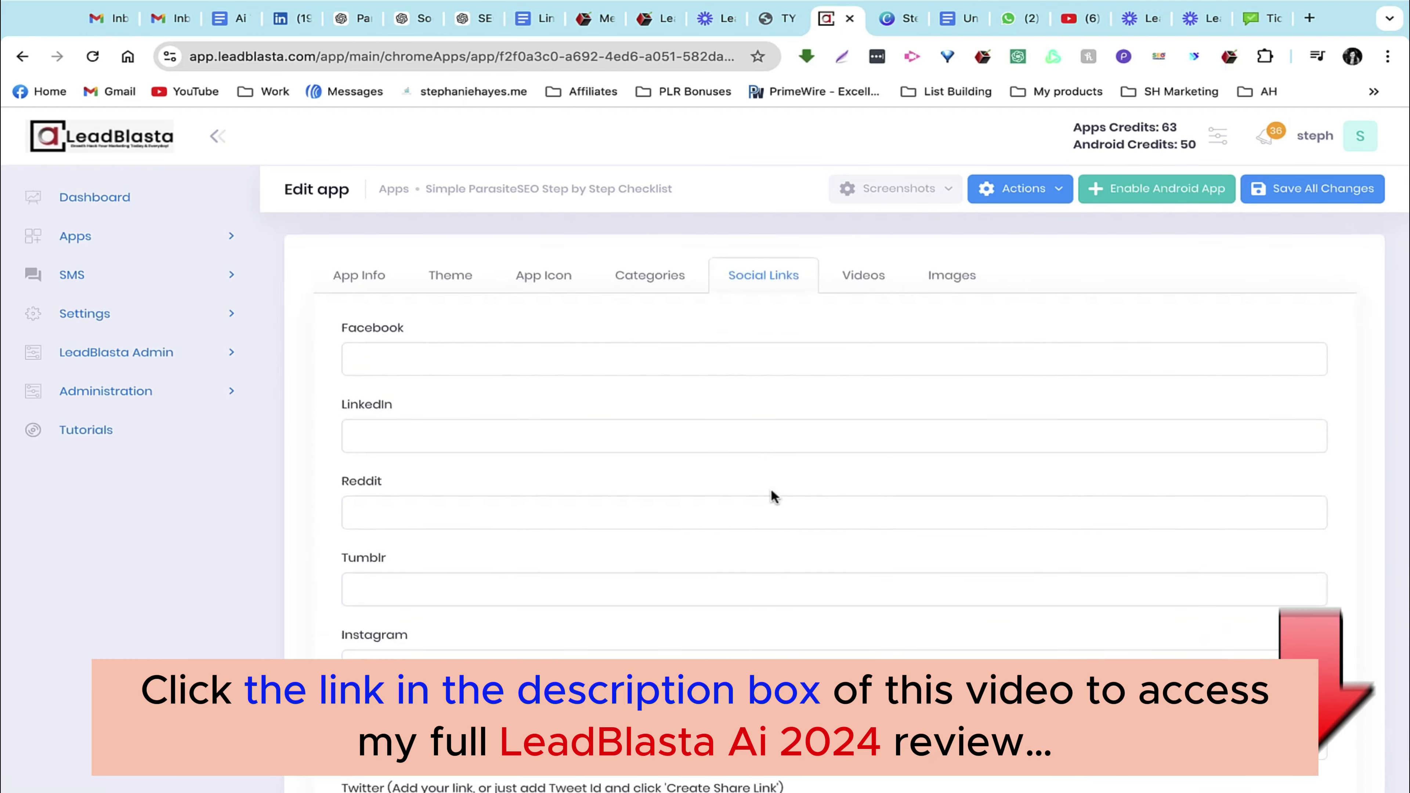
- Show the app's video settings and examine the embedded video and checklist in the installed "How To Set Up YouTube Ads" example extension
click(867, 278)
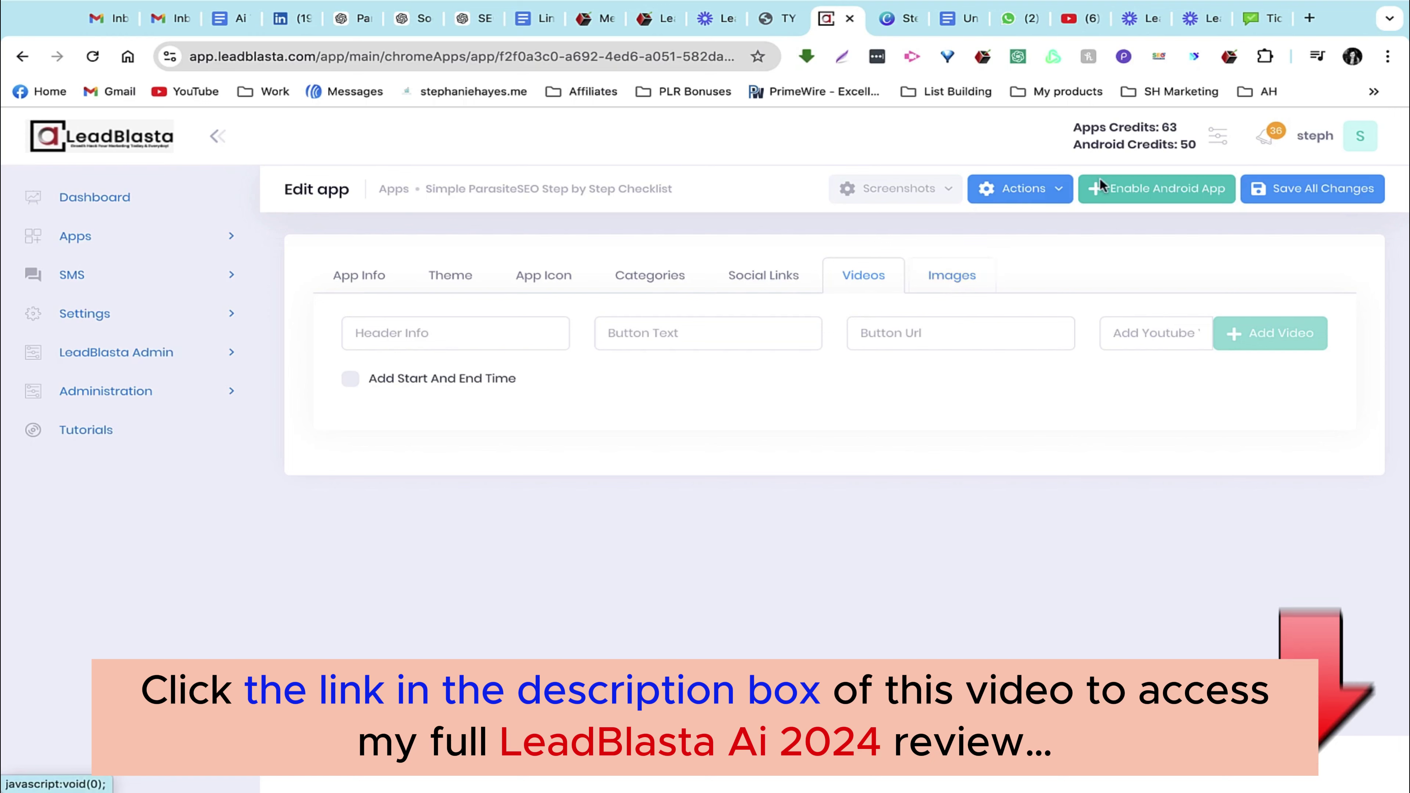
click(1230, 56)
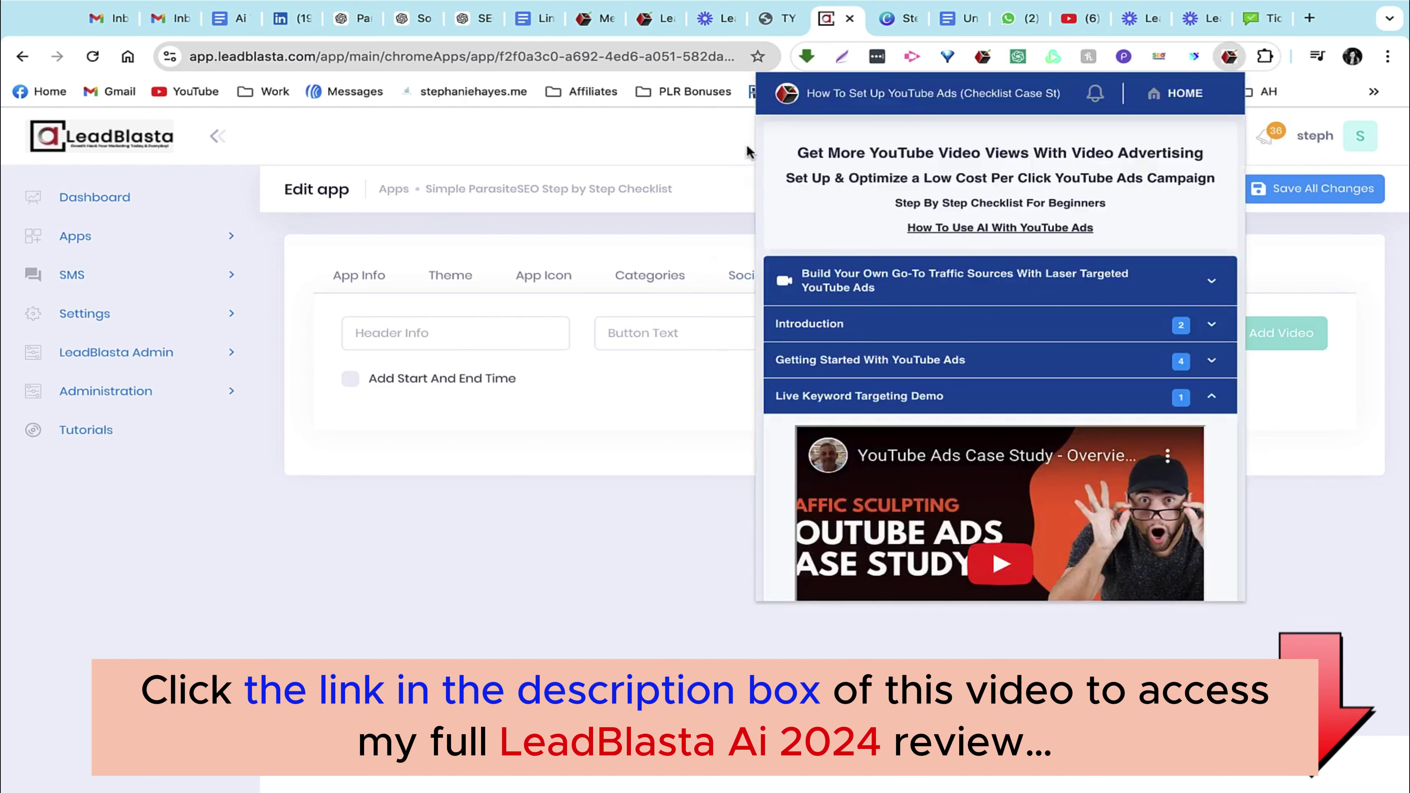
scroll(923, 252, down, 3)
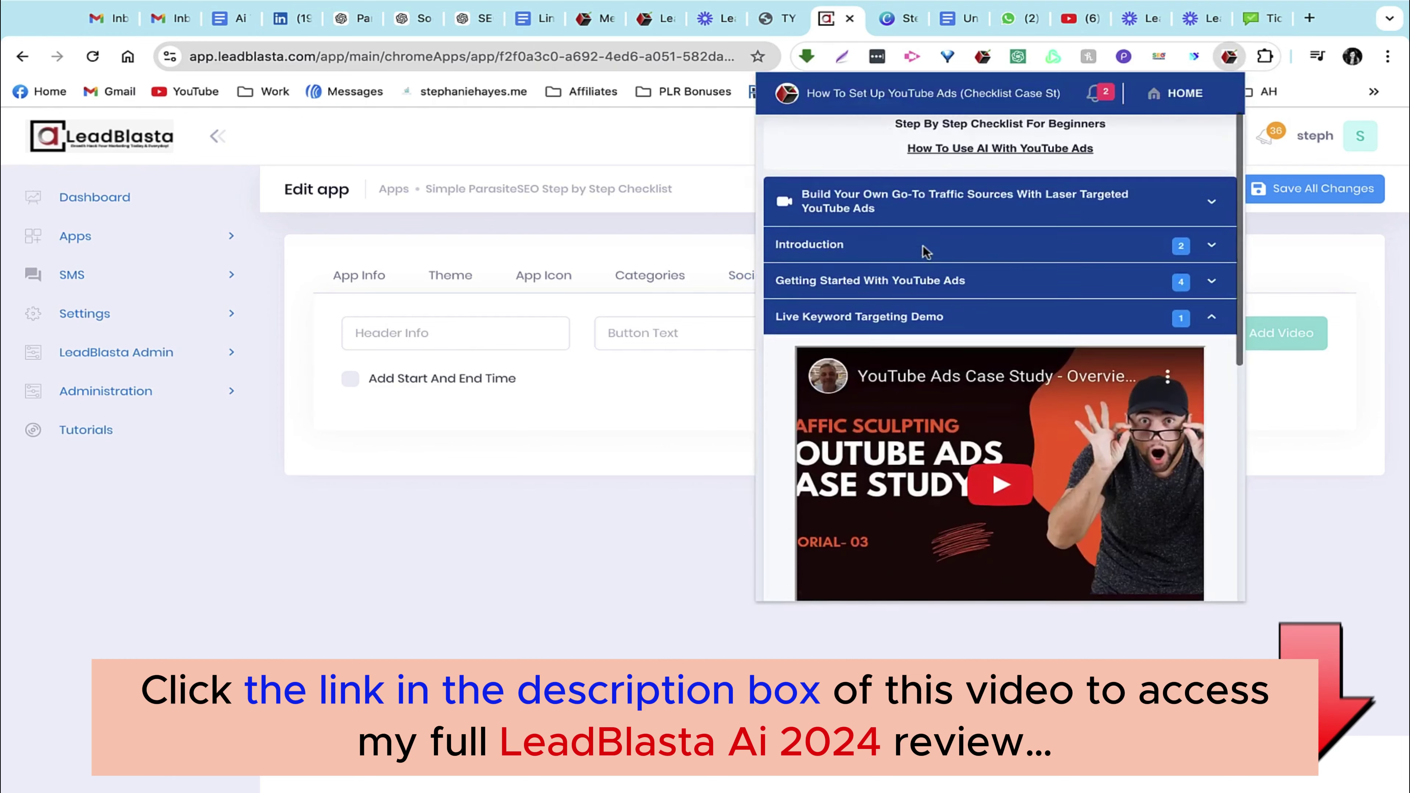
scroll(922, 253, down, 7)
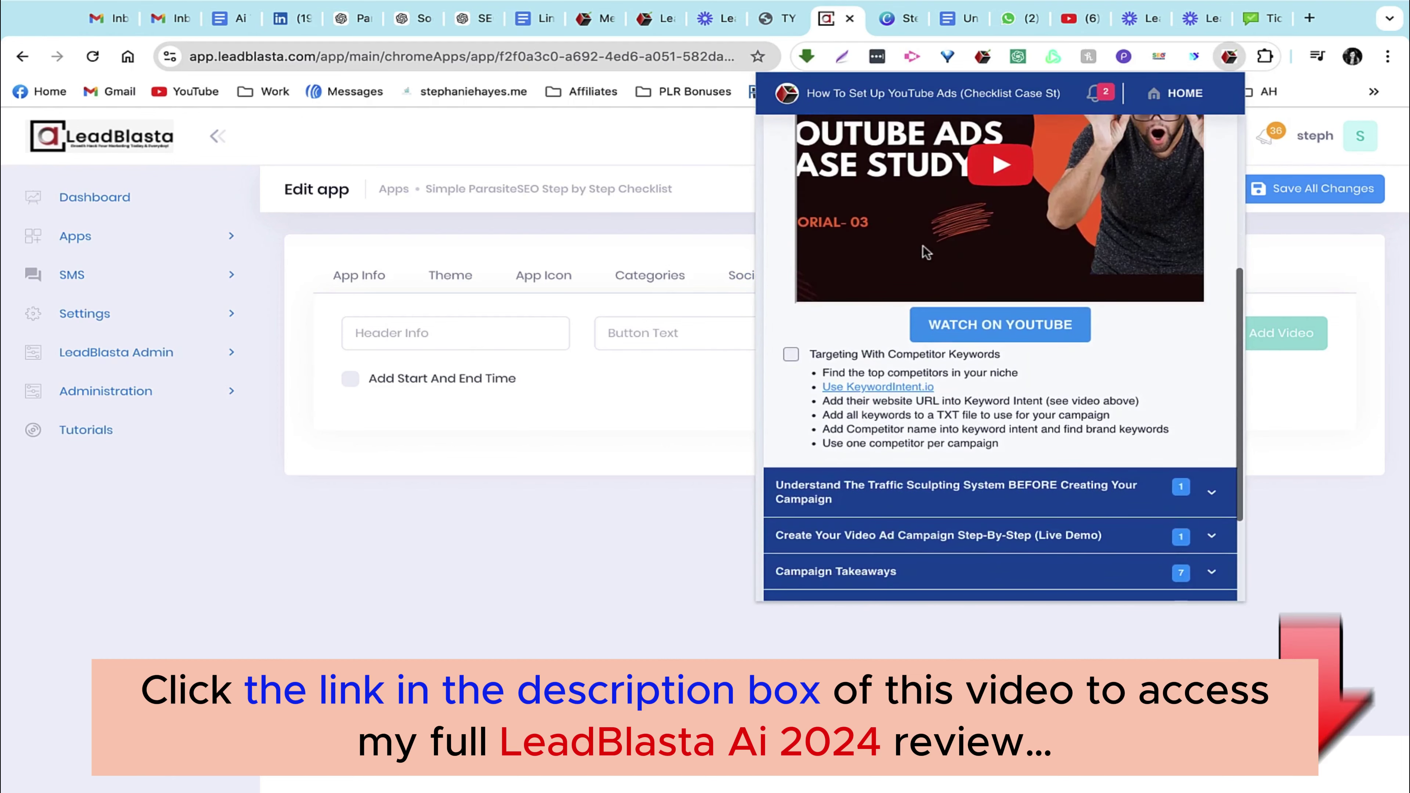
scroll(923, 253, up, 10)
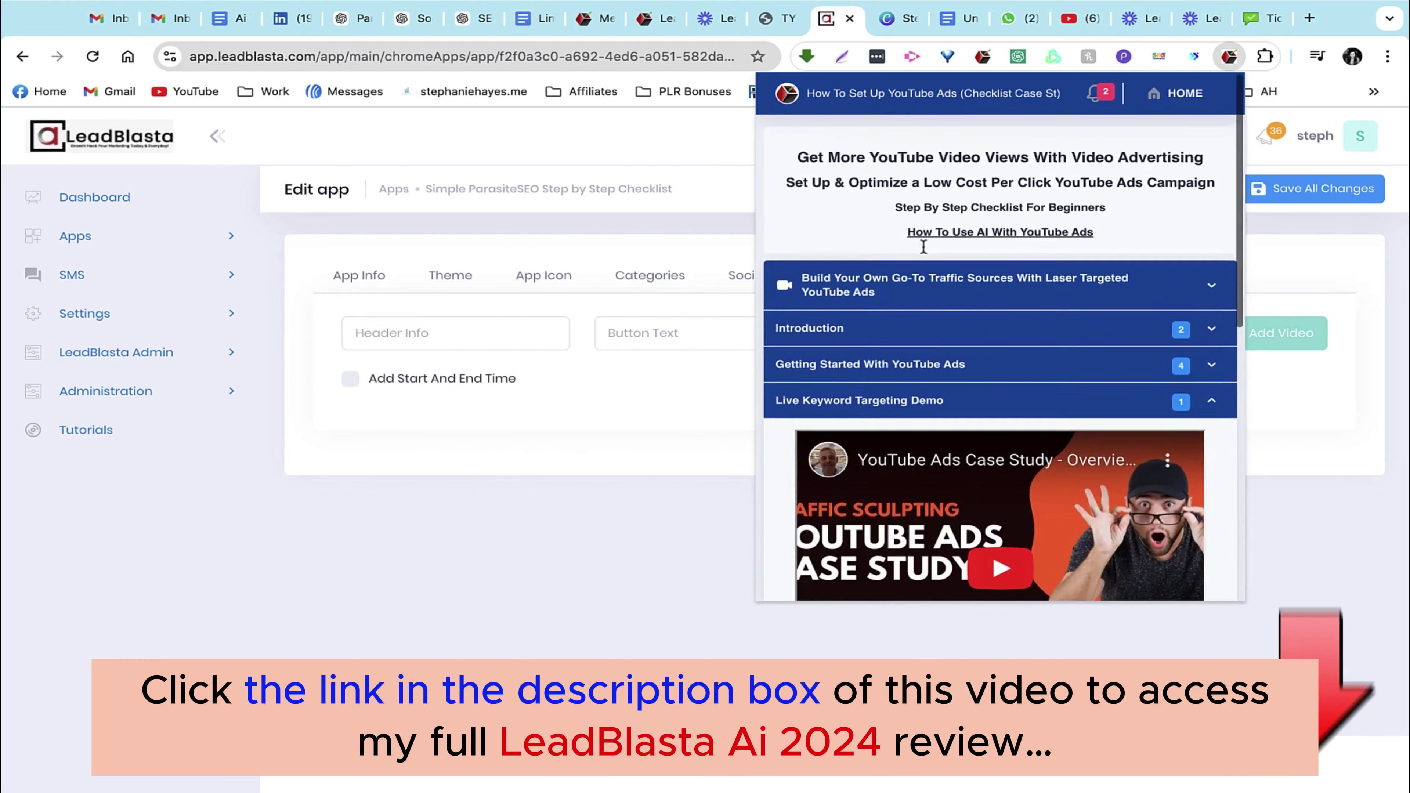
- Expand the example checklist's Introduction category, mark both of its items as completed and check the overall progress bar
click(963, 334)
scroll(984, 383, down, 6)
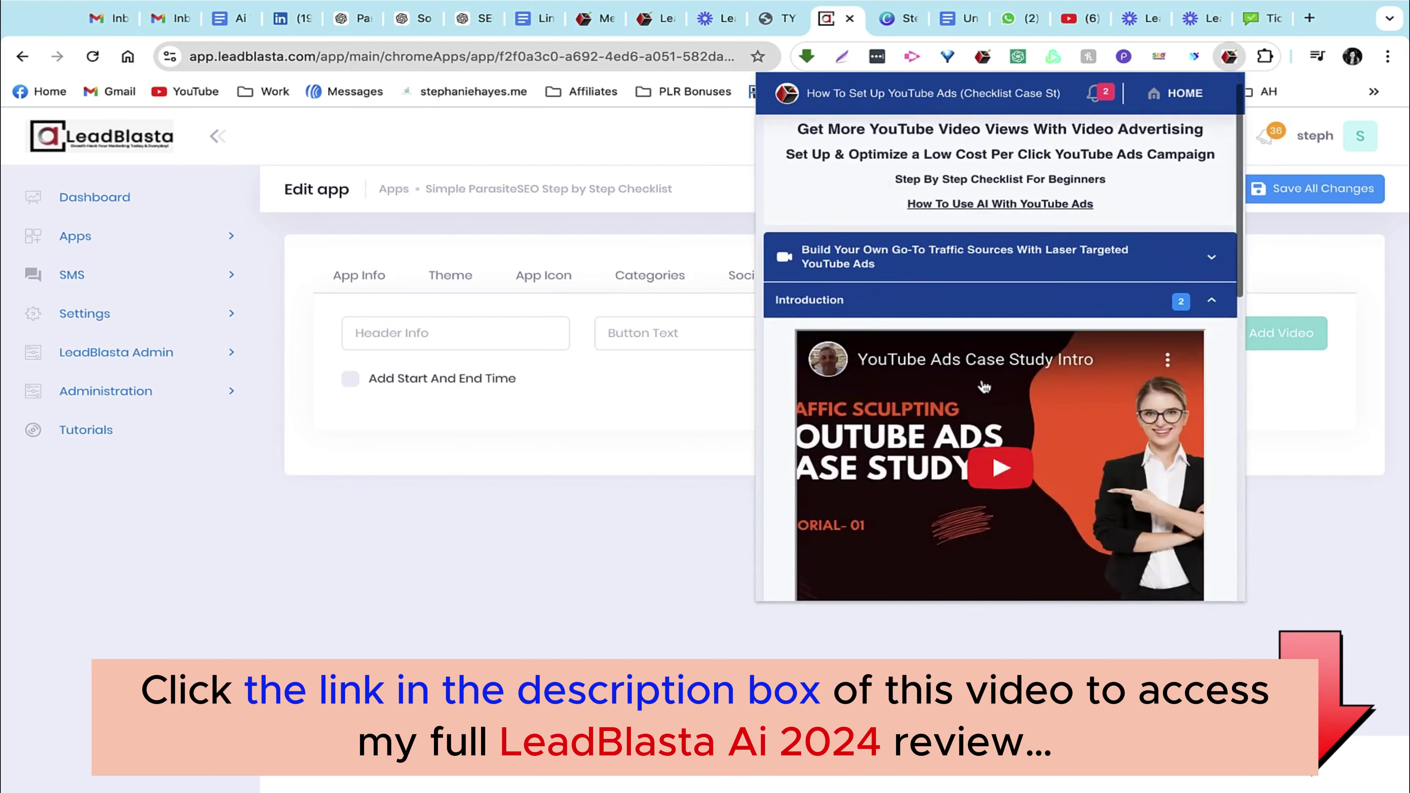
scroll(984, 383, down, 4)
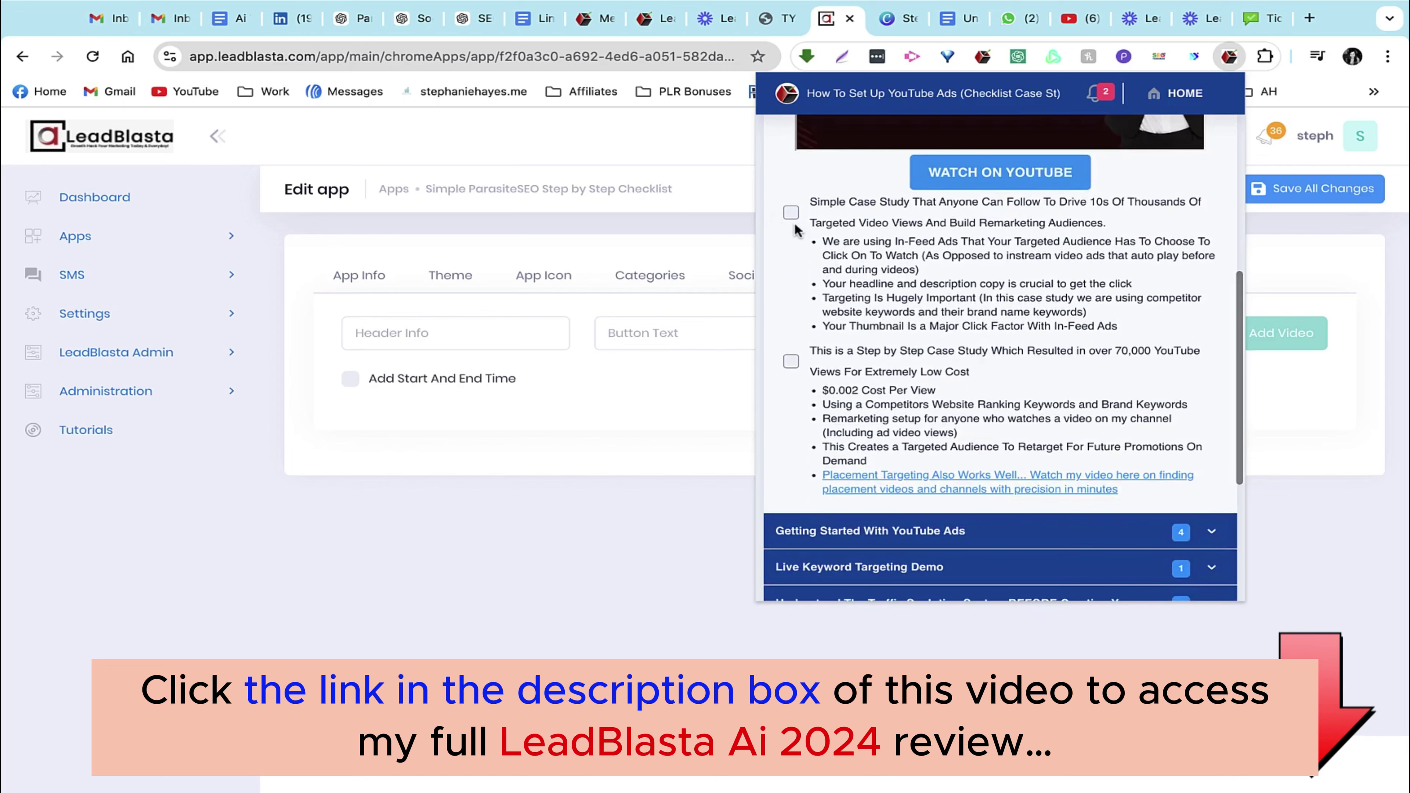
click(788, 213)
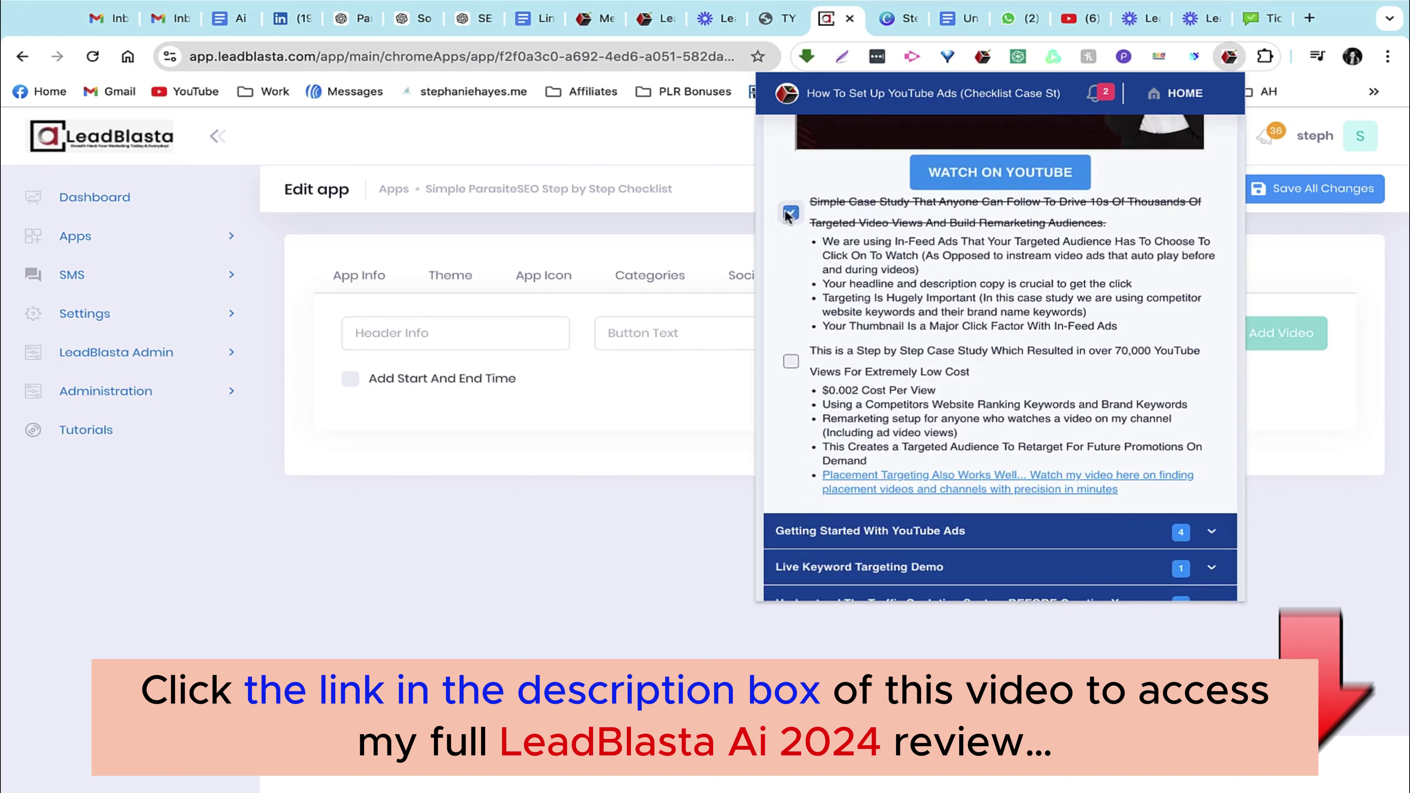
click(791, 361)
scroll(1136, 455, down, 5)
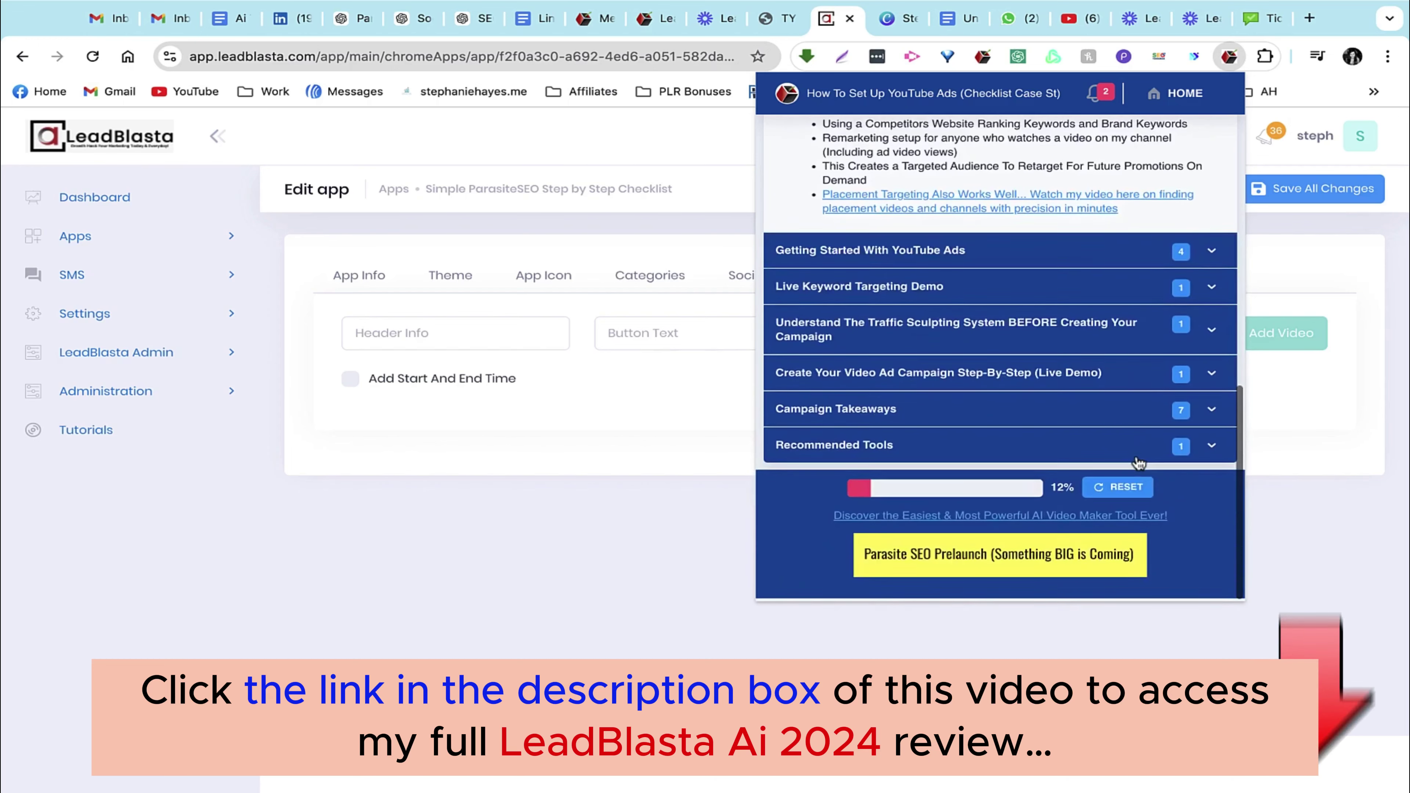
- Close the example checklist extension and save all changes to the Simple ParasiteSEO Step by Step Checklist app
click(1326, 536)
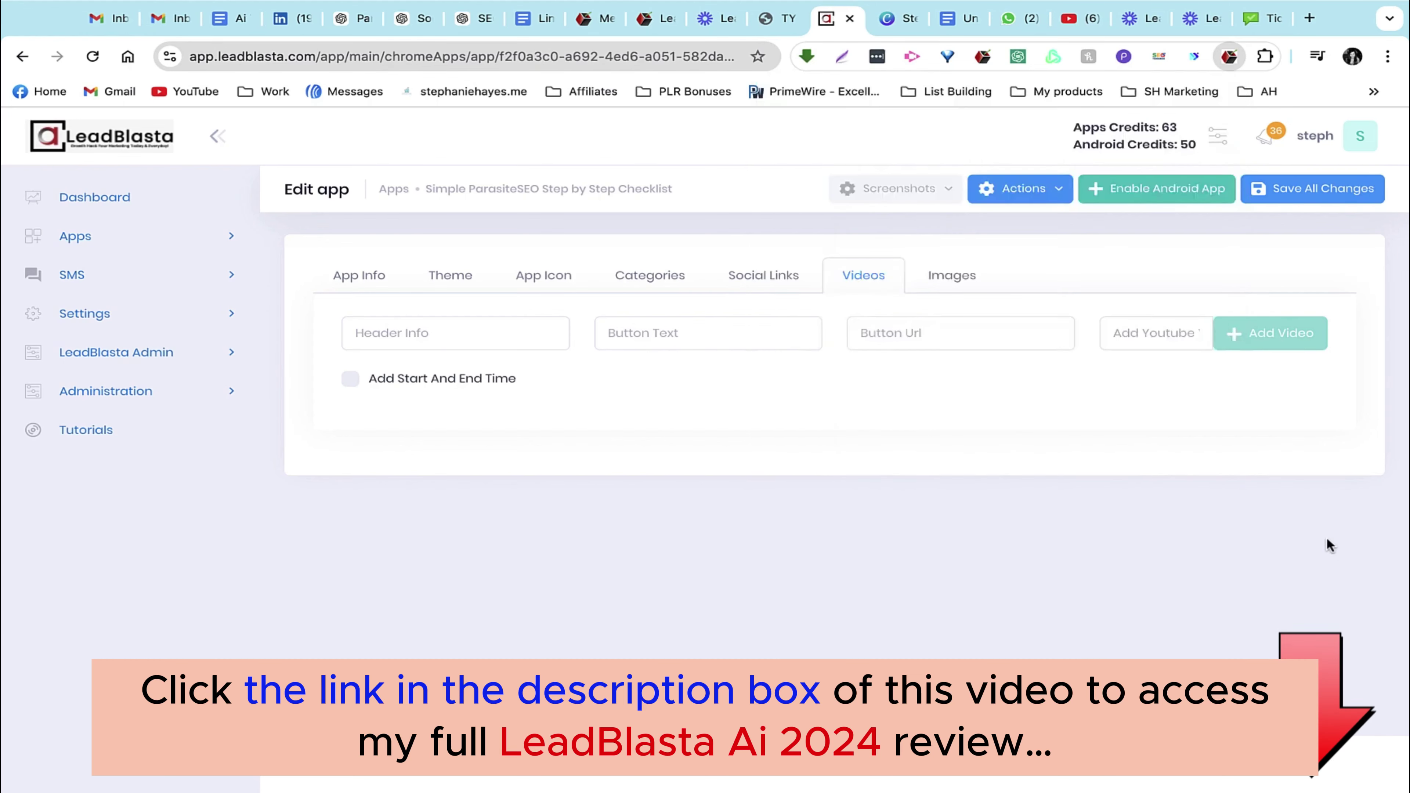
click(1346, 197)
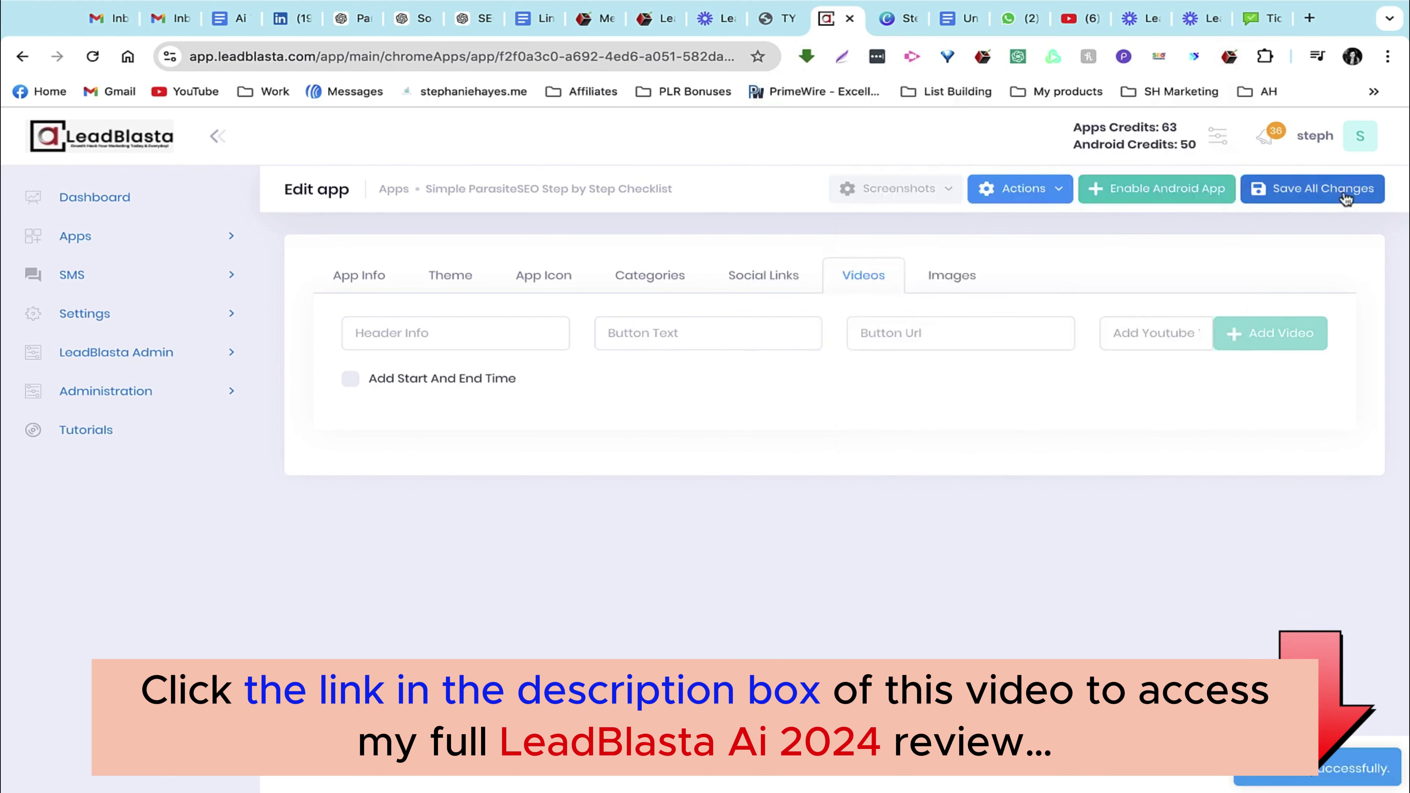